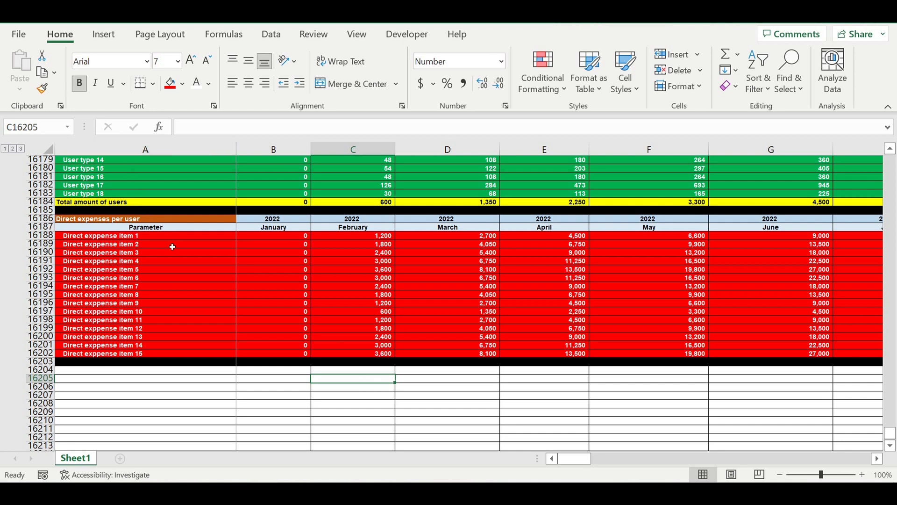
- Review the model's existing sections from direct expenses per user through investment payroll, vendor budgets and operating payroll to the sales funnel
{"action": "scroll", "coordinate": [192, 262], "scroll_direction": "up", "scroll_amount": 1}
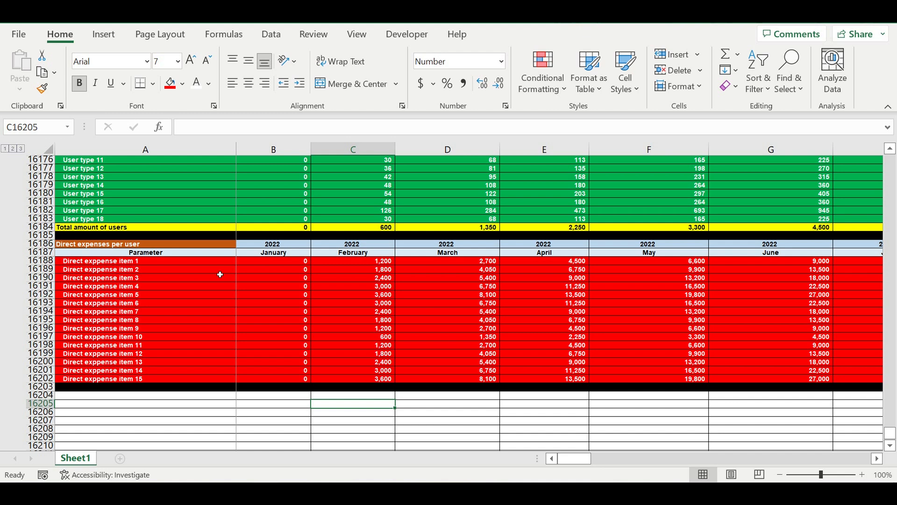
{"action": "left_click", "coordinate": [189, 293]}
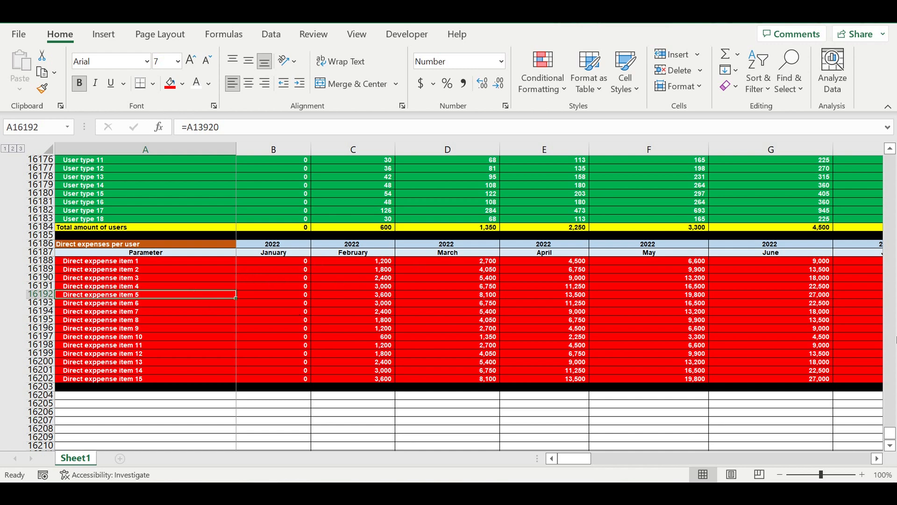
{"action": "left_click_drag", "start_coordinate": [890, 436], "coordinate": [890, 161]}
{"action": "scroll", "coordinate": [408, 348], "scroll_direction": "down", "scroll_amount": 4}
{"action": "scroll", "coordinate": [408, 345], "scroll_direction": "down", "scroll_amount": 11}
{"action": "scroll", "coordinate": [424, 332], "scroll_direction": "up", "scroll_amount": 7}
{"action": "scroll", "coordinate": [423, 332], "scroll_direction": "down", "scroll_amount": 18}
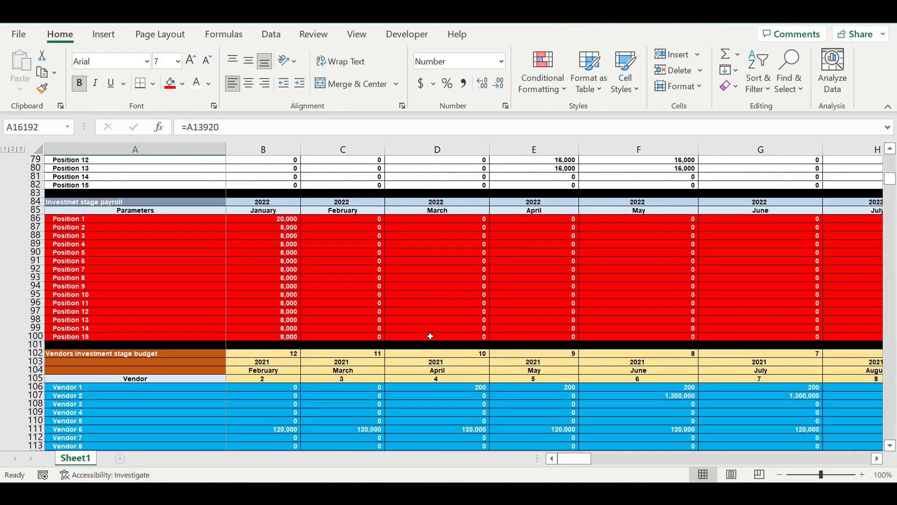
{"action": "scroll", "coordinate": [428, 336], "scroll_direction": "down", "scroll_amount": 10}
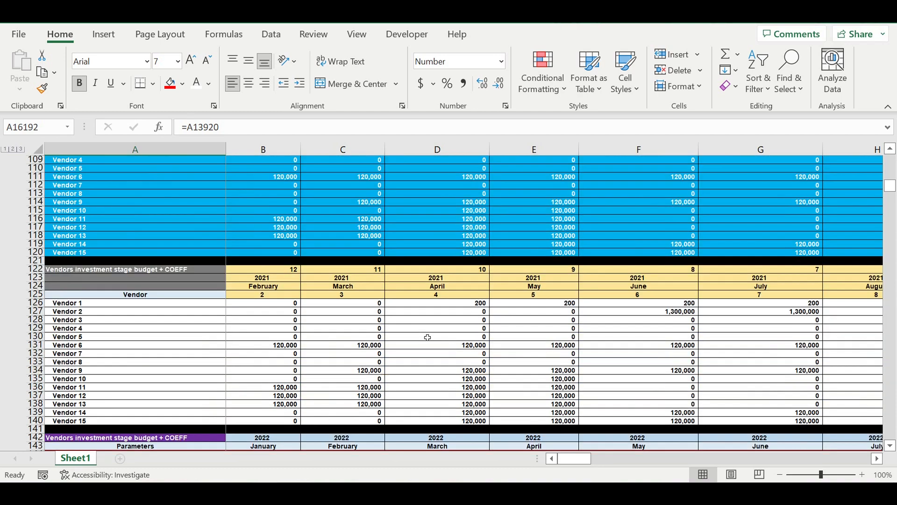
{"action": "scroll", "coordinate": [426, 338], "scroll_direction": "down", "scroll_amount": 11}
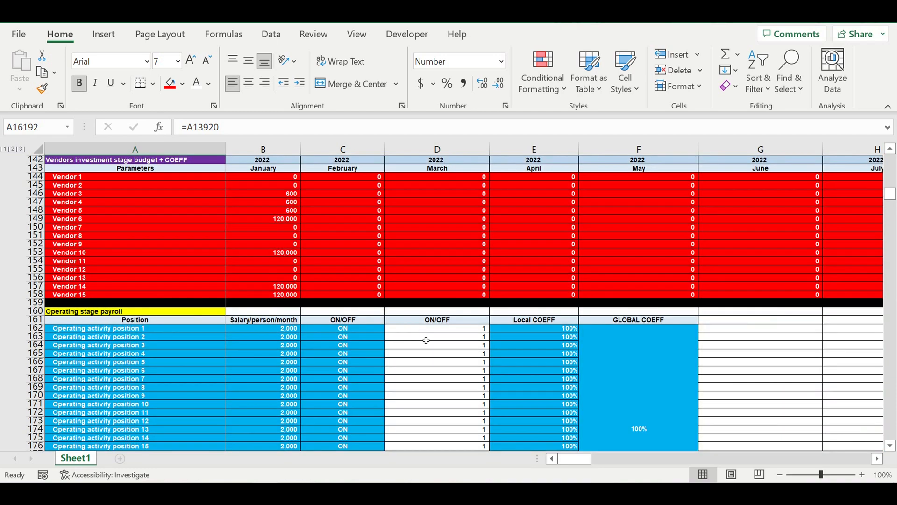
{"action": "scroll", "coordinate": [426, 343], "scroll_direction": "down", "scroll_amount": 12}
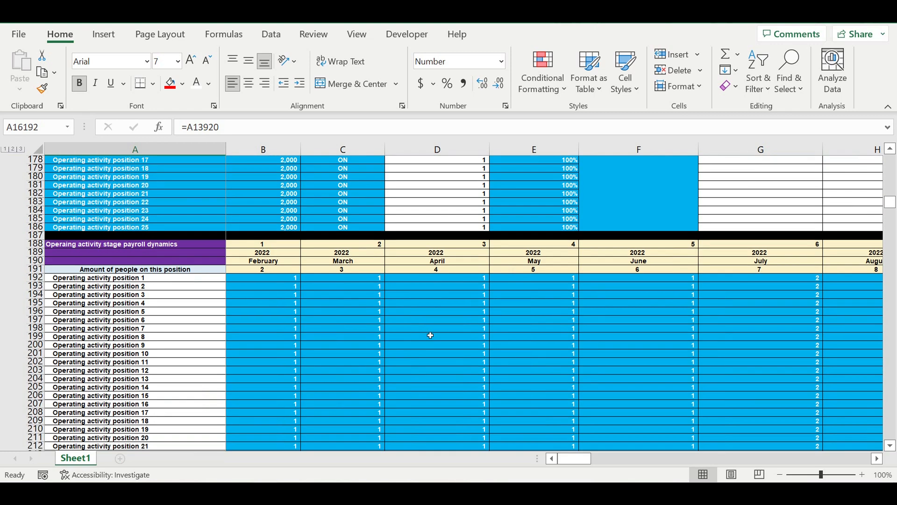
{"action": "scroll", "coordinate": [222, 327], "scroll_direction": "down", "scroll_amount": 20}
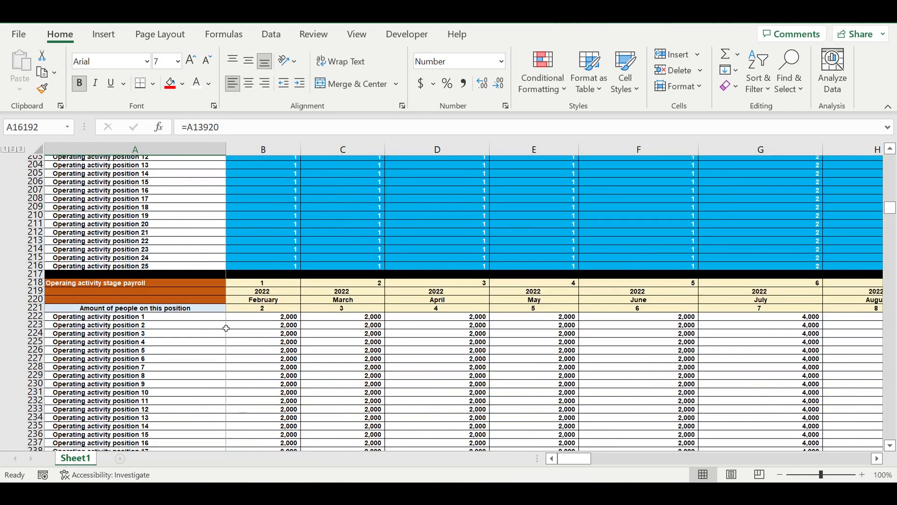
{"action": "scroll", "coordinate": [222, 323], "scroll_direction": "down", "scroll_amount": 20}
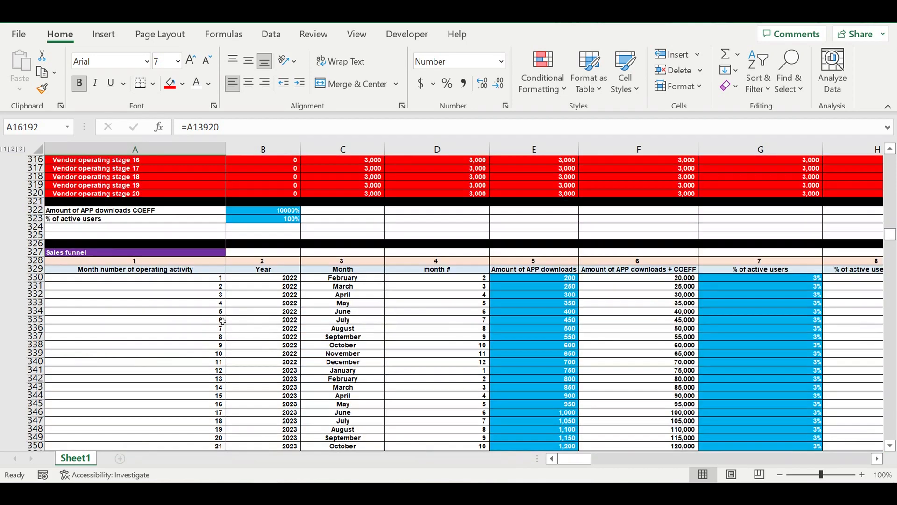
{"action": "scroll", "coordinate": [225, 320], "scroll_direction": "down", "scroll_amount": 6}
{"action": "scroll", "coordinate": [225, 311], "scroll_direction": "up", "scroll_amount": 16}
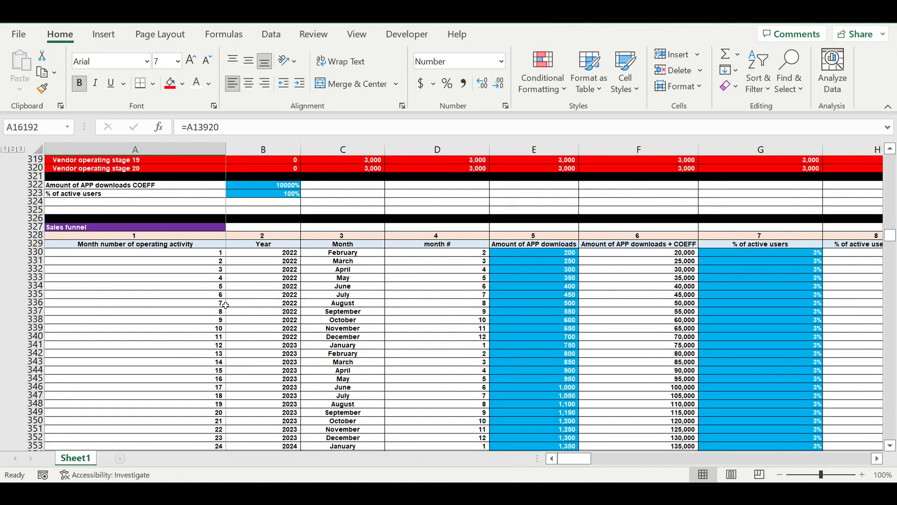
{"action": "scroll", "coordinate": [226, 304], "scroll_direction": "down", "scroll_amount": 7}
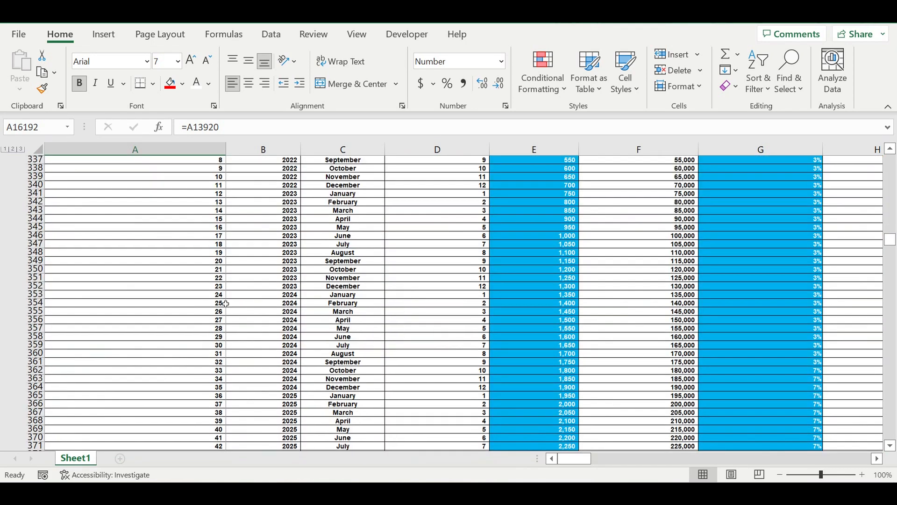
- Examine the Amount of APP downloads + COEFF figures in the sales funnel table and in the monthly Sales Funnel timeline
{"action": "left_click", "coordinate": [631, 245]}
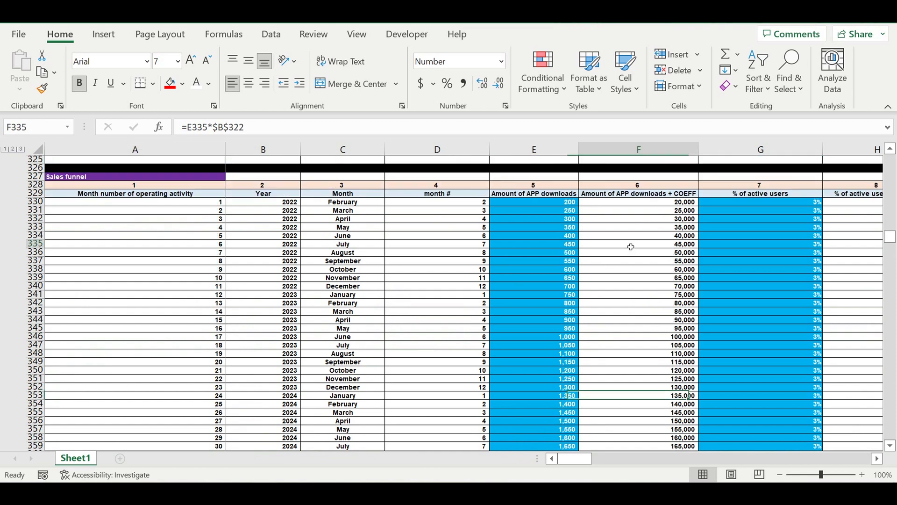
{"action": "left_click_drag", "start_coordinate": [663, 204], "coordinate": [651, 416]}
{"action": "scroll", "coordinate": [648, 373], "scroll_direction": "down", "scroll_amount": 20}
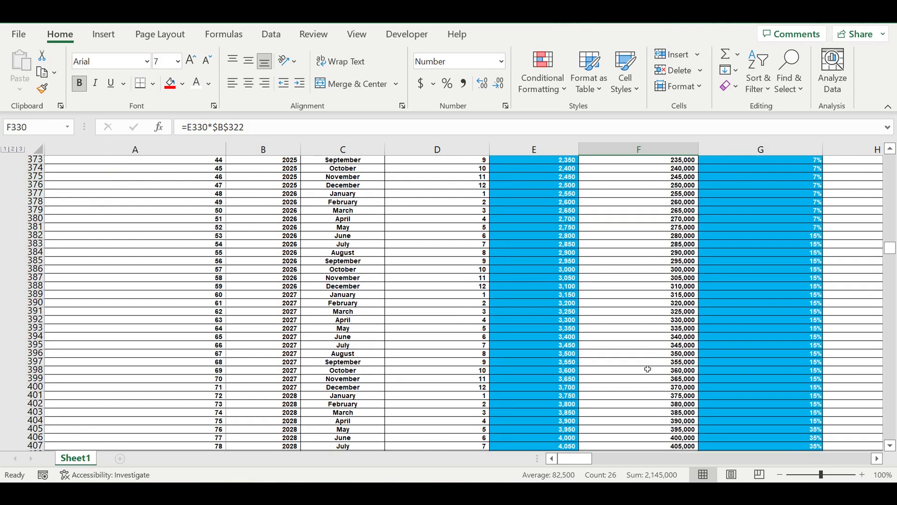
{"action": "scroll", "coordinate": [648, 367], "scroll_direction": "down", "scroll_amount": 17}
{"action": "scroll", "coordinate": [648, 367], "scroll_direction": "up", "scroll_amount": 4}
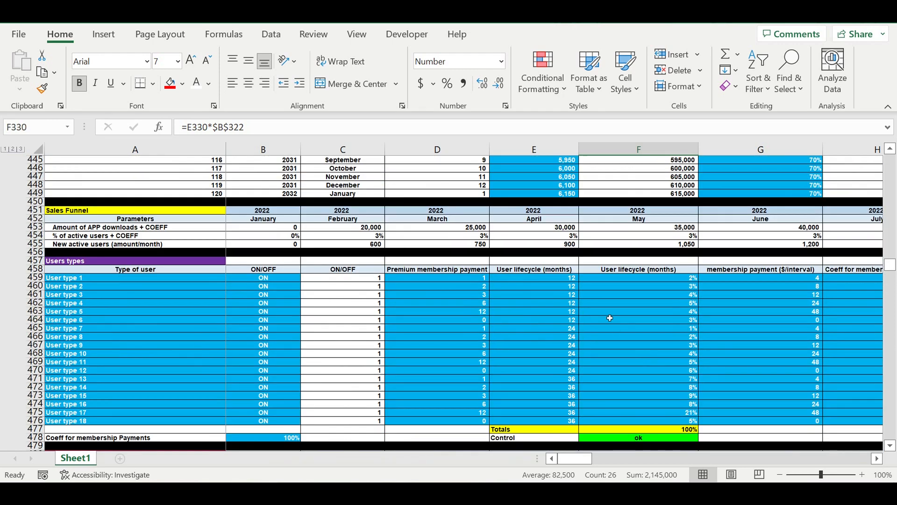
{"action": "left_click", "coordinate": [129, 229]}
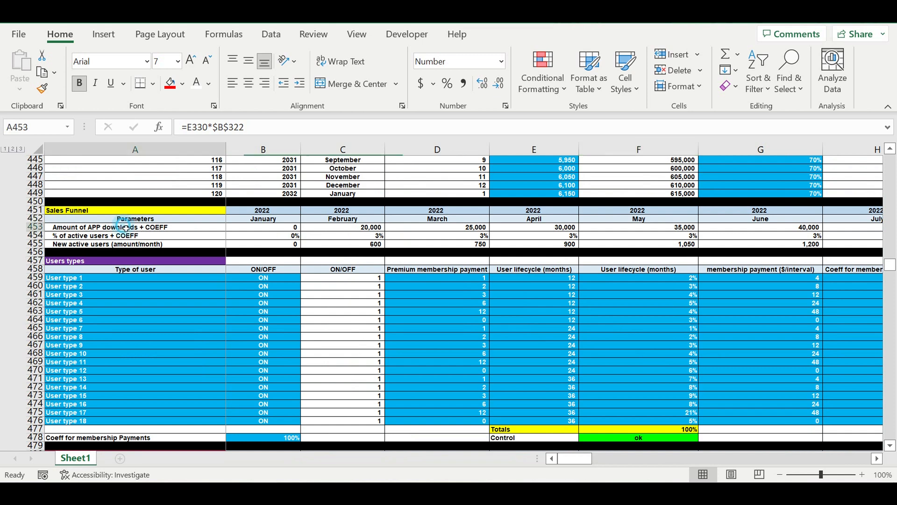
{"action": "left_click", "coordinate": [34, 227]}
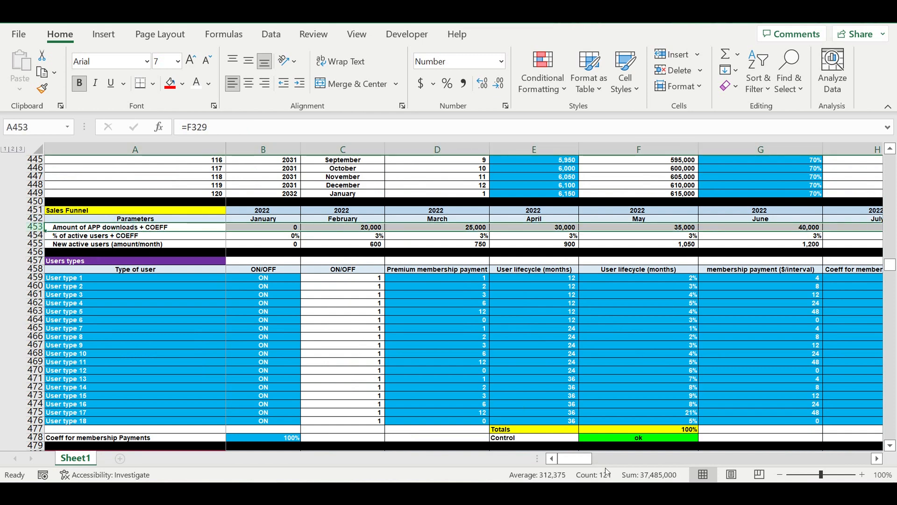
{"action": "left_click", "coordinate": [473, 295]}
{"action": "left_click_drag", "start_coordinate": [364, 228], "coordinate": [855, 228]}
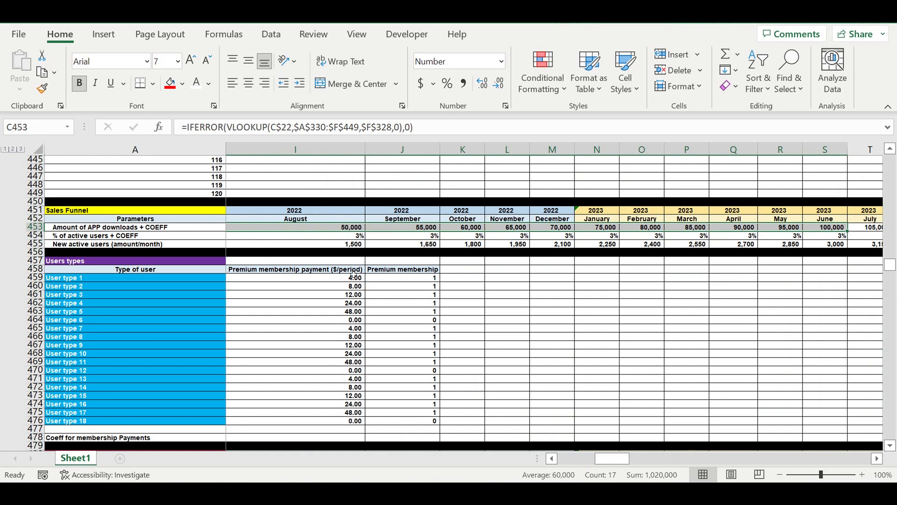
{"action": "left_click", "coordinate": [111, 229]}
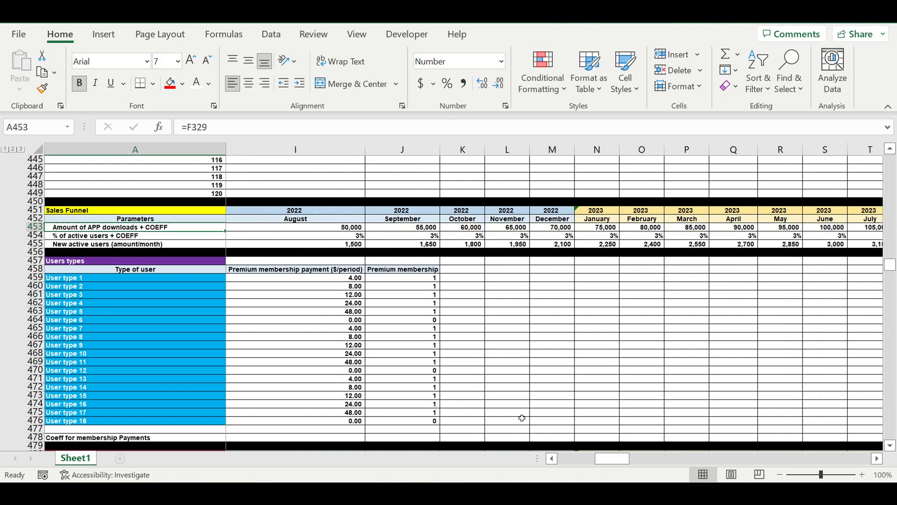
{"action": "left_click_drag", "start_coordinate": [605, 459], "coordinate": [525, 459]}
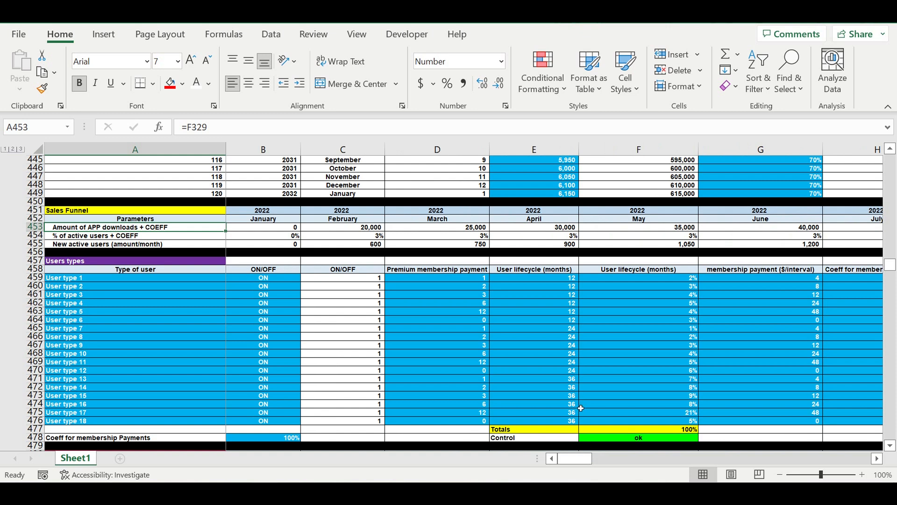
{"action": "left_click", "coordinate": [366, 228]}
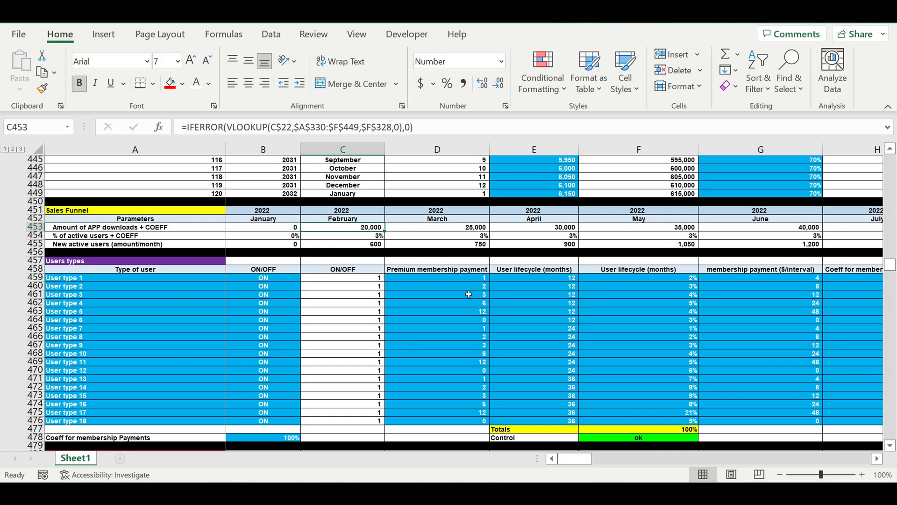
- Collapse the expanded row group of User type 1 in the Step 1 transpose section
{"action": "scroll", "coordinate": [455, 311], "scroll_direction": "down", "scroll_amount": 4}
{"action": "scroll", "coordinate": [455, 311], "scroll_direction": "down", "scroll_amount": 20}
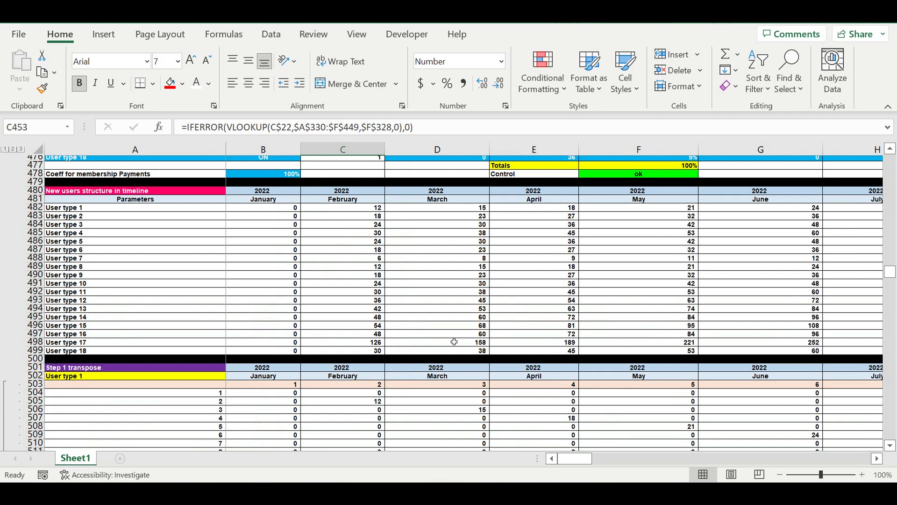
{"action": "scroll", "coordinate": [447, 347], "scroll_direction": "down", "scroll_amount": 20}
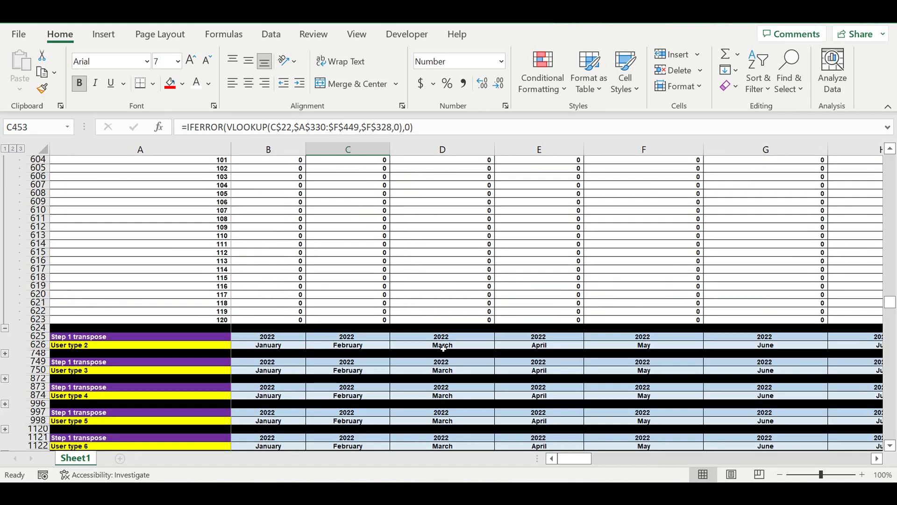
{"action": "scroll", "coordinate": [111, 265], "scroll_direction": "up", "scroll_amount": 2}
{"action": "left_click", "coordinate": [5, 328]}
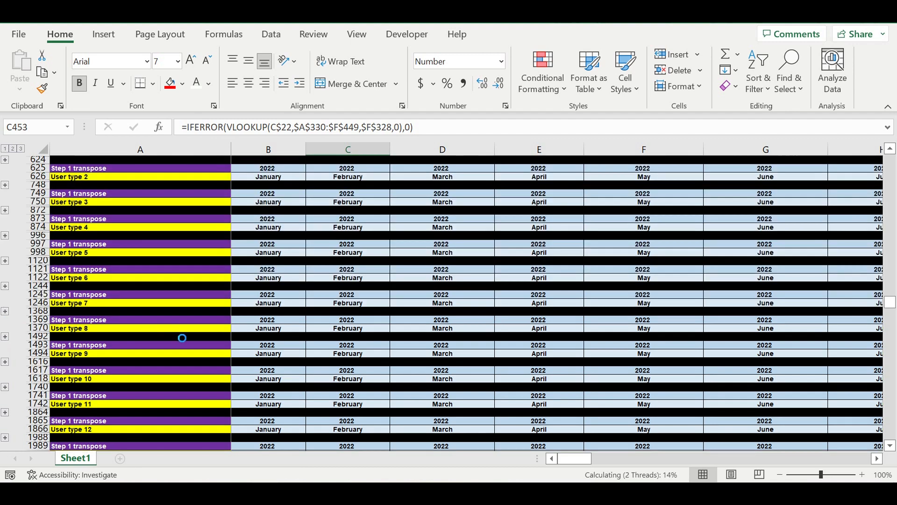
- Collapse the expanded row group of User type 1 in the Step 4 lifecycle start (0-1-1-1-0) section
{"action": "scroll", "coordinate": [209, 343], "scroll_direction": "down", "scroll_amount": 20}
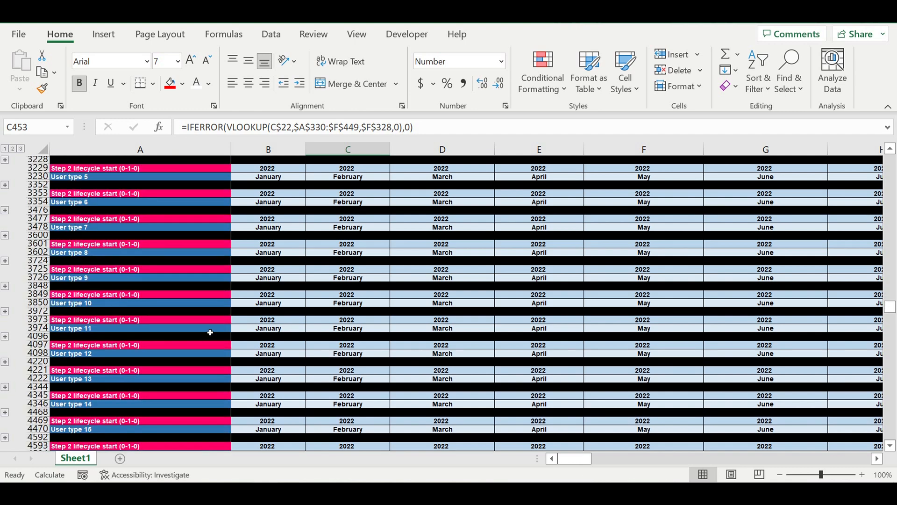
{"action": "scroll", "coordinate": [197, 349], "scroll_direction": "down", "scroll_amount": 16}
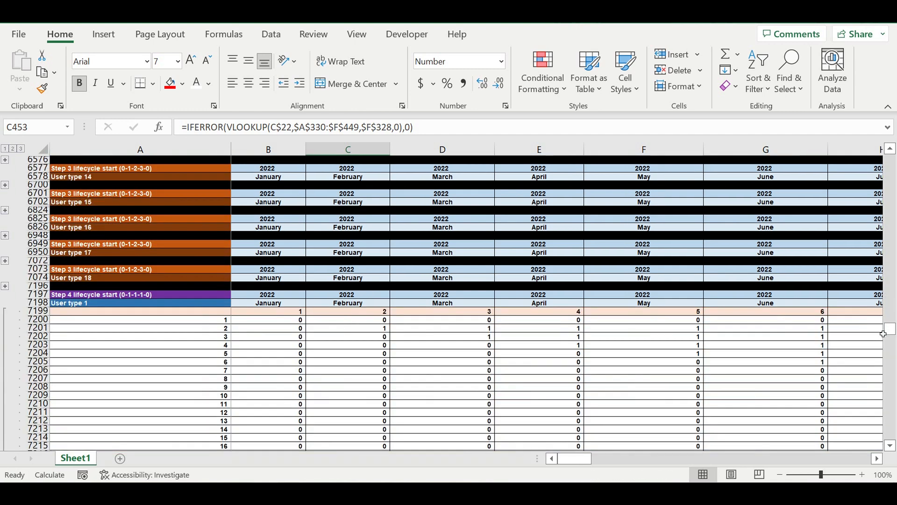
{"action": "scroll", "coordinate": [501, 350], "scroll_direction": "down", "scroll_amount": 20}
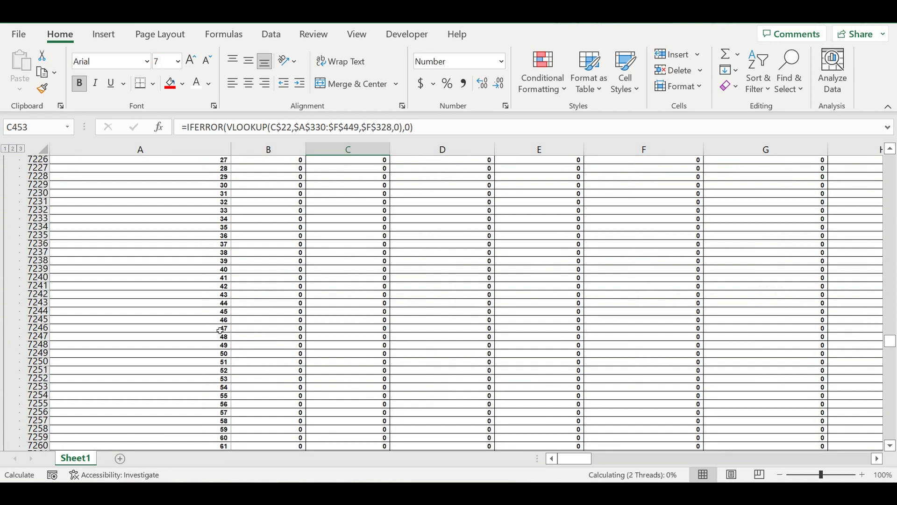
{"action": "scroll", "coordinate": [100, 299], "scroll_direction": "down", "scroll_amount": 9}
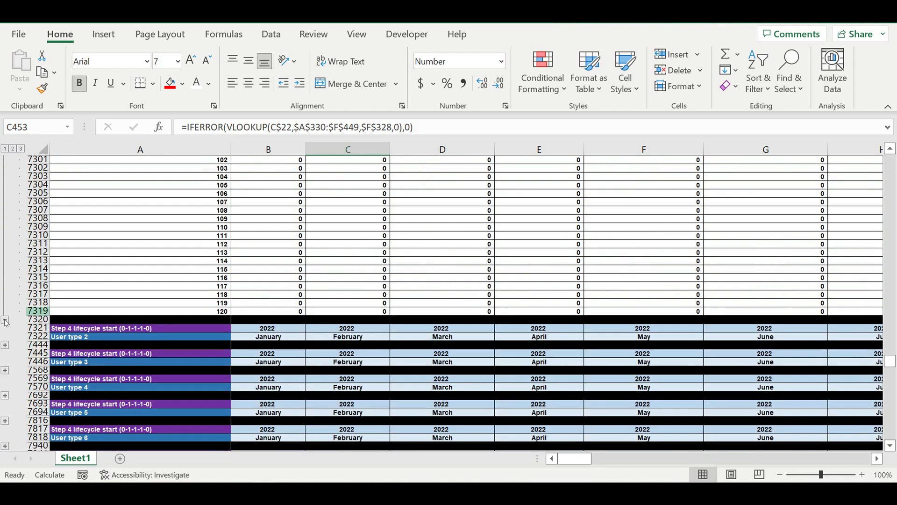
{"action": "left_click", "coordinate": [5, 320]}
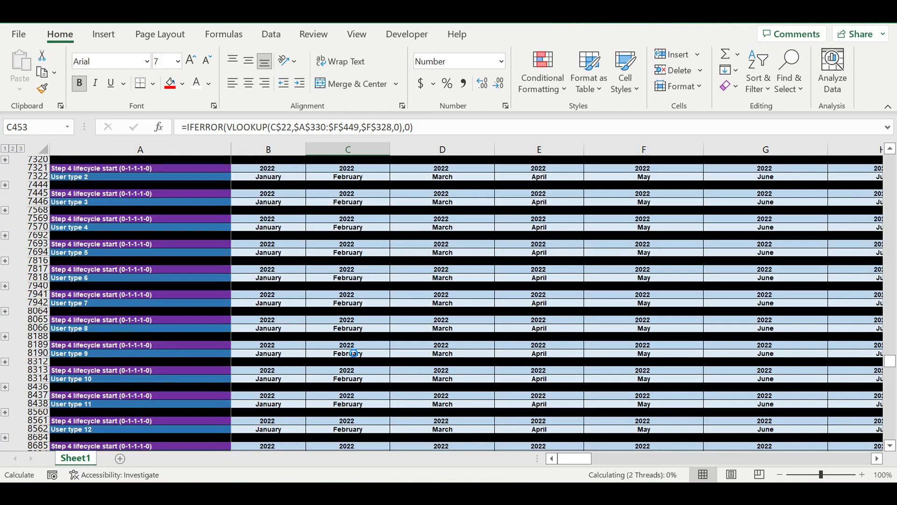
- Enter the section title "Marketing and Ads" in cell A16204, below the direct expenses per user block
{"action": "scroll", "coordinate": [357, 331], "scroll_direction": "down", "scroll_amount": 20}
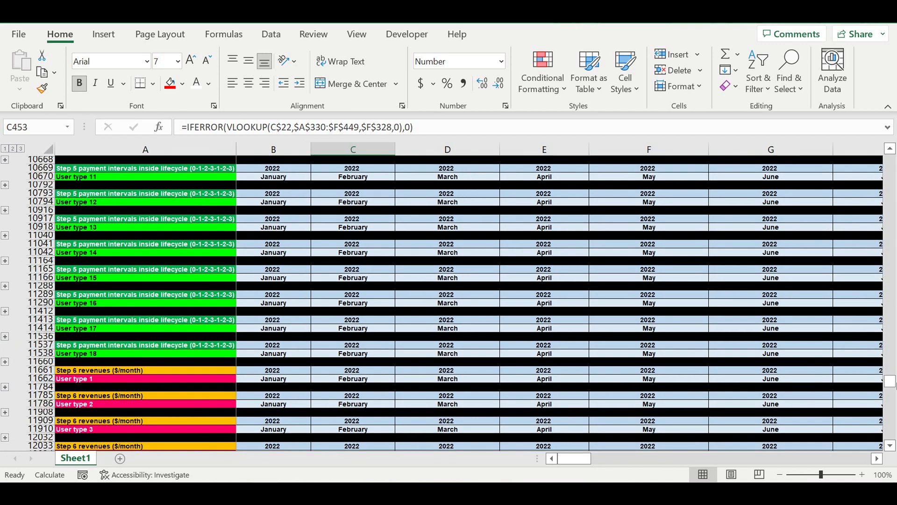
{"action": "left_click_drag", "start_coordinate": [890, 383], "coordinate": [890, 435]}
{"action": "scroll", "coordinate": [304, 294], "scroll_direction": "down", "scroll_amount": 1}
{"action": "scroll", "coordinate": [305, 294], "scroll_direction": "down", "scroll_amount": 3}
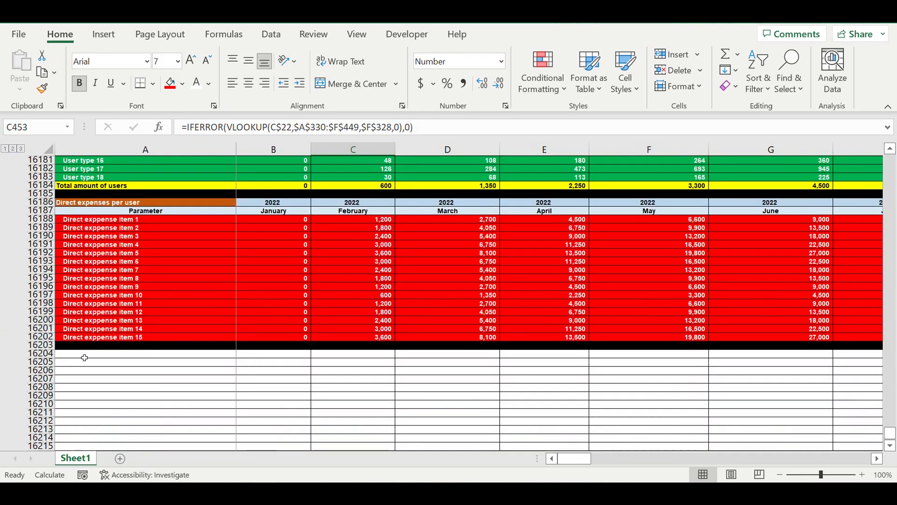
{"action": "left_click", "coordinate": [82, 354]}
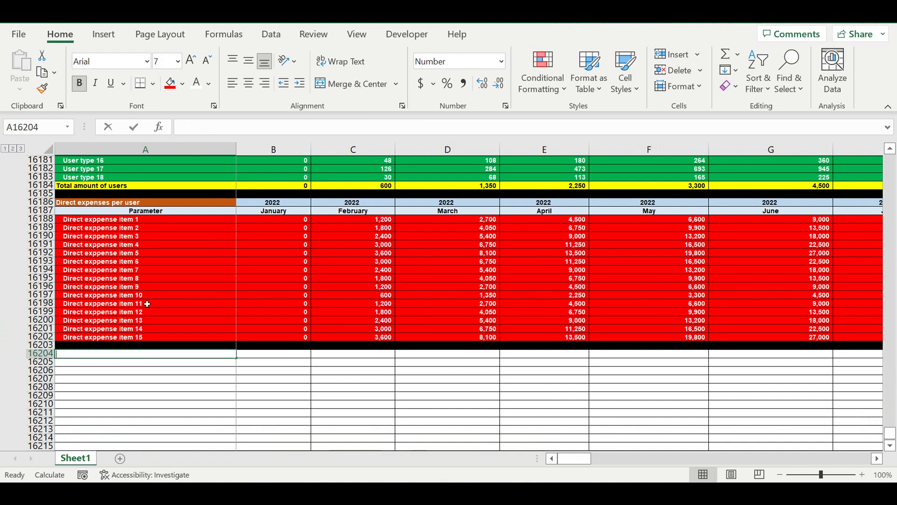
{"action": "type", "text": "Marketing"}
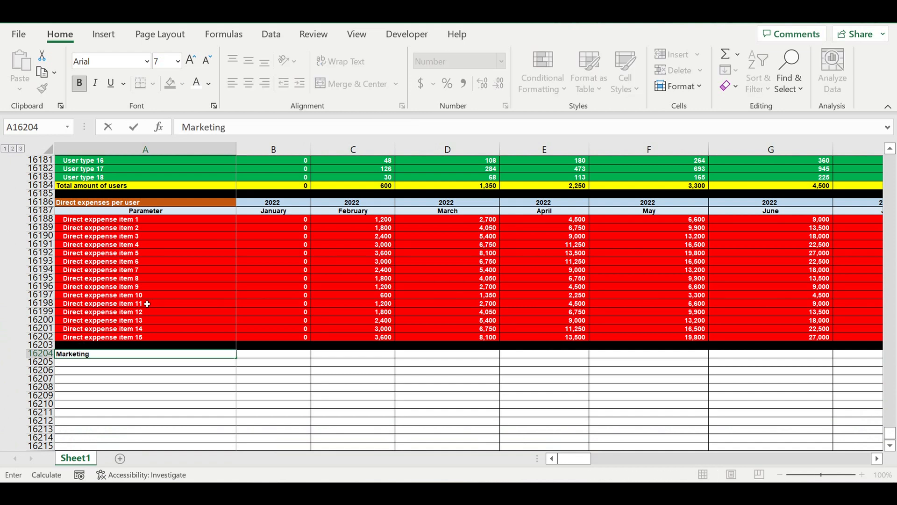
{"action": "type", "text": " and AD"}
{"action": "key", "text": "BackSpace"}
{"action": "type", "text": "ds"}
{"action": "left_click", "coordinate": [125, 362]}
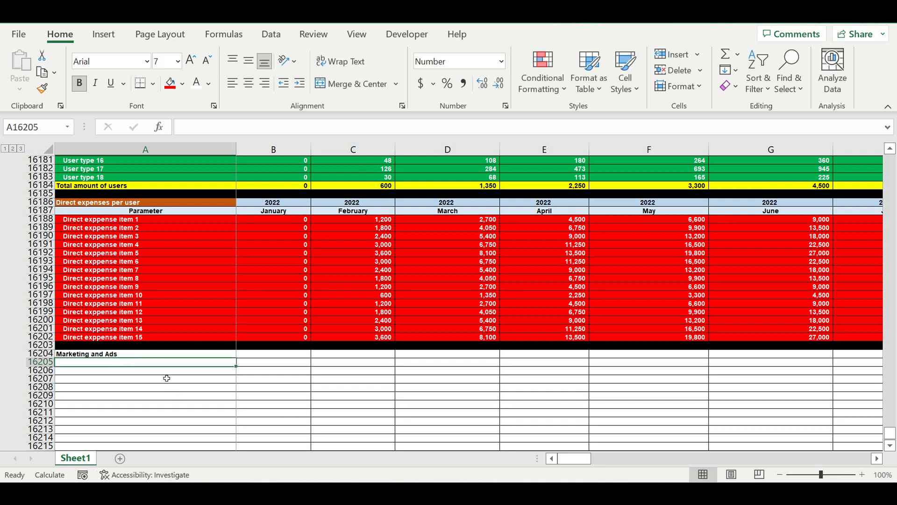
- Enter the header "Source of traffic" in cell A16205, under the Marketing and Ads title
{"action": "type", "text": "Sourc"}
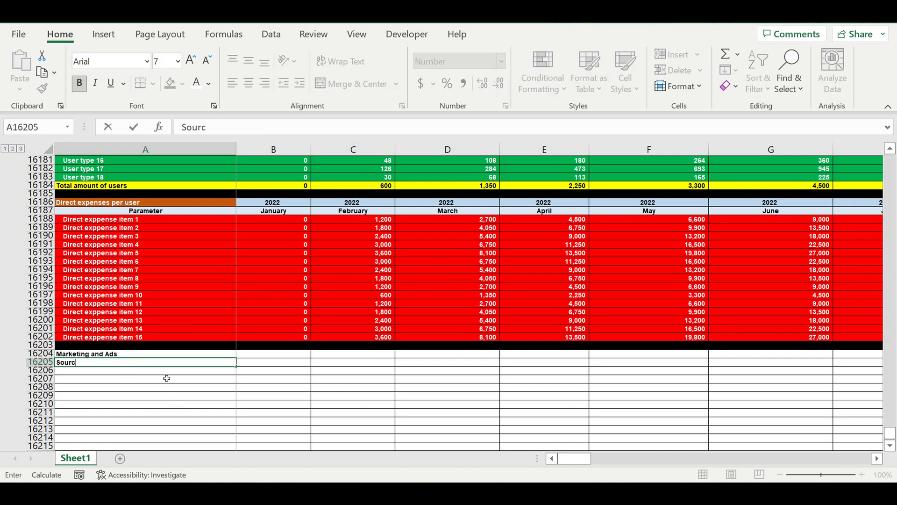
{"action": "type", "text": "e of traffic"}
{"action": "left_click", "coordinate": [240, 127]}
{"action": "type", "text": "ffic"}
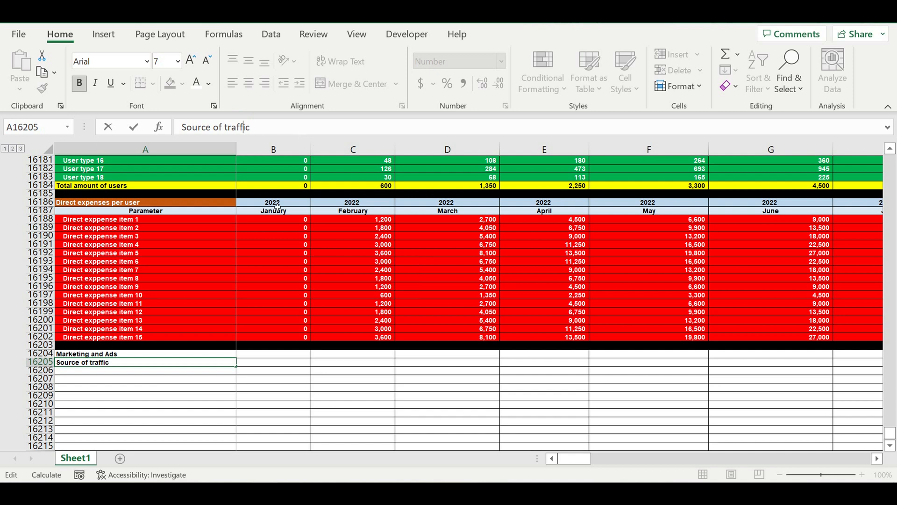
{"action": "left_click", "coordinate": [145, 374]}
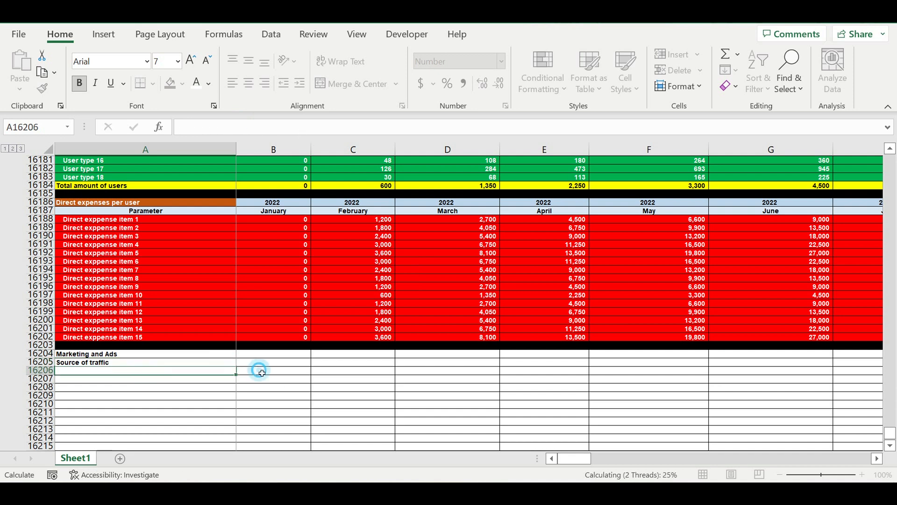
- Enter the header "$/user" in cell B16205, next to the Source of traffic header
{"action": "left_click", "coordinate": [159, 364]}
{"action": "left_click", "coordinate": [264, 365]}
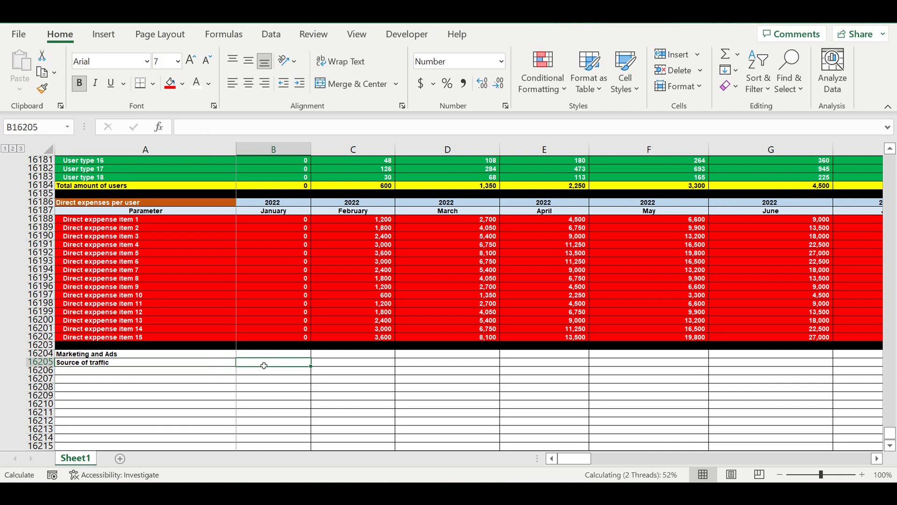
{"action": "type", "text": "$"}
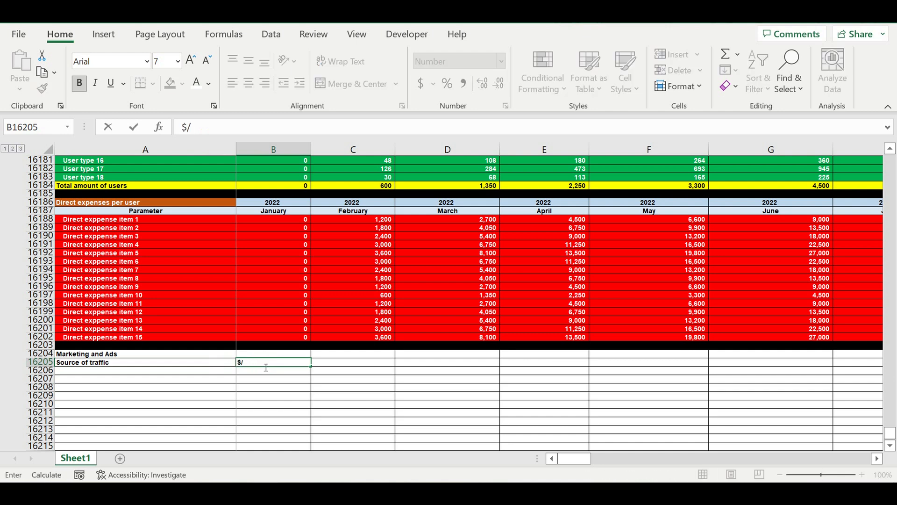
{"action": "type", "text": "/user"}
{"action": "left_click", "coordinate": [283, 381]}
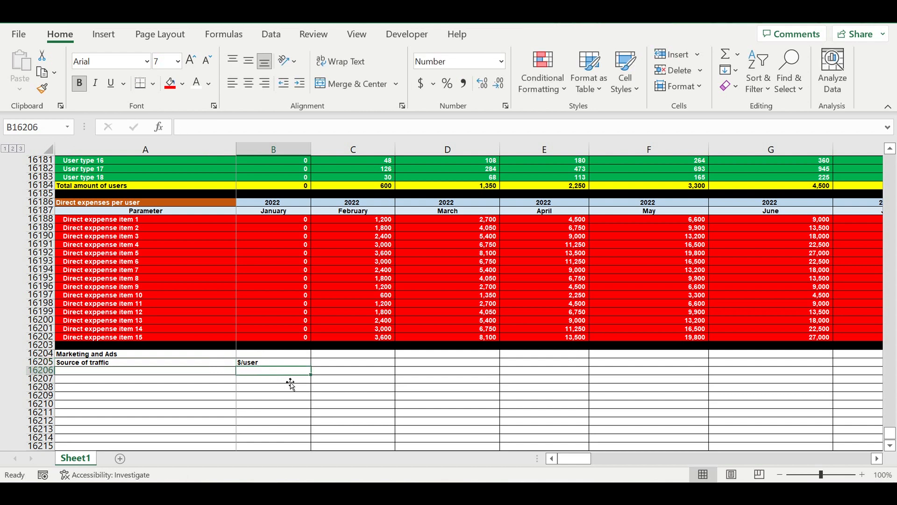
- Center the two header cells A16205:B16205 horizontally
{"action": "left_click", "coordinate": [217, 363]}
{"action": "left_click_drag", "start_coordinate": [239, 364], "coordinate": [262, 363]}
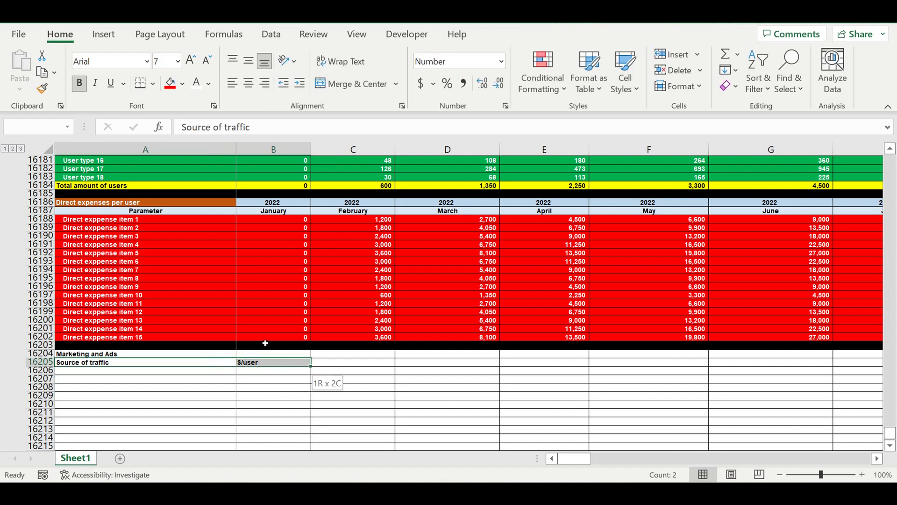
{"action": "left_click", "coordinate": [248, 84]}
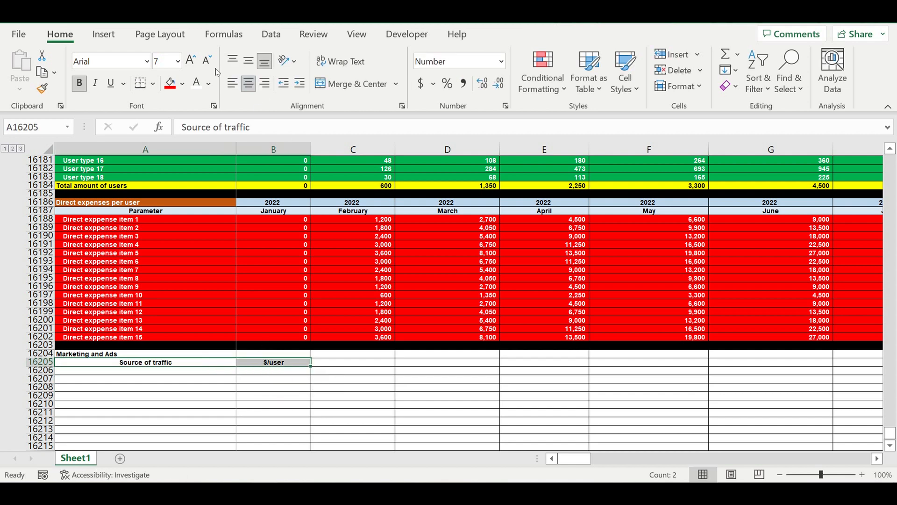
- Fill the Marketing and Ads title cell A16204 with light gold
{"action": "left_click", "coordinate": [97, 357]}
{"action": "left_click", "coordinate": [183, 85]}
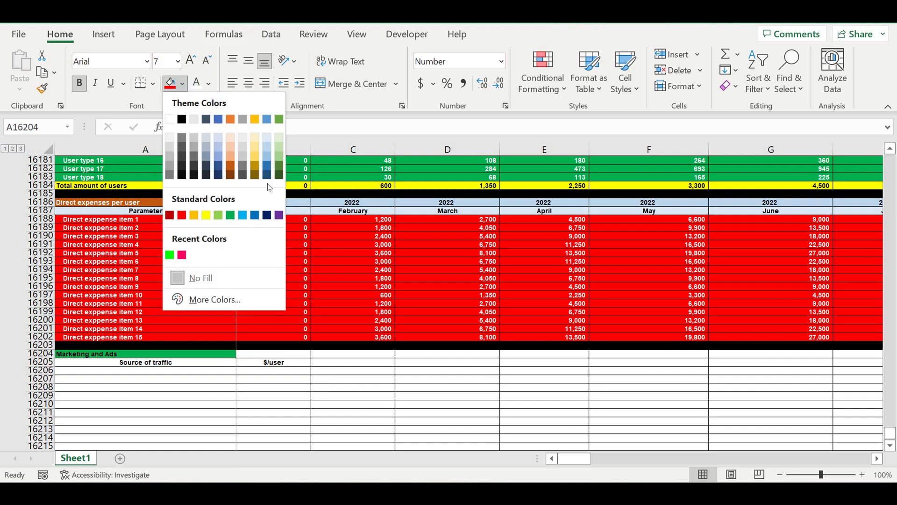
{"action": "left_click", "coordinate": [255, 161]}
- Fill the header cells Source of traffic and $/user with the lightest blue theme color
{"action": "left_click_drag", "start_coordinate": [153, 395], "coordinate": [149, 387]}
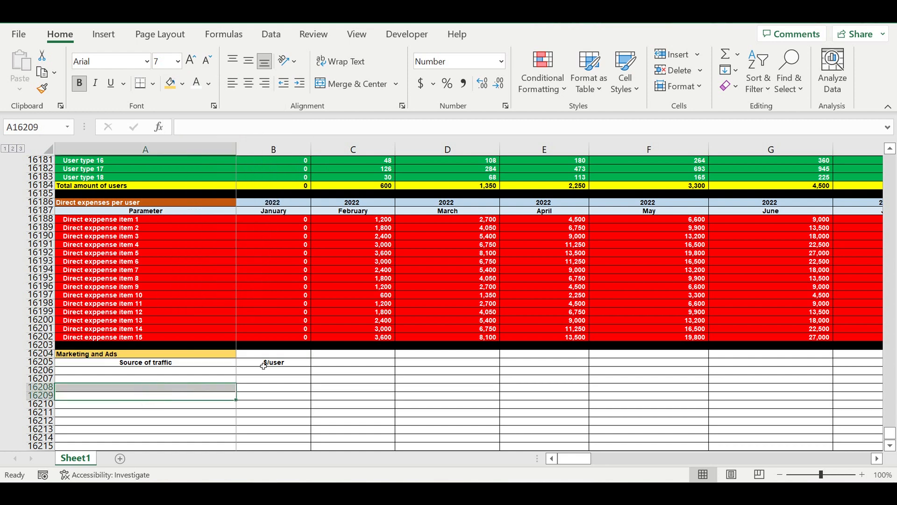
{"action": "left_click_drag", "start_coordinate": [263, 365], "coordinate": [154, 363]}
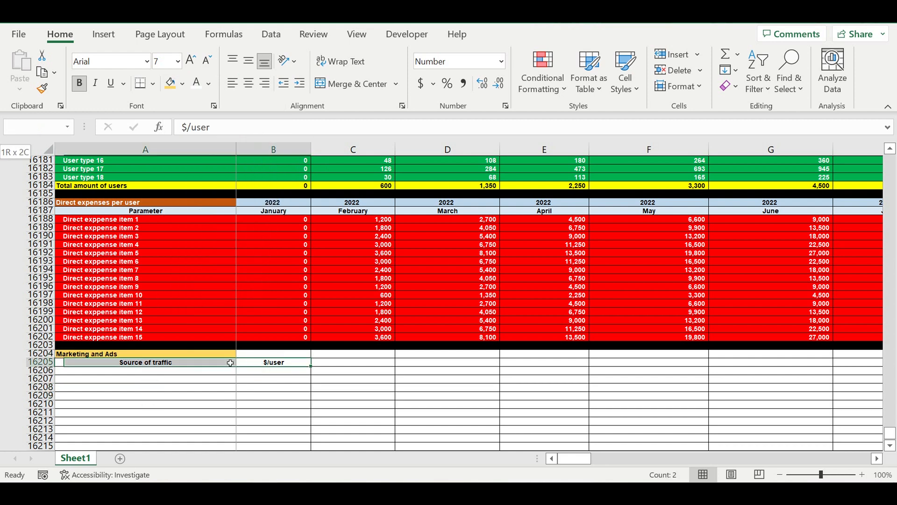
{"action": "left_click", "coordinate": [186, 85]}
{"action": "left_click", "coordinate": [264, 136]}
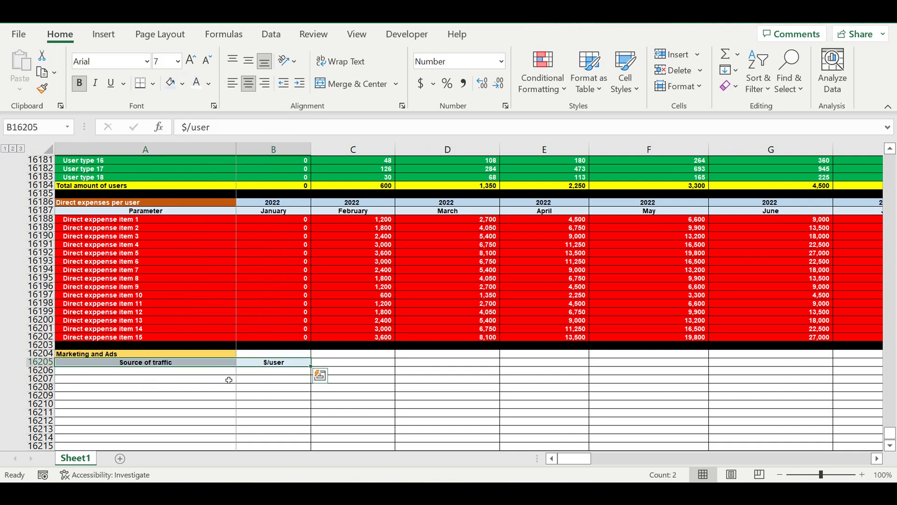
- Enter "Youtube" in cell A16206 as the first source of traffic
{"action": "left_click", "coordinate": [172, 370]}
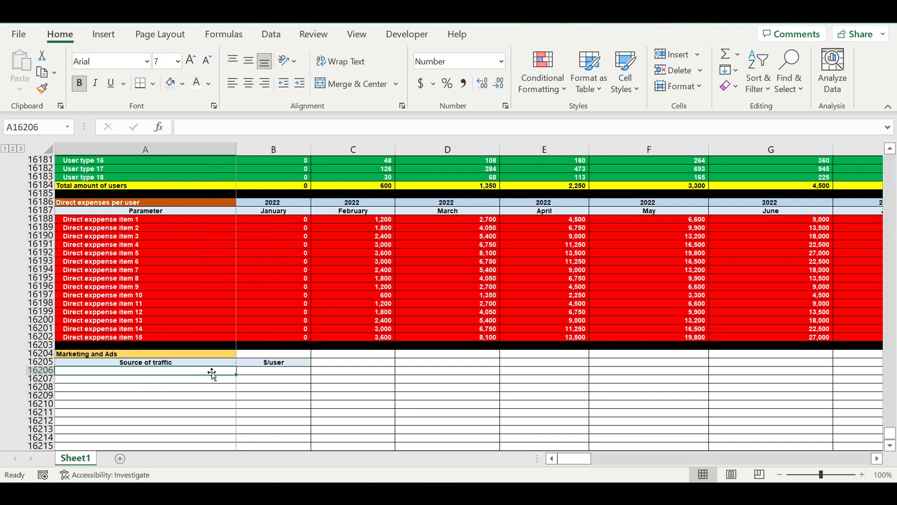
{"action": "type", "text": "Source of traffic"}
{"action": "key", "text": "BackSpace"}
{"action": "key", "text": "BackSpace"}
{"action": "key", "text": "BackSpace"}
{"action": "key", "text": "BackSpace"}
{"action": "key", "text": "BackSpace"}
{"action": "key", "text": "BackSpace"}
{"action": "key", "text": "BackSpace"}
{"action": "key", "text": "BackSpace"}
{"action": "key", "text": "BackSpace"}
{"action": "key", "text": "BackSpace"}
{"action": "key", "text": "BackSpace"}
{"action": "key", "text": "BackSpace"}
{"action": "key", "text": "BackSpace"}
{"action": "key", "text": "BackSpace"}
{"action": "key", "text": "BackSpace"}
{"action": "key", "text": "BackSpace"}
{"action": "key", "text": "BackSpace"}
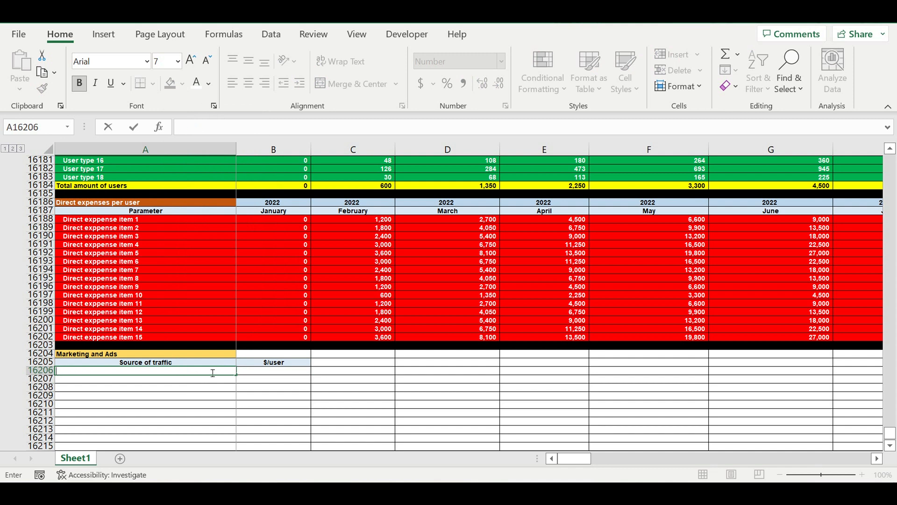
{"action": "type", "text": "you"}
{"action": "key", "text": "BackSpace"}
{"action": "key", "text": "BackSpace"}
{"action": "type", "text": "Youtube"}
{"action": "key", "text": "Return"}
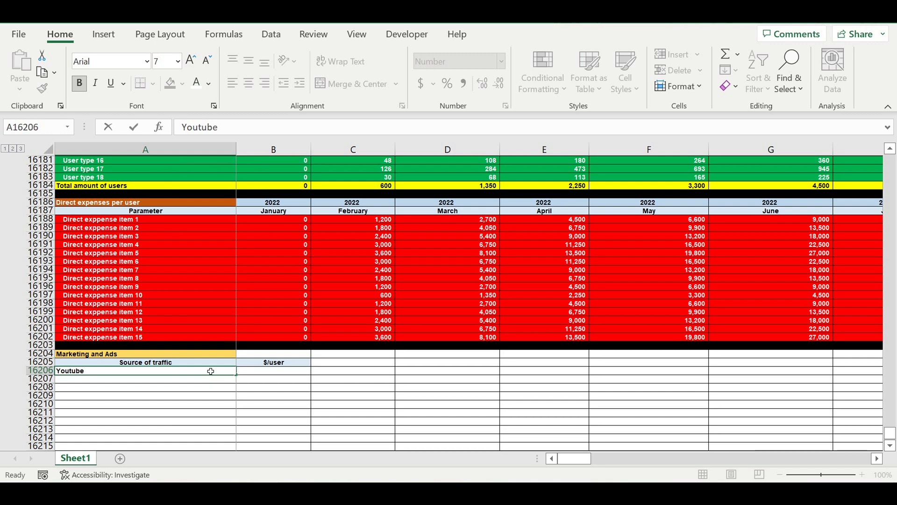
- Enter "Instagram" in A16207 and "Linkedin" in A16208 as the second and third traffic sources
{"action": "type", "text": "Instagram"}
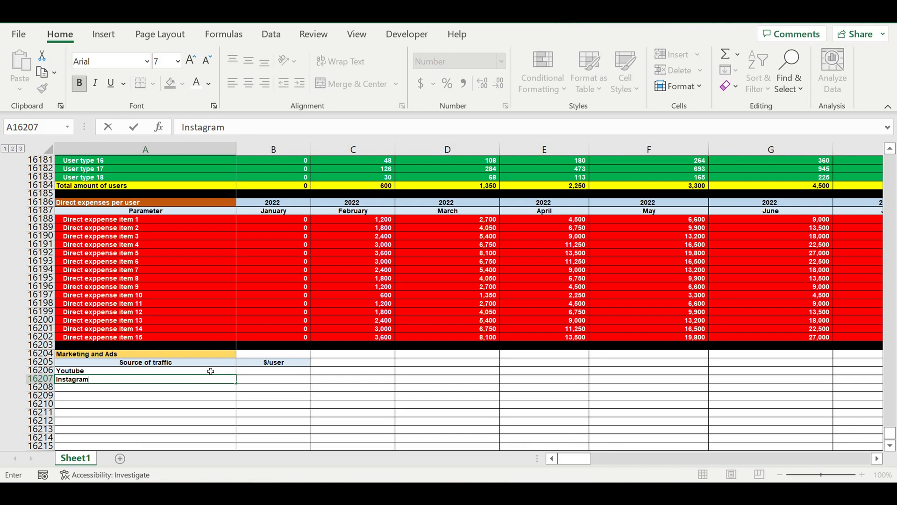
{"action": "key", "text": "Return"}
{"action": "type", "text": "Li"}
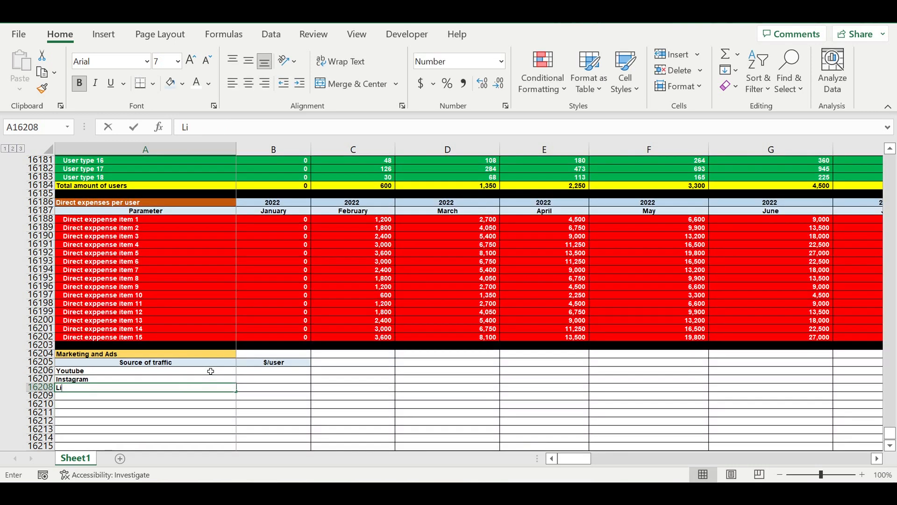
{"action": "type", "text": "nkedin"}
{"action": "key", "text": "Return"}
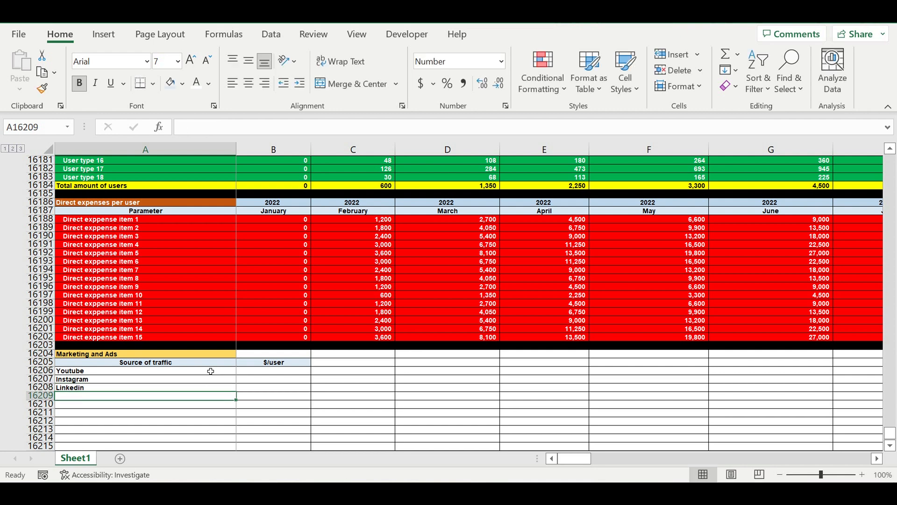
- Enter the placeholder label "Sourse 4" in cell A16209, below Linkedin
{"action": "type", "text": "Source of traffic"}
{"action": "key", "text": "BackSpace"}
{"action": "key", "text": "BackSpace"}
{"action": "key", "text": "BackSpace"}
{"action": "key", "text": "BackSpace"}
{"action": "key", "text": "BackSpace"}
{"action": "key", "text": "BackSpace"}
{"action": "key", "text": "BackSpace"}
{"action": "key", "text": "BackSpace"}
{"action": "key", "text": "BackSpace"}
{"action": "key", "text": "BackSpace"}
{"action": "key", "text": "BackSpace"}
{"action": "key", "text": "BackSpace"}
{"action": "key", "text": "BackSpace"}
{"action": "type", "text": "se"}
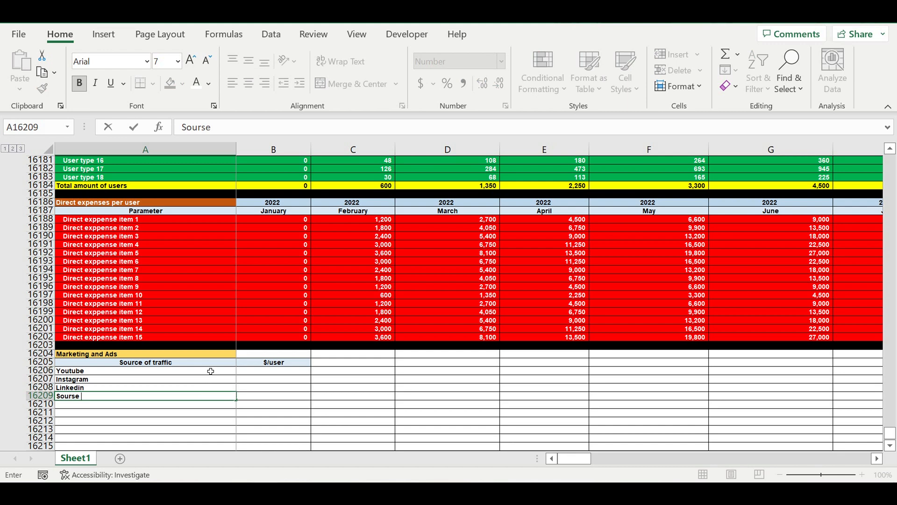
{"action": "type", "text": " 4"}
{"action": "key", "text": "Return"}
- Correct the label in A16209 to "Source 4" and fill the series down to Source 10 in A16215
{"action": "scroll", "coordinate": [112, 346], "scroll_direction": "down", "scroll_amount": 3}
{"action": "key", "text": "Up"}
{"action": "left_click", "coordinate": [203, 127]}
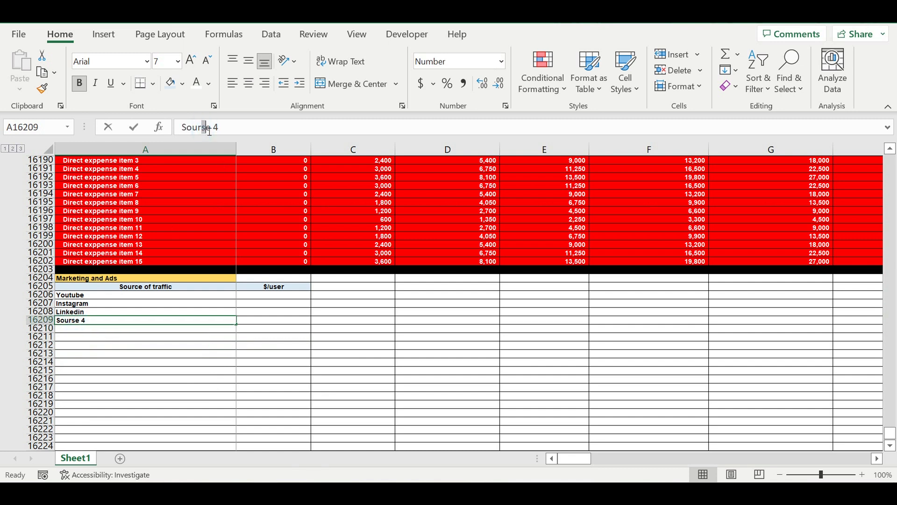
{"action": "key", "text": "BackSpace"}
{"action": "type", "text": "c"}
{"action": "key", "text": "Return"}
{"action": "left_click", "coordinate": [89, 321]}
{"action": "left_click_drag", "start_coordinate": [240, 327], "coordinate": [231, 378]}
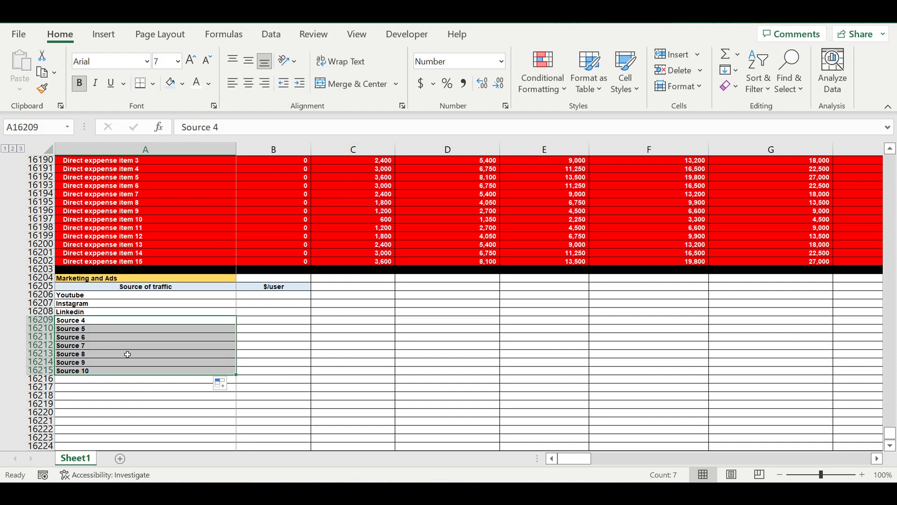
- Enter a $/user cost of 10 for Youtube in B16206 and 20 for Instagram in B16207
{"action": "left_click", "coordinate": [265, 295]}
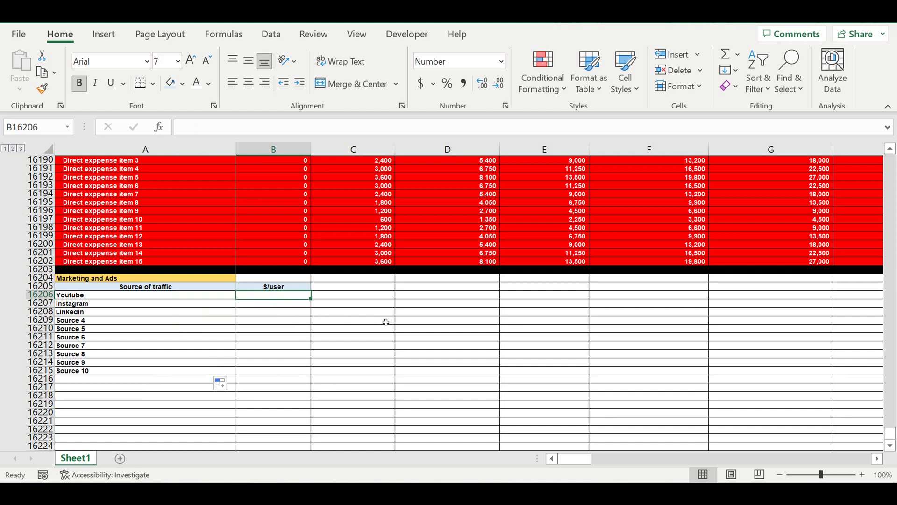
{"action": "type", "text": "10"}
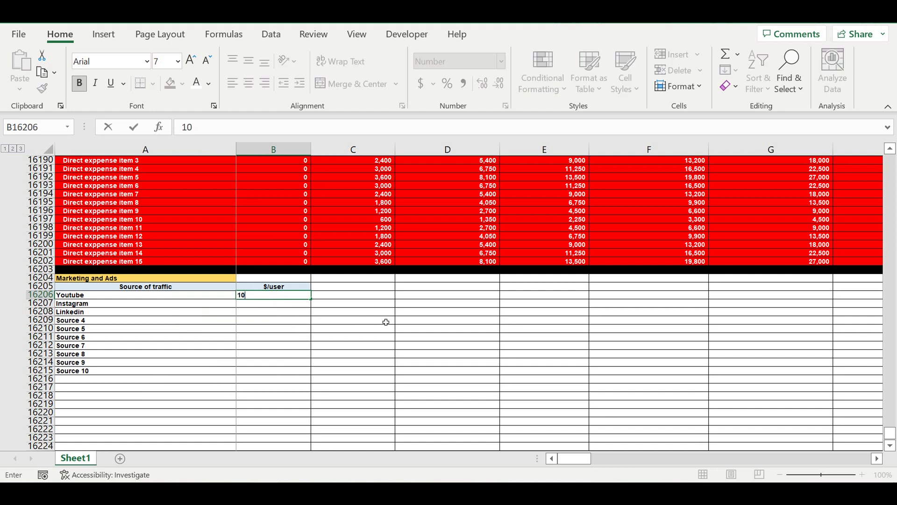
{"action": "key", "text": "Return"}
{"action": "type", "text": "20"}
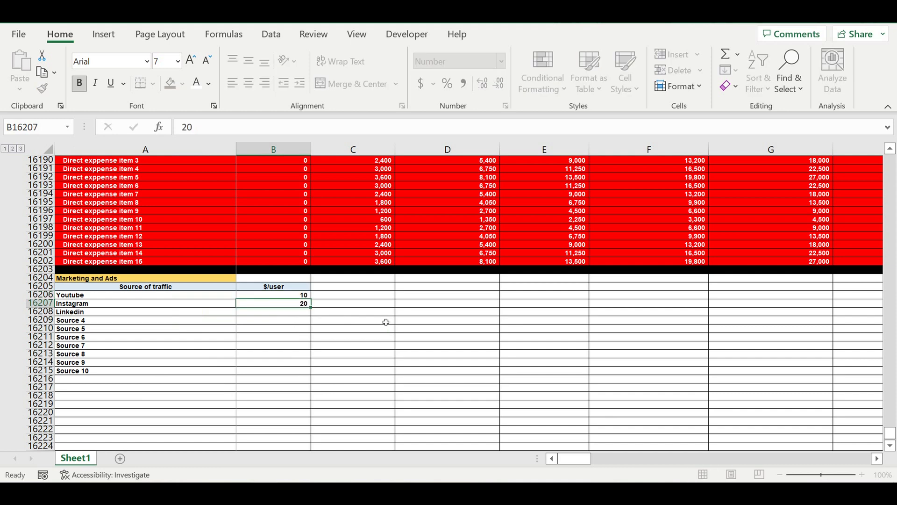
{"action": "key", "text": "Return"}
- Enter the formula =B16207+10 for Linkedin in B16208 and fill it down to Source 10 in B16215
{"action": "type", "text": "="}
{"action": "key", "text": "Up"}
{"action": "type", "text": "+"}
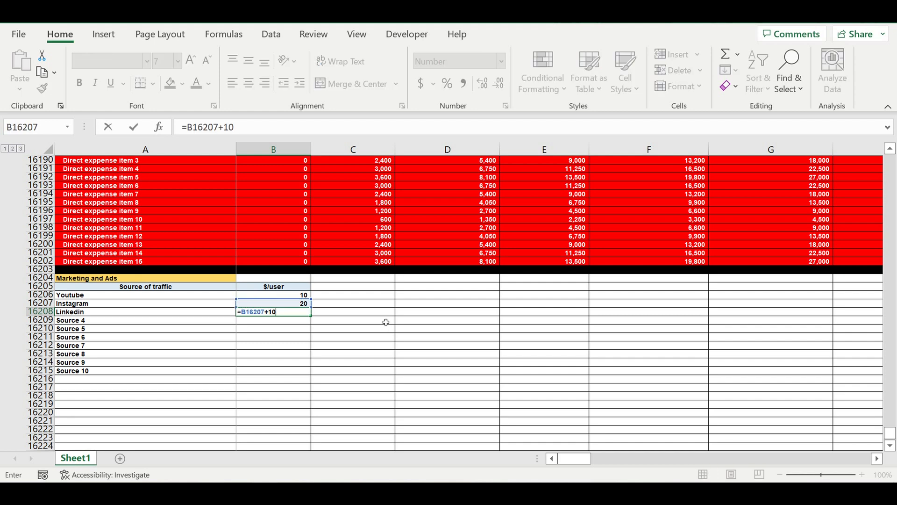
{"action": "key", "text": "Return"}
{"action": "left_click", "coordinate": [299, 313]}
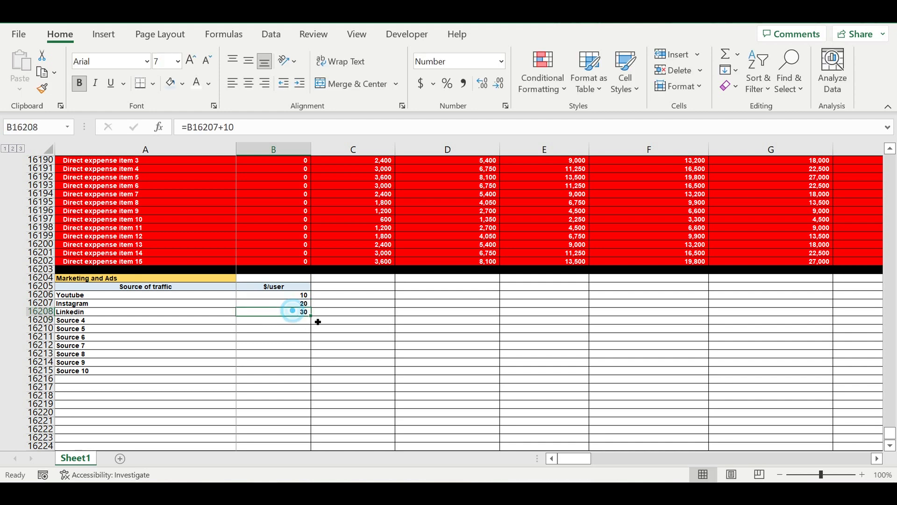
{"action": "left_click_drag", "start_coordinate": [314, 320], "coordinate": [301, 371]}
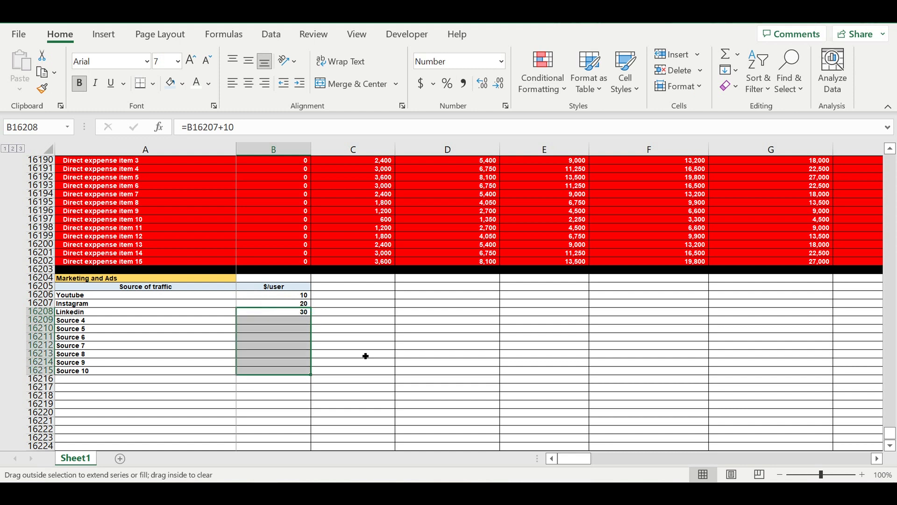
- Replace the formulas in the $/user range B16206:B16215 with their values by copying and pasting values in place
{"action": "left_click_drag", "start_coordinate": [295, 295], "coordinate": [290, 371]}
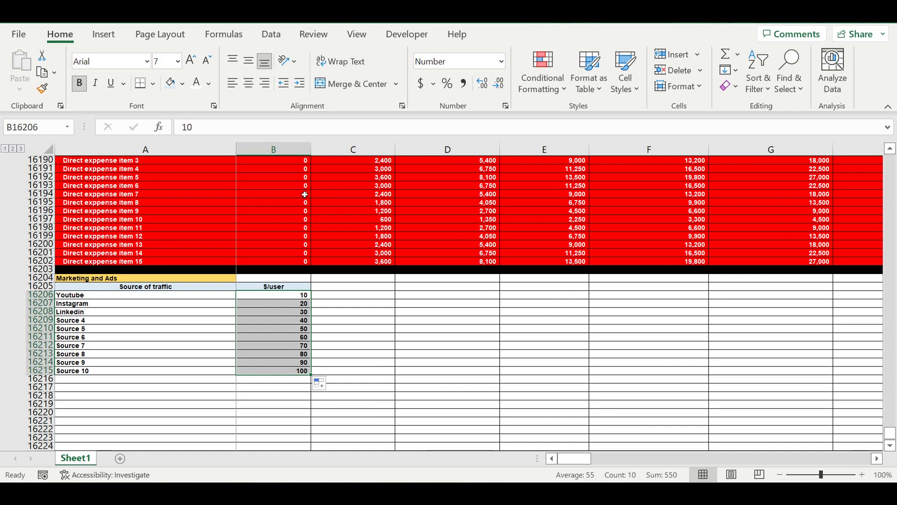
{"action": "right_click", "coordinate": [289, 318]}
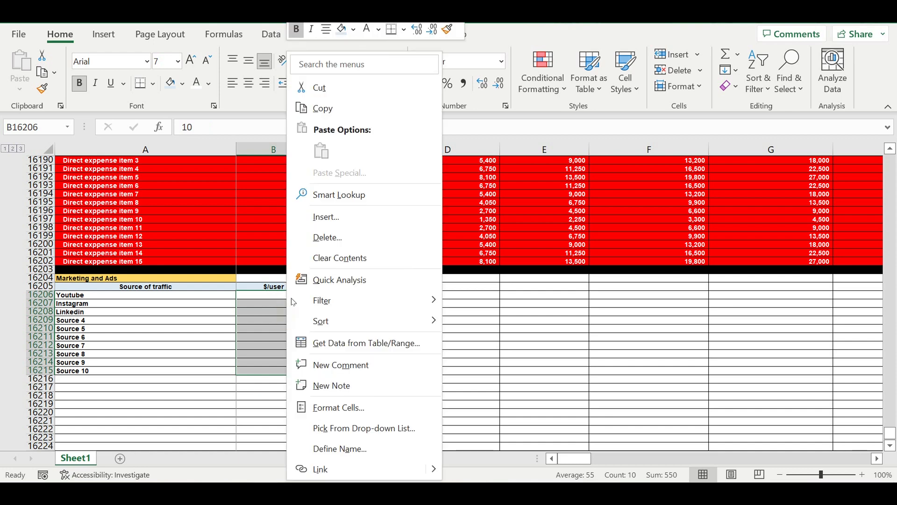
{"action": "left_click", "coordinate": [321, 106]}
{"action": "right_click", "coordinate": [294, 308]}
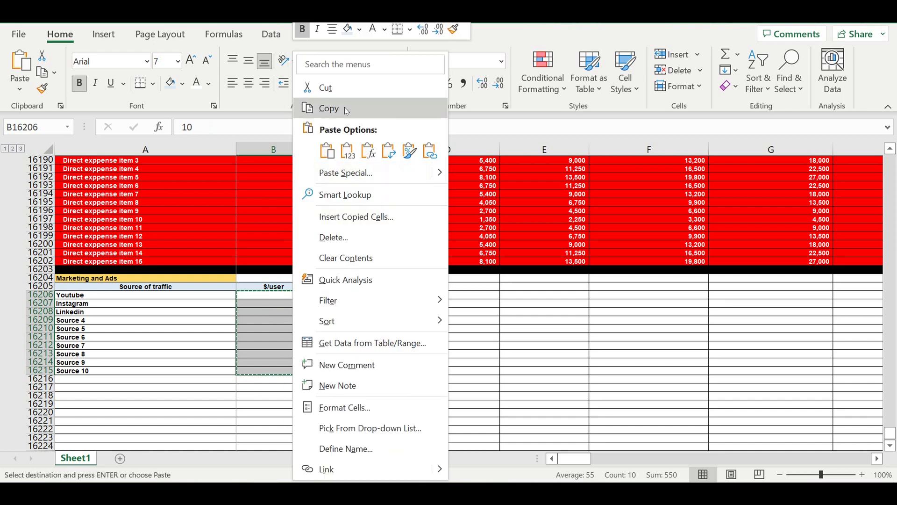
{"action": "left_click", "coordinate": [345, 150]}
{"action": "left_click", "coordinate": [240, 295]}
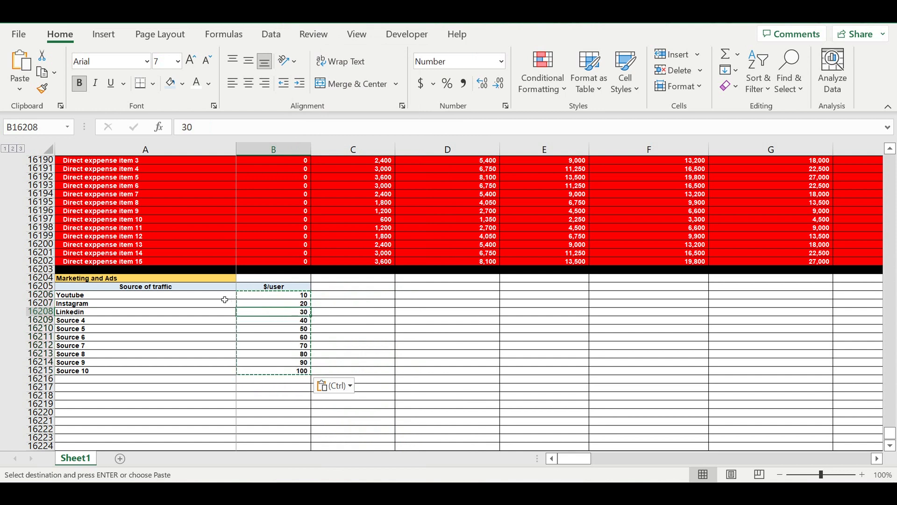
- Format the traffic source rows A16206:B16215 with white text on a standard light blue fill
{"action": "left_click", "coordinate": [224, 295]}
{"action": "left_click", "coordinate": [271, 370], "text": "shift"}
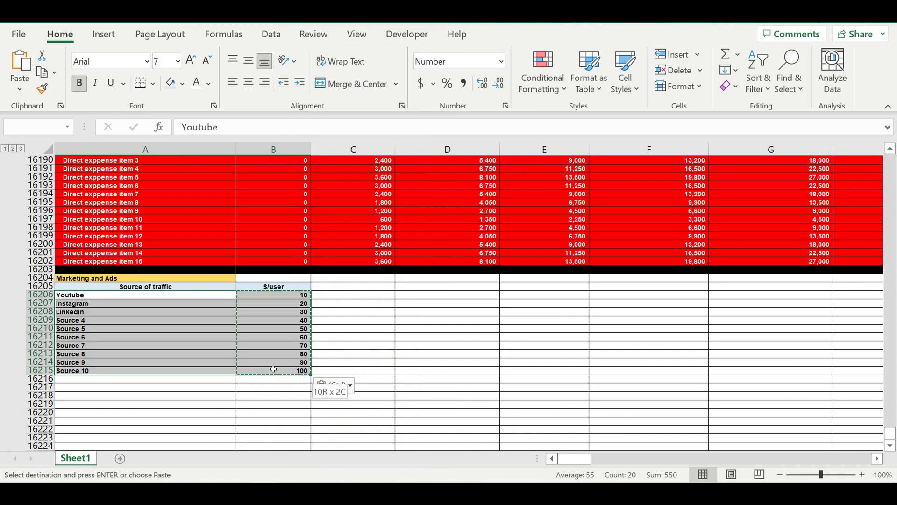
{"action": "left_click", "coordinate": [202, 87]}
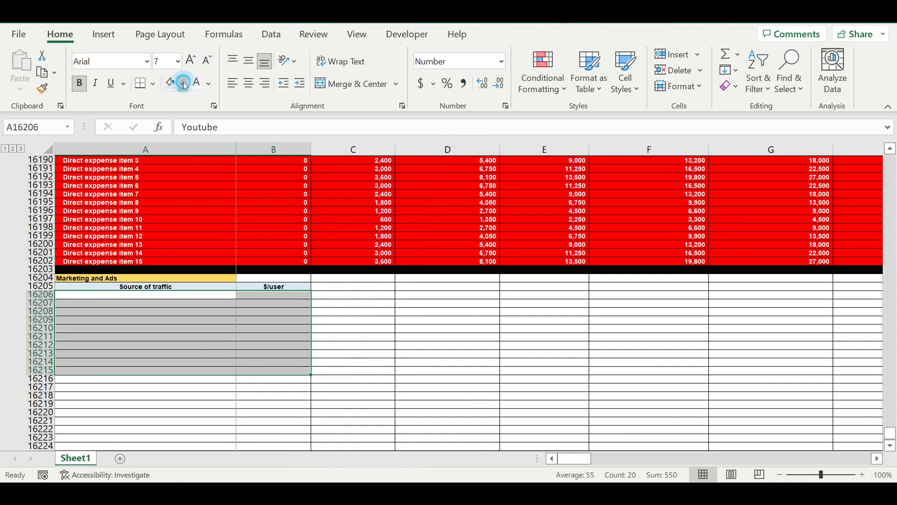
{"action": "left_click", "coordinate": [182, 84]}
{"action": "left_click", "coordinate": [243, 215]}
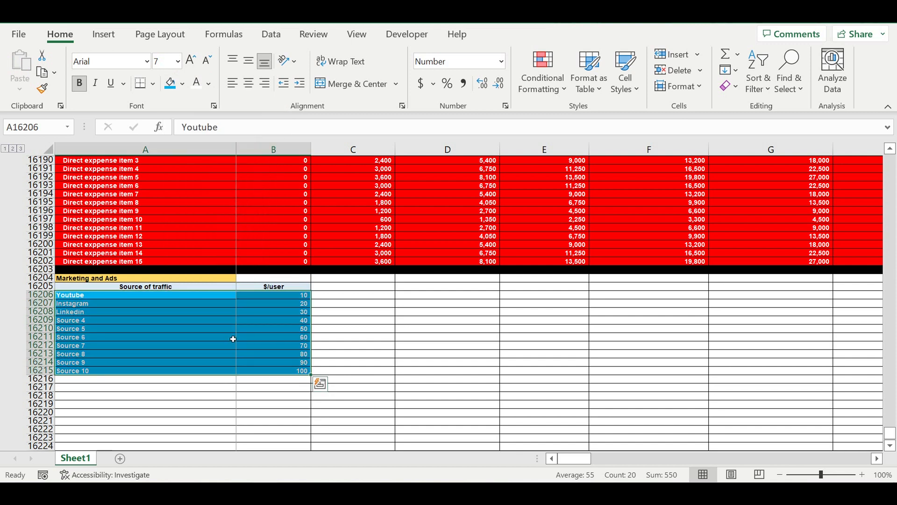
{"action": "left_click", "coordinate": [233, 337]}
- Fill the entire row 16216 with black as a separator below the traffic sources
{"action": "left_click", "coordinate": [46, 379]}
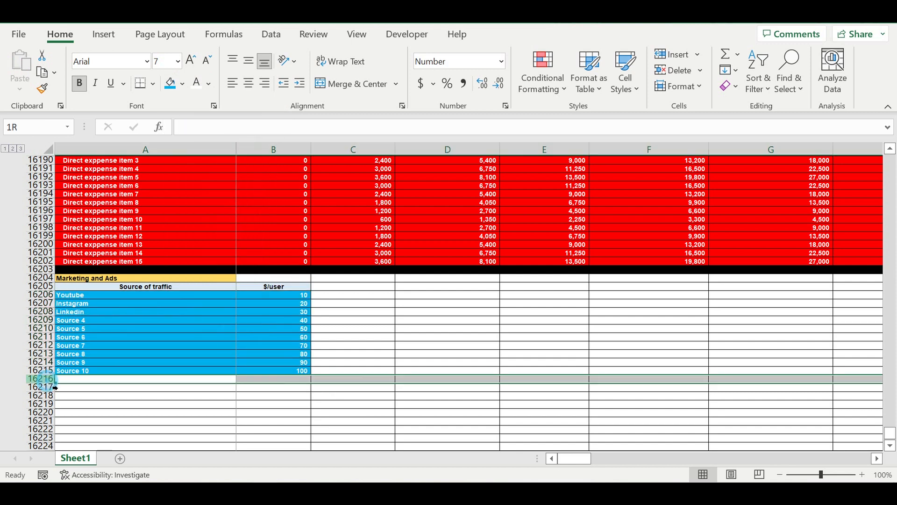
{"action": "left_click", "coordinate": [182, 84]}
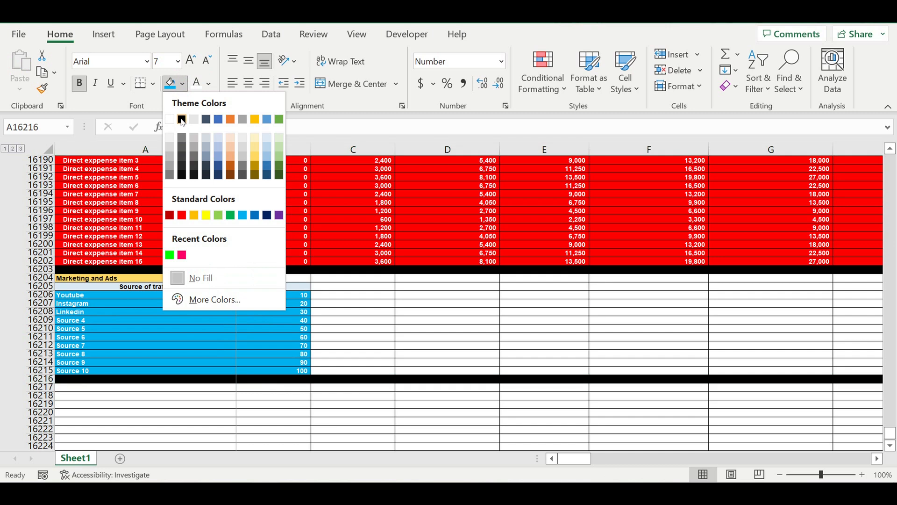
{"action": "left_click", "coordinate": [183, 120]}
- Indent the traffic source names in A16206:A16215 by one level
{"action": "left_click_drag", "start_coordinate": [76, 296], "coordinate": [88, 371]}
{"action": "left_click", "coordinate": [300, 84]}
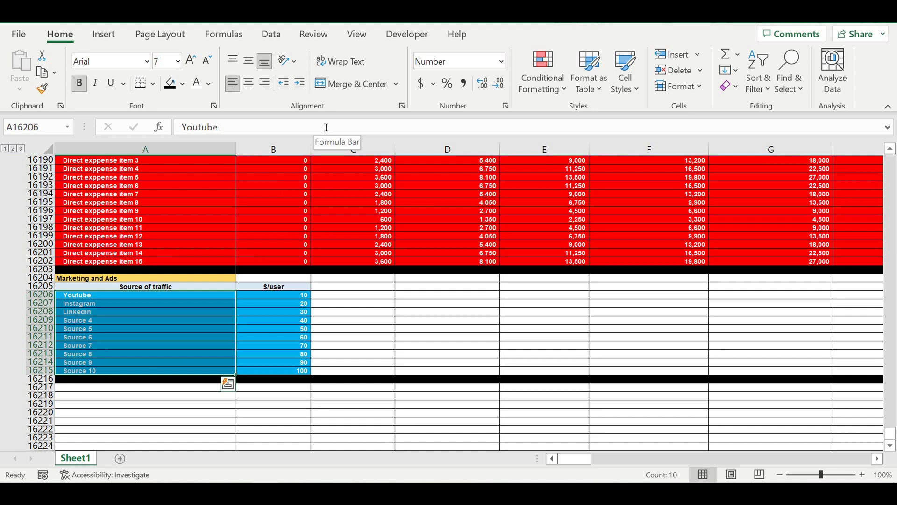
{"action": "left_click", "coordinate": [354, 329]}
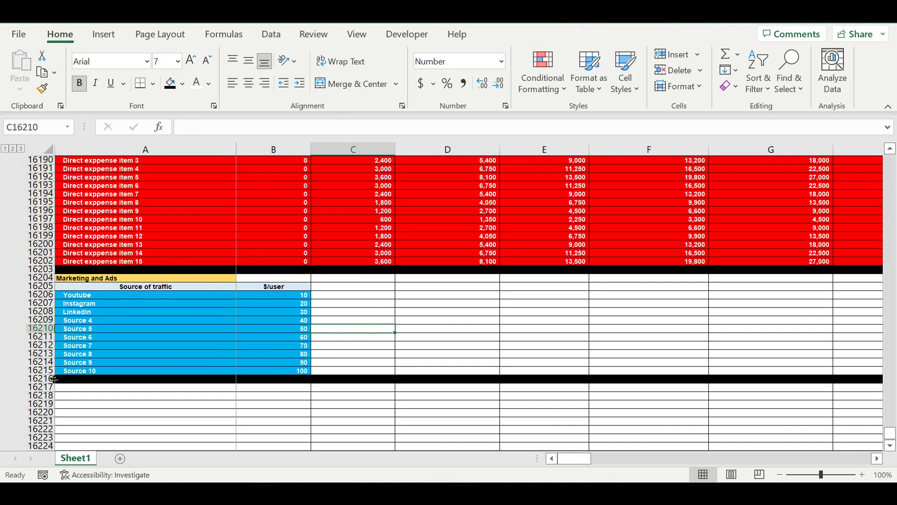
- Delete the black separator row 16216 below the traffic sources
{"action": "right_click", "coordinate": [55, 378]}
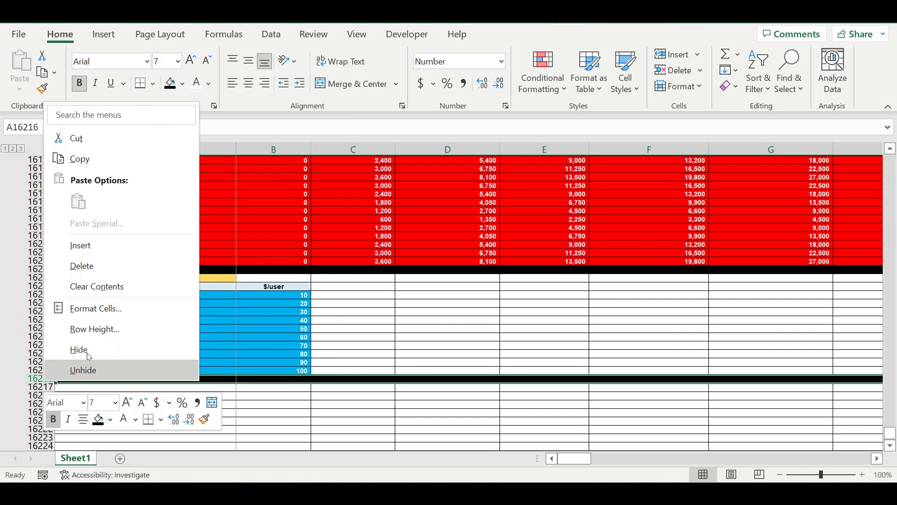
{"action": "left_click", "coordinate": [83, 266]}
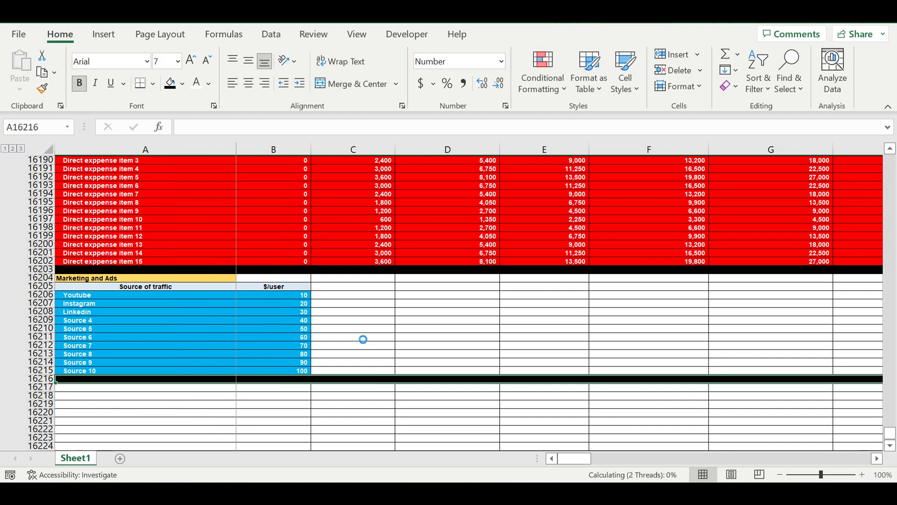
- Extend the $/user header into C16205 and rename the copy "% allocation"
{"action": "left_click", "coordinate": [291, 286]}
{"action": "left_click_drag", "start_coordinate": [300, 290], "coordinate": [388, 291]}
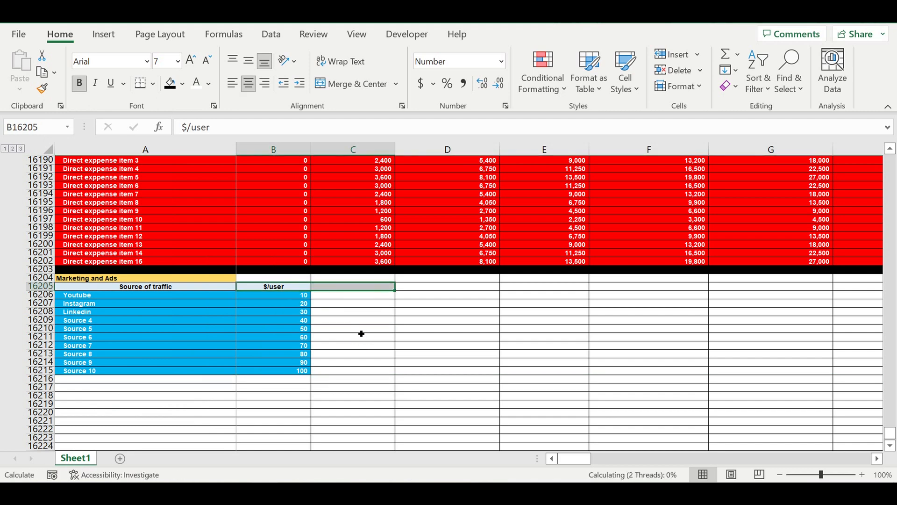
{"action": "left_click", "coordinate": [358, 320]}
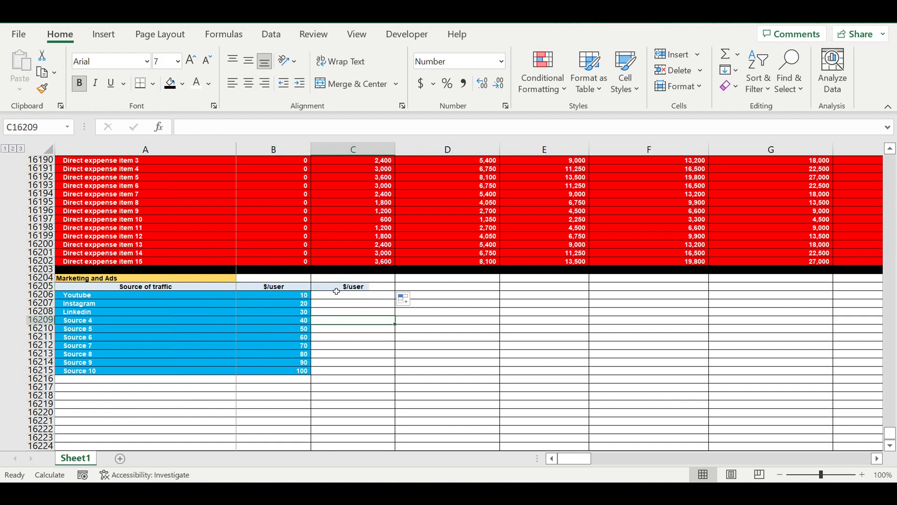
{"action": "left_click", "coordinate": [369, 287]}
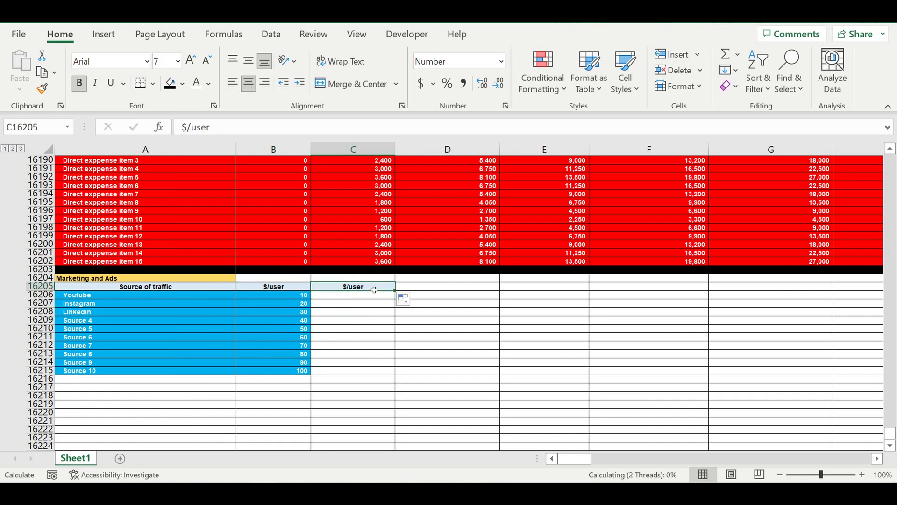
{"action": "type", "text": "% aloca"}
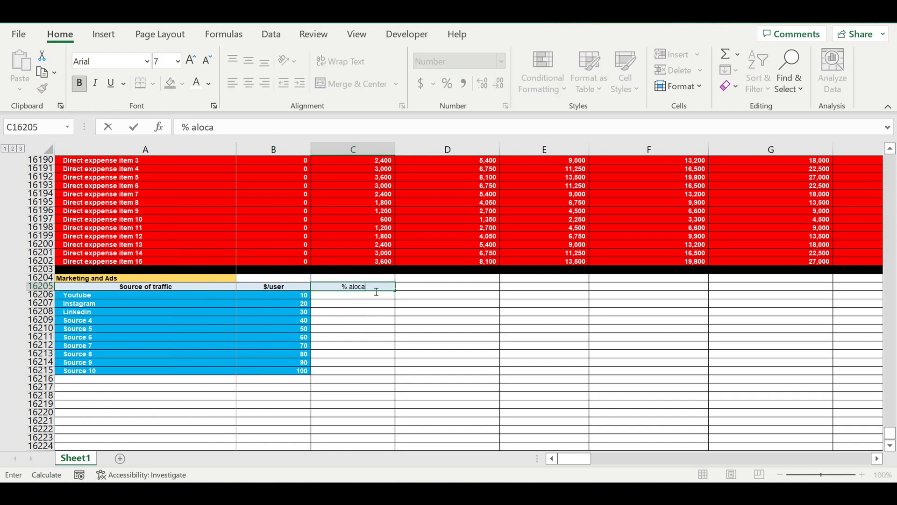
{"action": "type", "text": "tion"}
{"action": "left_click", "coordinate": [207, 127]}
{"action": "type", "text": "l"}
{"action": "key", "text": "Return"}
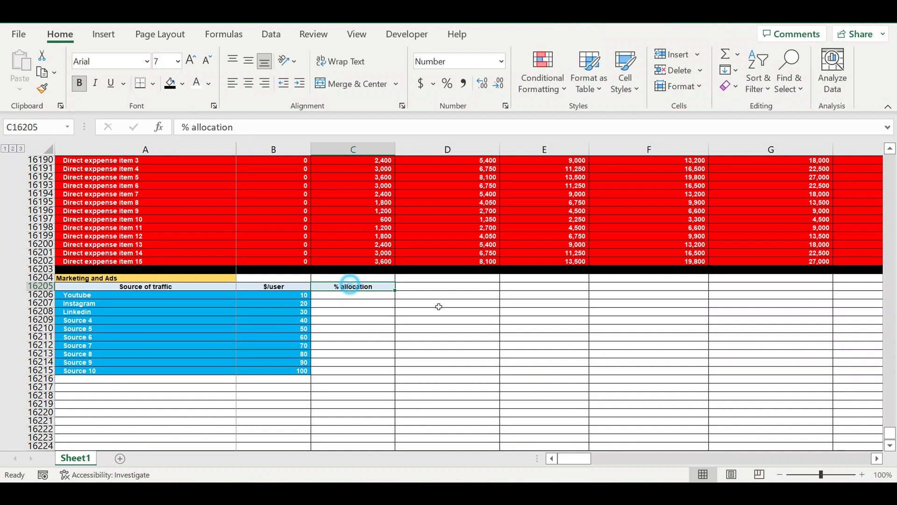
- Format C16206:C16216 as percentages and enter allocations of 40% for Youtube, 20% for Instagram and 10% for Linkedin
{"action": "left_click_drag", "start_coordinate": [356, 298], "coordinate": [348, 379]}
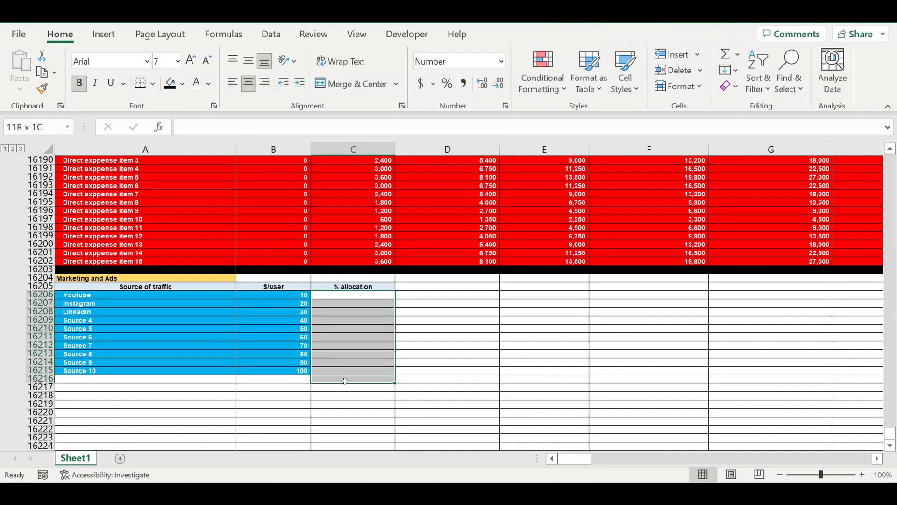
{"action": "left_click", "coordinate": [448, 84]}
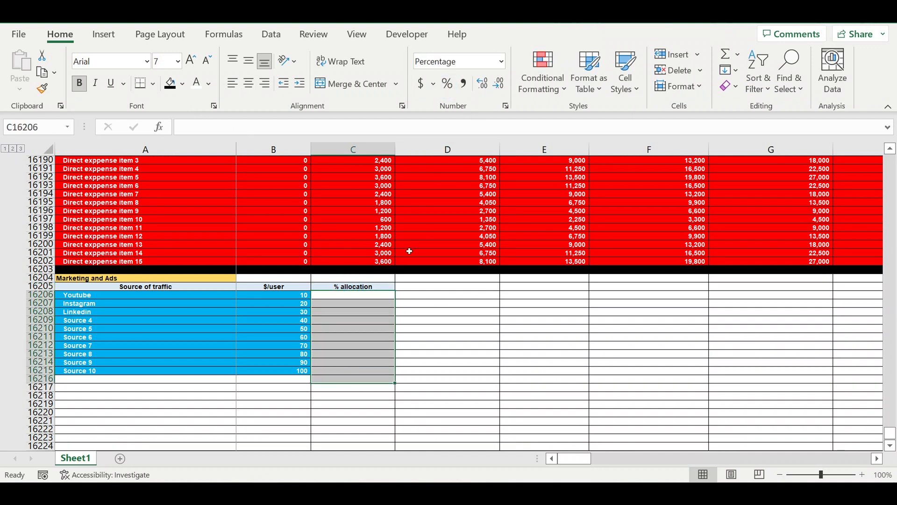
{"action": "left_click", "coordinate": [348, 297]}
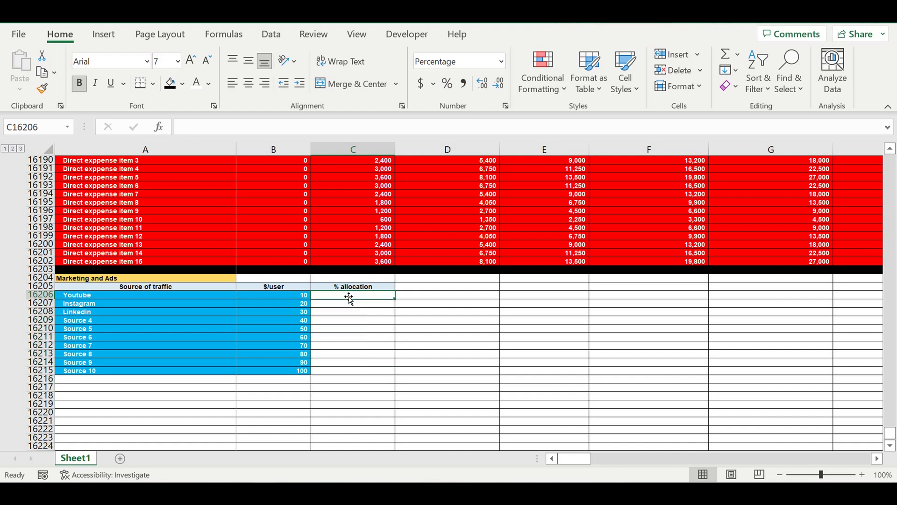
{"action": "type", "text": "2"}
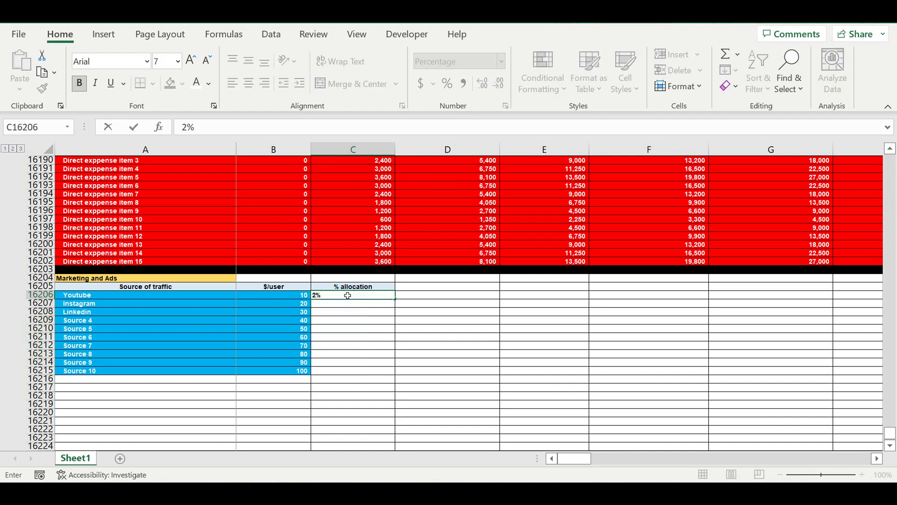
{"action": "key", "text": "Return"}
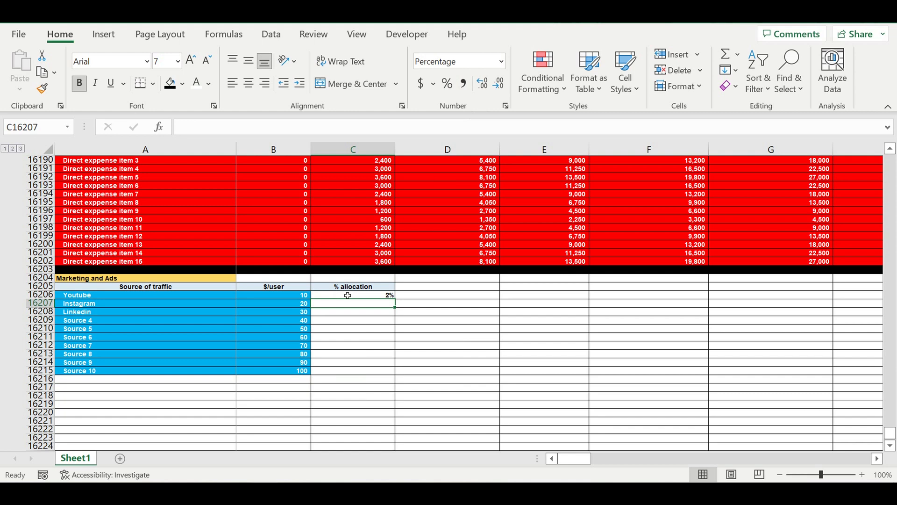
{"action": "left_click", "coordinate": [348, 295]}
{"action": "type", "text": "40"}
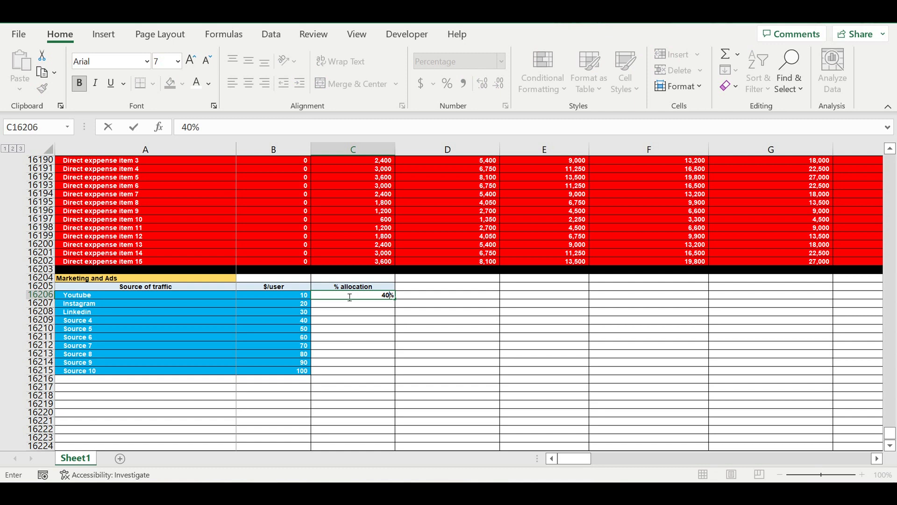
{"action": "key", "text": "Return"}
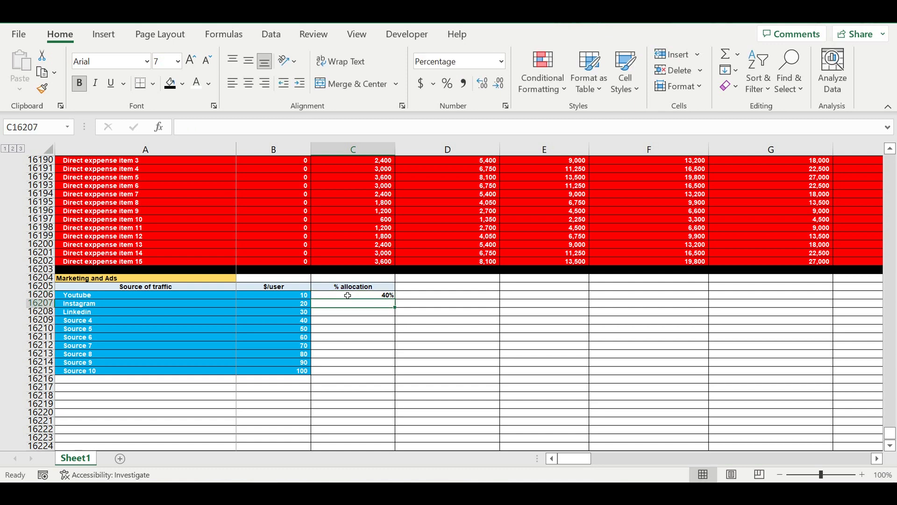
{"action": "type", "text": "20"}
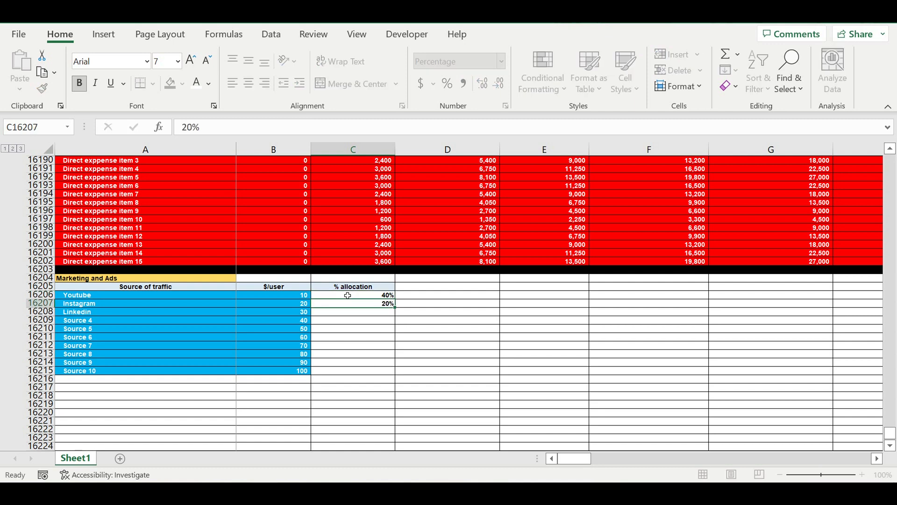
{"action": "key", "text": "Return"}
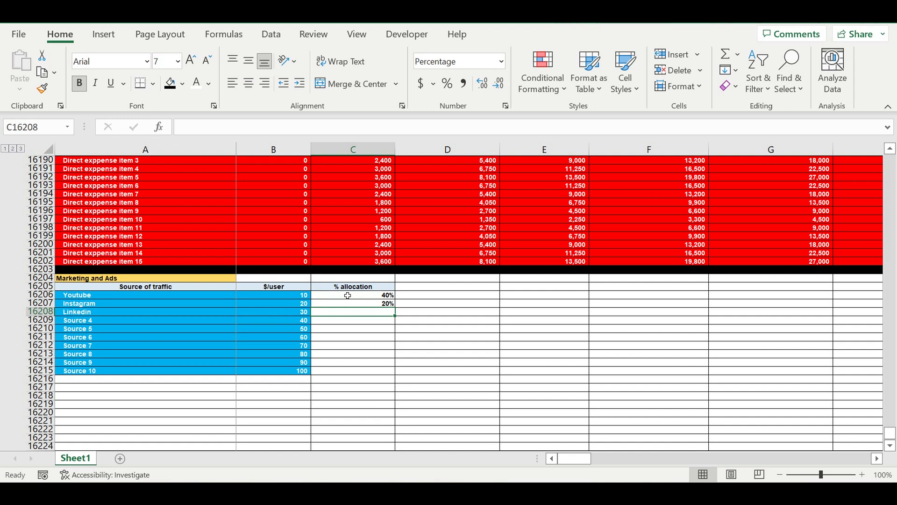
{"action": "type", "text": "10"}
{"action": "key", "text": "Return"}
- Total the allocation column in C16216 with =SUM(C16206:C16215)
{"action": "left_click", "coordinate": [347, 380]}
{"action": "left_click", "coordinate": [725, 55]}
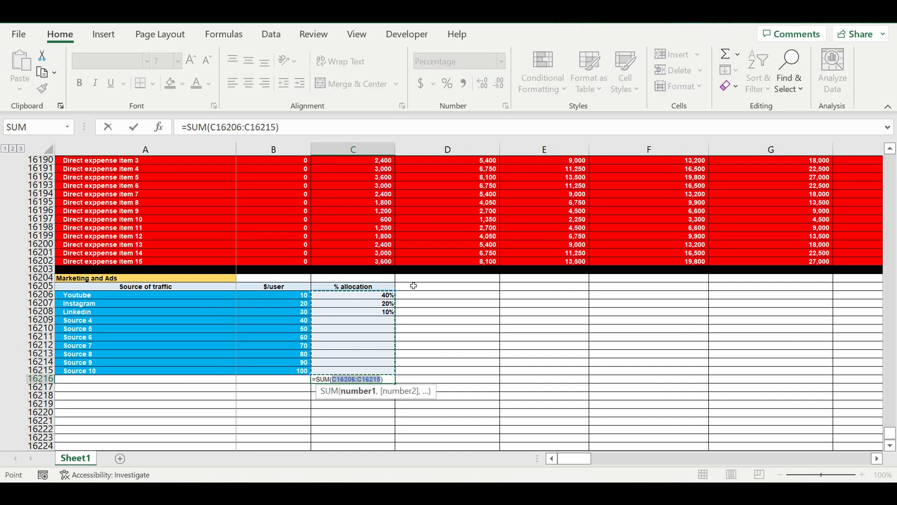
{"action": "key", "text": "Return"}
- Enter allocations of 5%, 6%, 4%, 3%, 2%, 1% and 4% for Source 4 through Source 10 in C16209:C16215
{"action": "left_click", "coordinate": [379, 323]}
{"action": "type", "text": "5"}
{"action": "key", "text": "Return"}
{"action": "type", "text": "6"}
{"action": "key", "text": "Return"}
{"action": "type", "text": "5"}
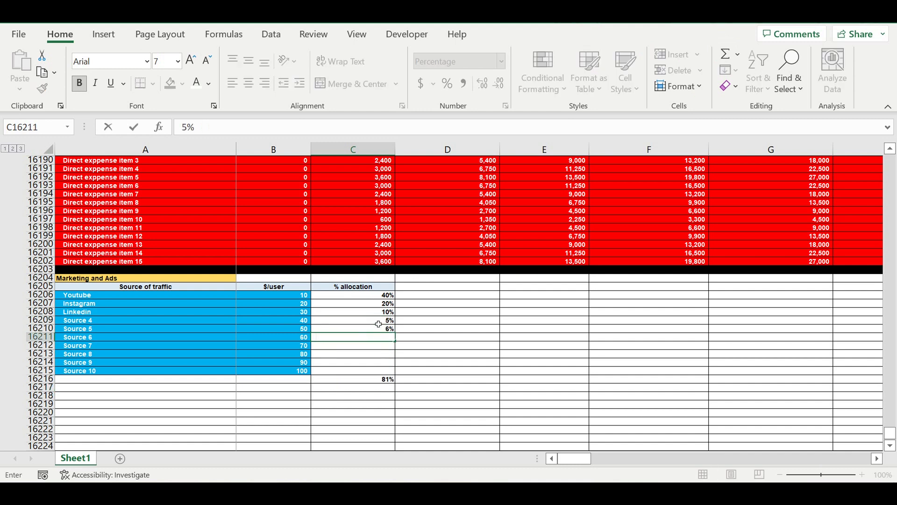
{"action": "key", "text": "Return"}
{"action": "type", "text": "3"}
{"action": "key", "text": "Return"}
{"action": "type", "text": "2"}
{"action": "key", "text": "Return"}
{"action": "type", "text": "1"}
{"action": "key", "text": "Return"}
{"action": "type", "text": "4"}
{"action": "key", "text": "Return"}
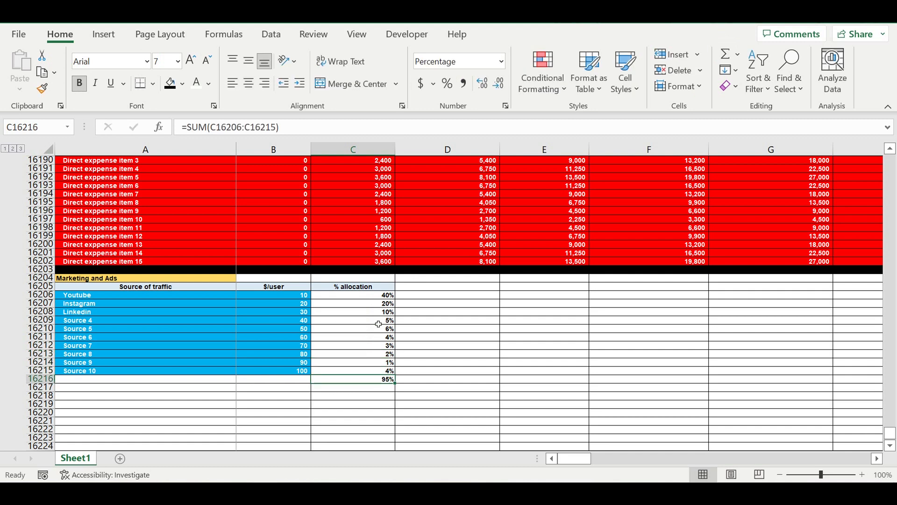
- Set the Source 10 allocation in C16215 to 9%
{"action": "key", "text": "Up"}
{"action": "type", "text": "9"}
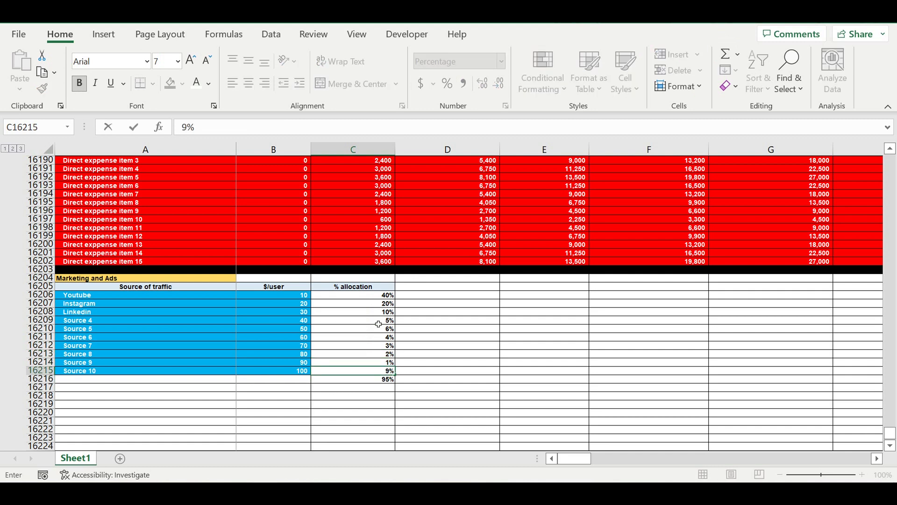
{"action": "key", "text": "Return"}
- Label B16216 "Totals" and B16217 "Control"
{"action": "left_click", "coordinate": [264, 381]}
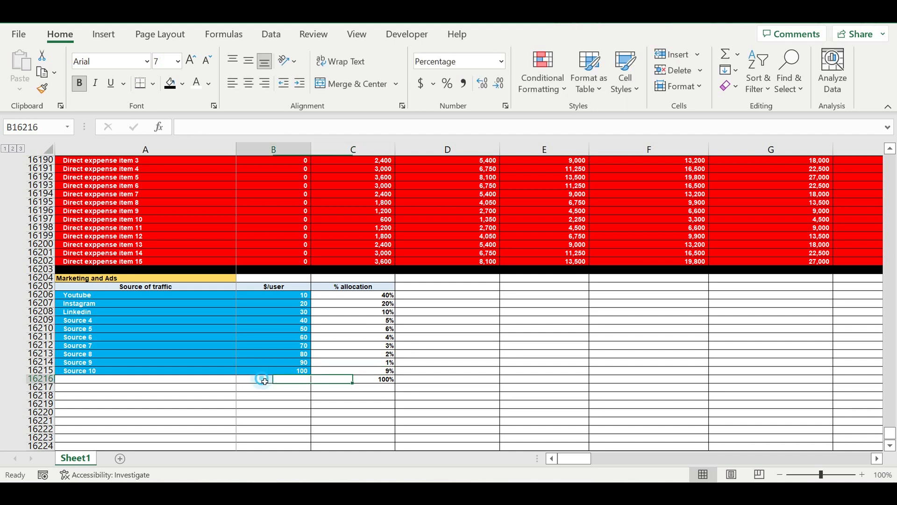
{"action": "type", "text": "Total"}
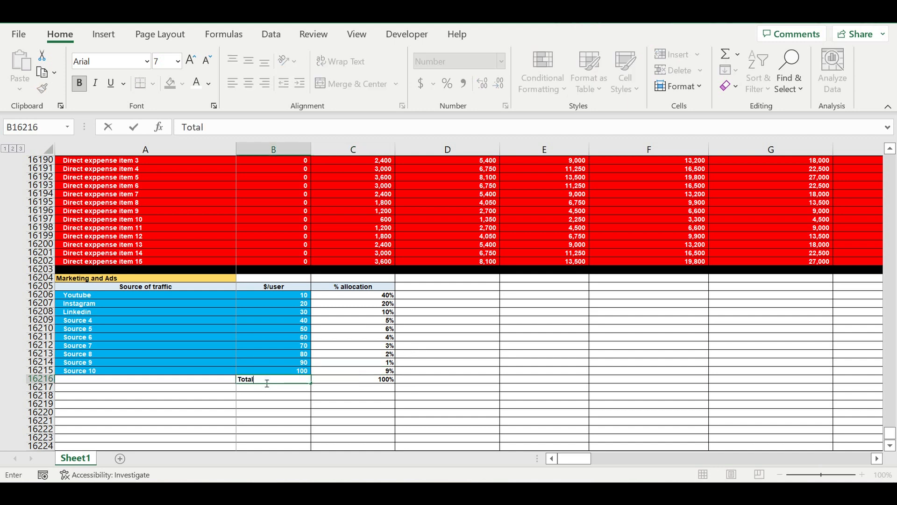
{"action": "key", "text": "ctrl+Return"}
{"action": "type", "text": "Cont"}
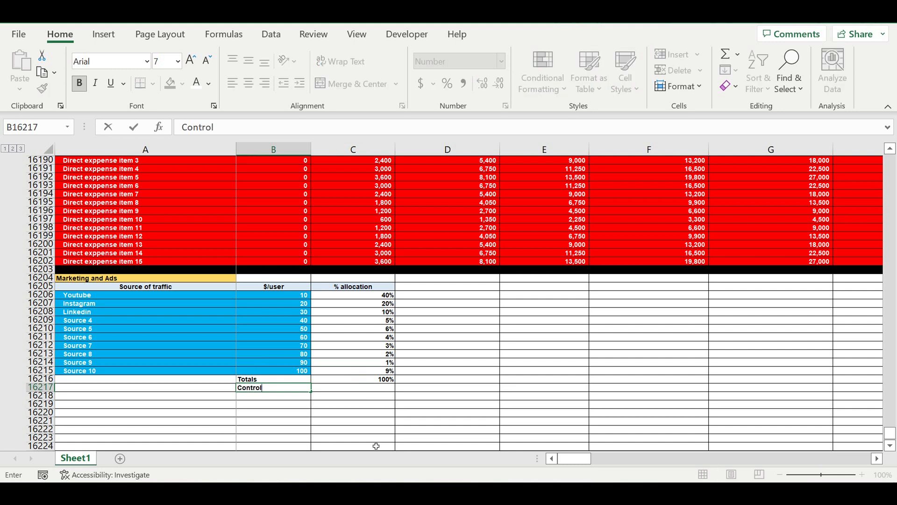
{"action": "type", "text": "rol"}
{"action": "left_click", "coordinate": [385, 412]}
- Enter the check formula =IF(C16216=1,"ok","mistake") in C16217
{"action": "left_click", "coordinate": [369, 387]}
{"action": "type", "text": "=if("}
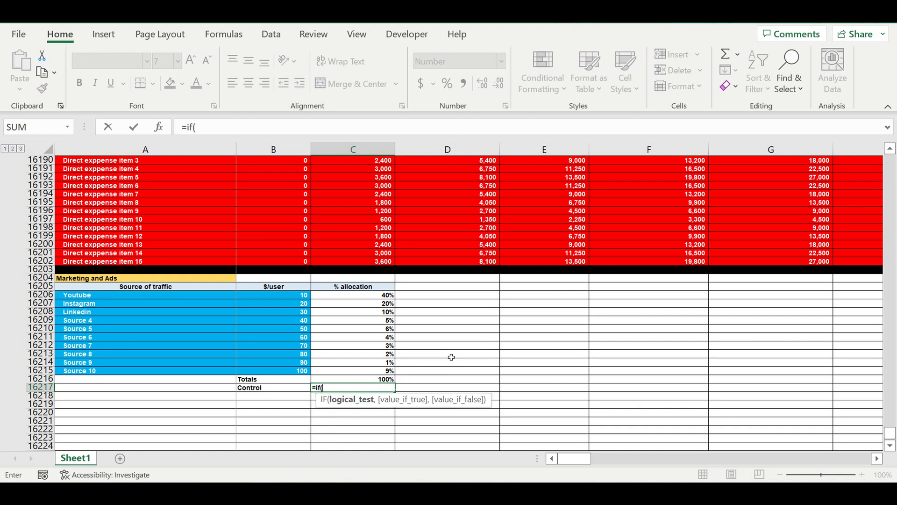
{"action": "key", "text": "Up"}
{"action": "type", "text": "="}
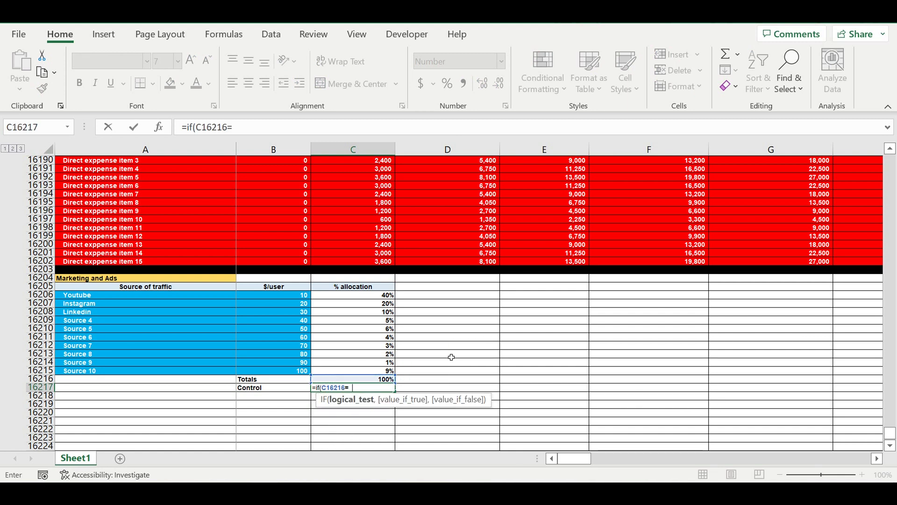
{"action": "type", "text": "1,\"ok"}
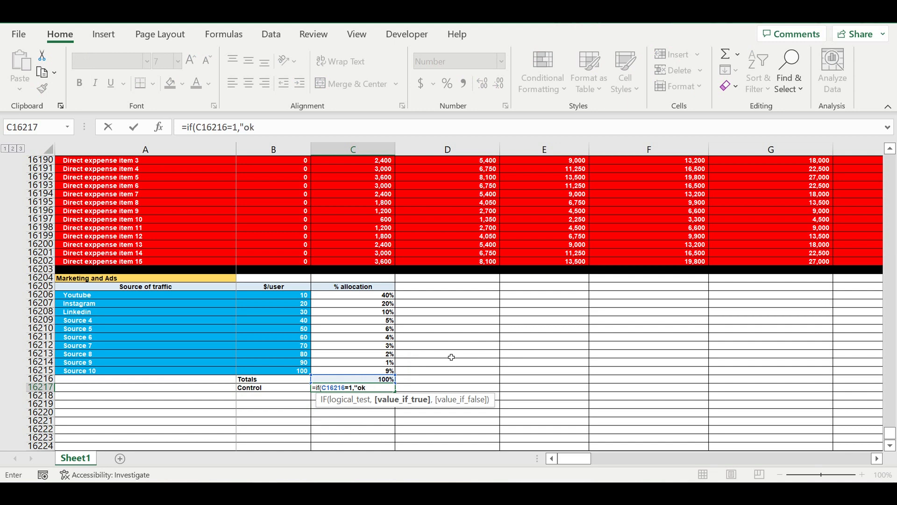
{"action": "type", "text": "\",\"mistake\""}
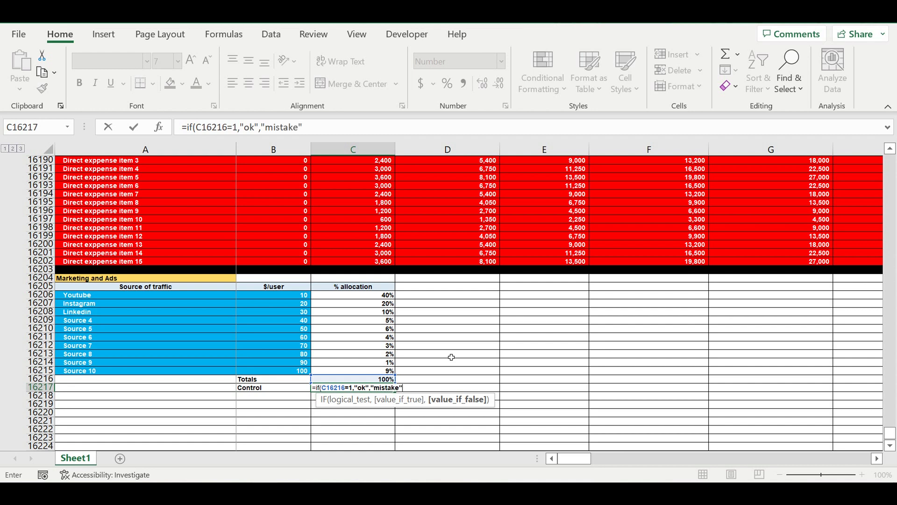
{"action": "type", "text": ")"}
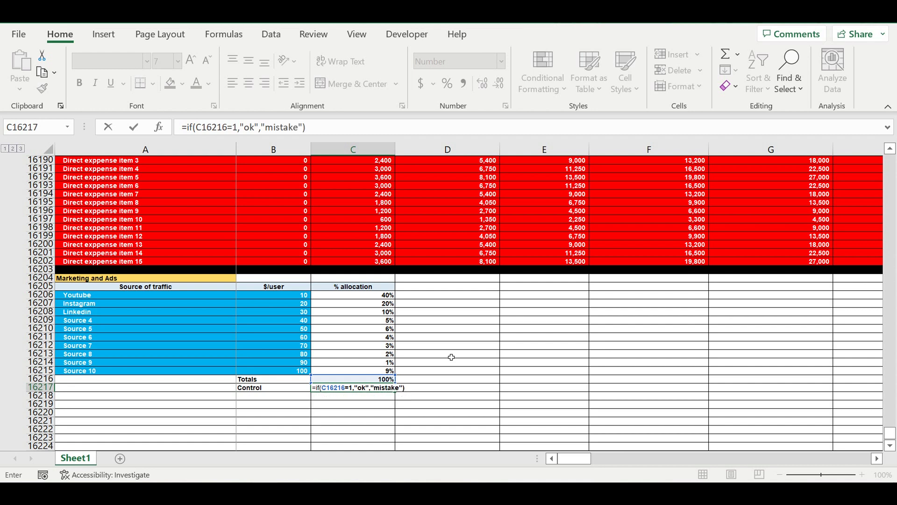
{"action": "key", "text": "Return"}
- Fill the totals cells B16216:C16216 with standard yellow
{"action": "left_click_drag", "start_coordinate": [299, 379], "coordinate": [338, 371]}
{"action": "left_click", "coordinate": [182, 85]}
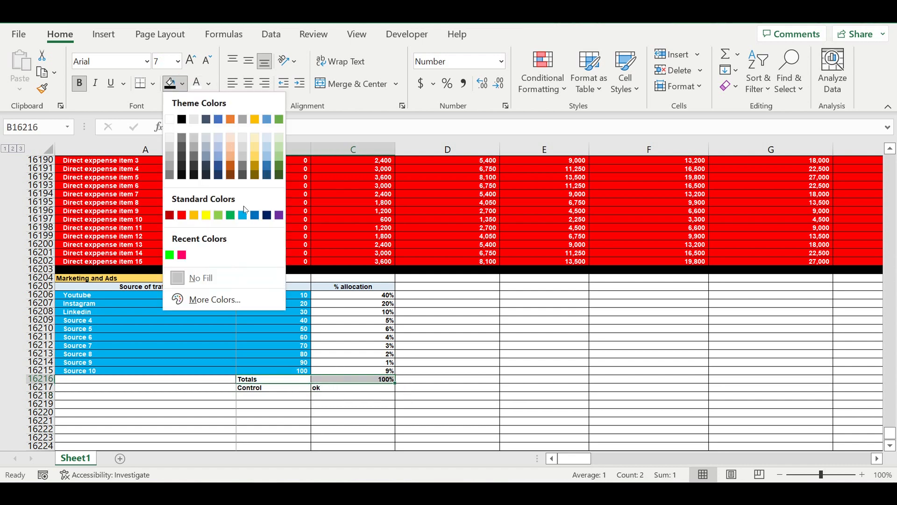
{"action": "left_click", "coordinate": [211, 216]}
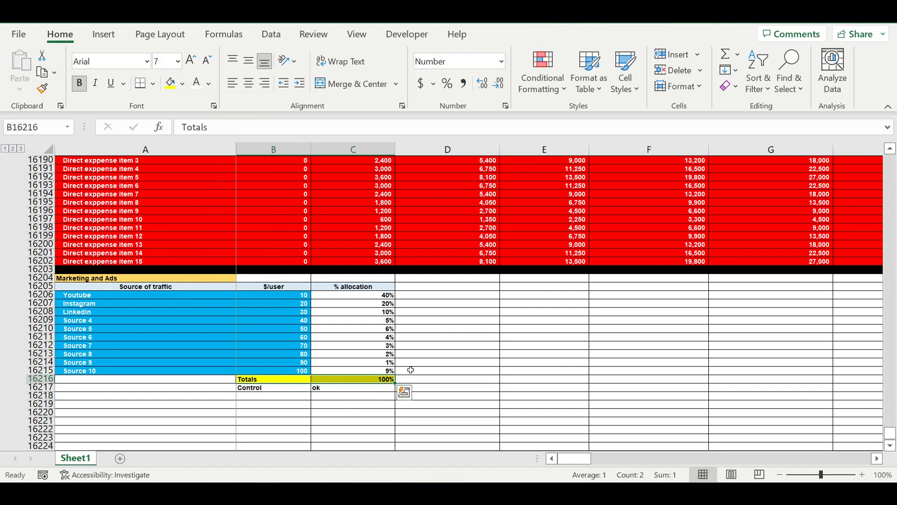
- Change the label in B16216 to "Totals >>" and right-align the labels in B16216:B16217
{"action": "left_click", "coordinate": [290, 379]}
{"action": "left_click", "coordinate": [222, 128]}
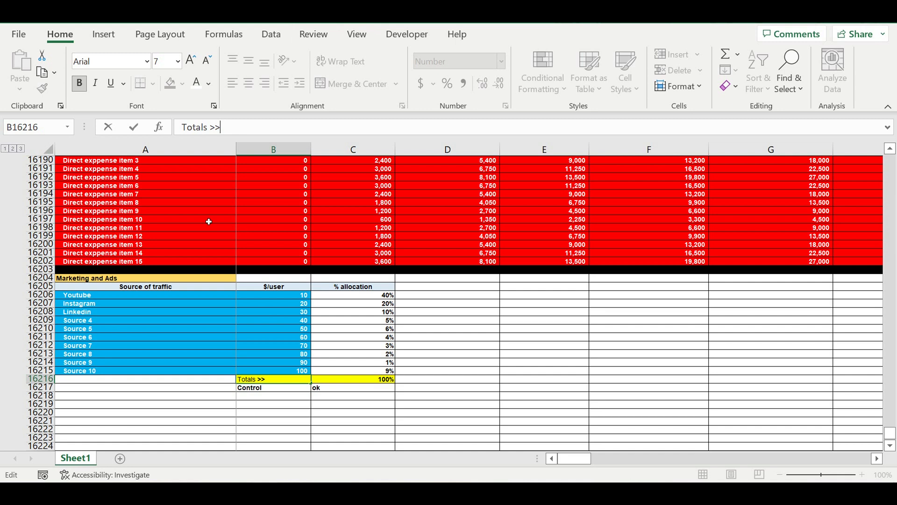
{"action": "left_click", "coordinate": [267, 403]}
{"action": "left_click", "coordinate": [272, 391]}
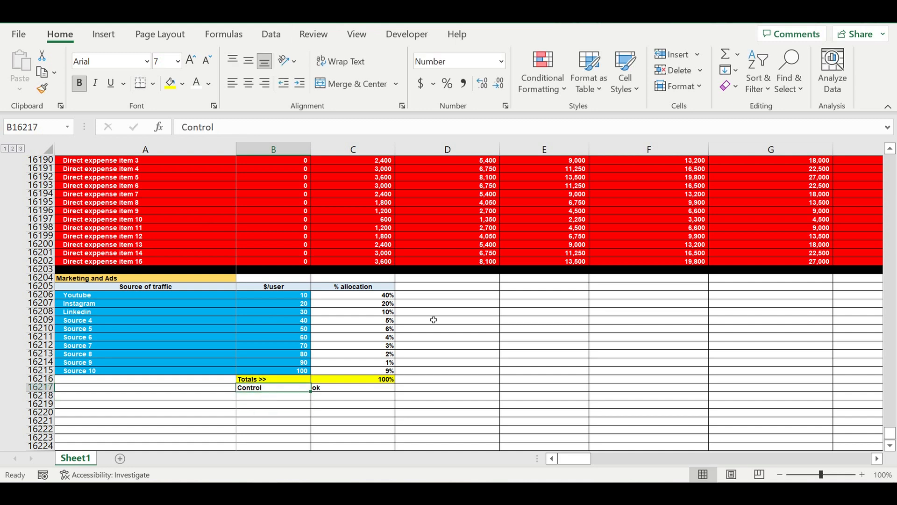
{"action": "left_click_drag", "start_coordinate": [286, 379], "coordinate": [282, 388]}
{"action": "left_click", "coordinate": [265, 83]}
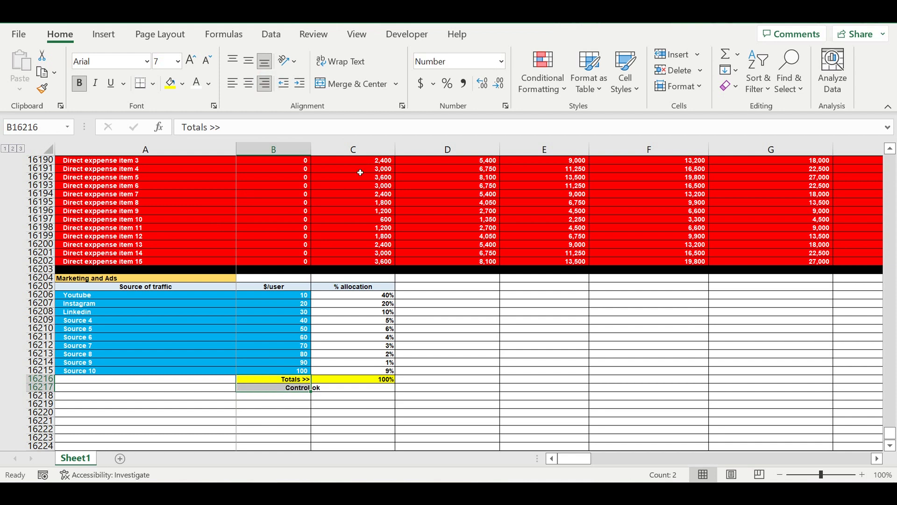
- Center the control result in C16217 and fill the cell with standard red
{"action": "left_click", "coordinate": [374, 405]}
{"action": "left_click", "coordinate": [371, 389]}
{"action": "left_click", "coordinate": [249, 85]}
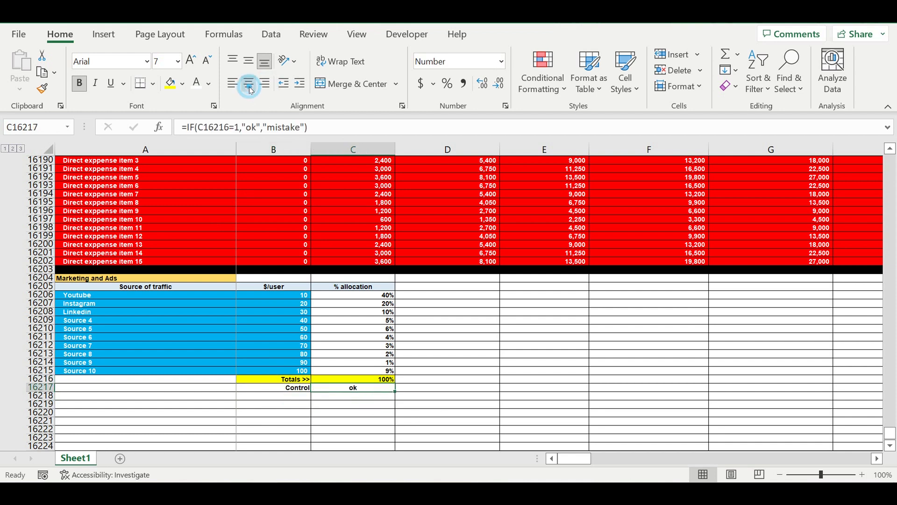
{"action": "left_click", "coordinate": [182, 85]}
{"action": "left_click", "coordinate": [187, 215]}
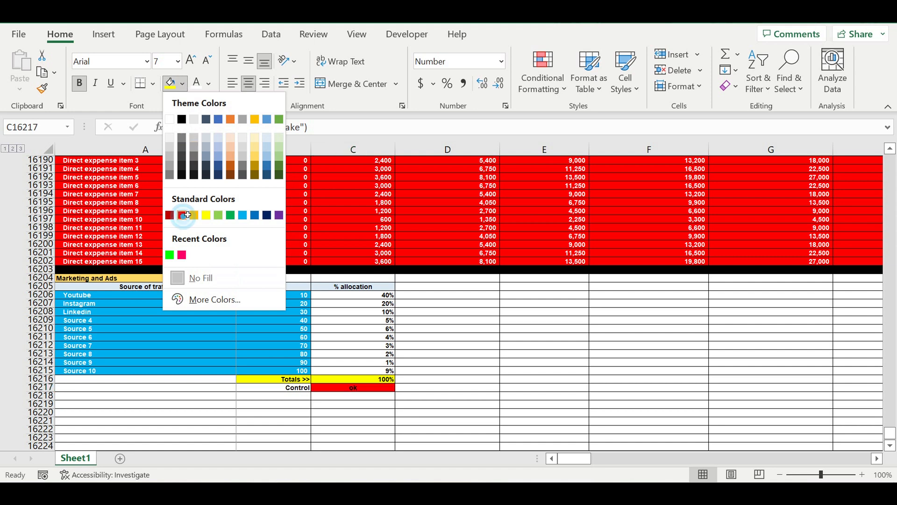
- Fill the allocation percentages in C16206:C16215 with standard light blue
{"action": "left_click", "coordinate": [490, 385]}
{"action": "left_click", "coordinate": [365, 388]}
{"action": "left_click_drag", "start_coordinate": [369, 295], "coordinate": [376, 372]}
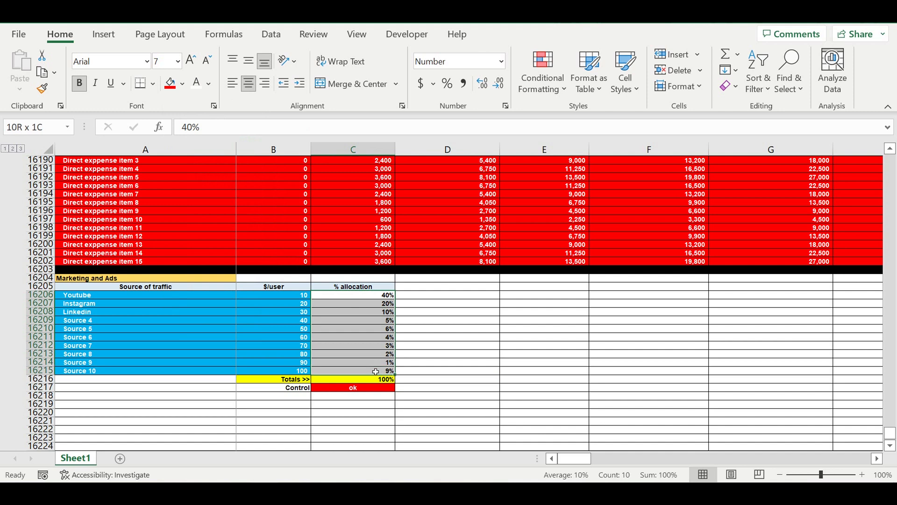
{"action": "left_click", "coordinate": [184, 85]}
{"action": "left_click", "coordinate": [246, 219]}
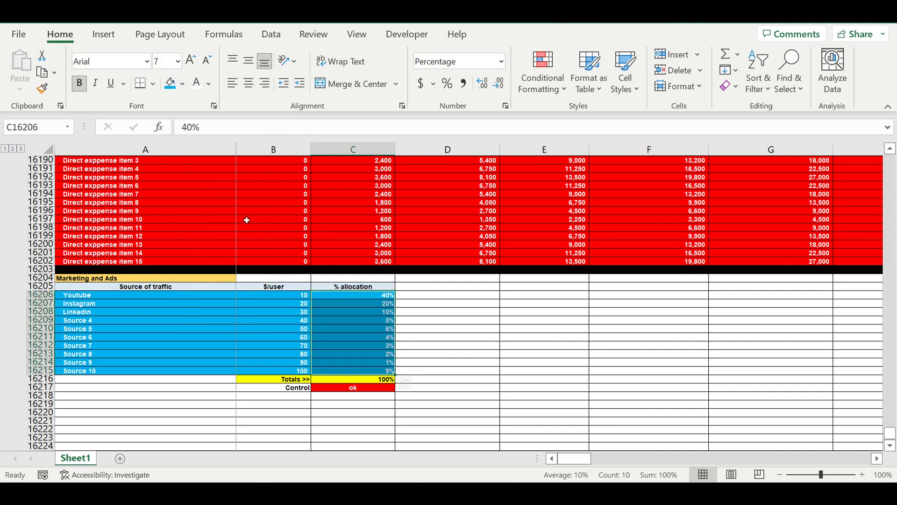
{"action": "left_click", "coordinate": [481, 382]}
- Create a formula-based conditional formatting rule for the control cell C16217 with the formula =$C$16217="ok"
{"action": "left_click", "coordinate": [380, 389]}
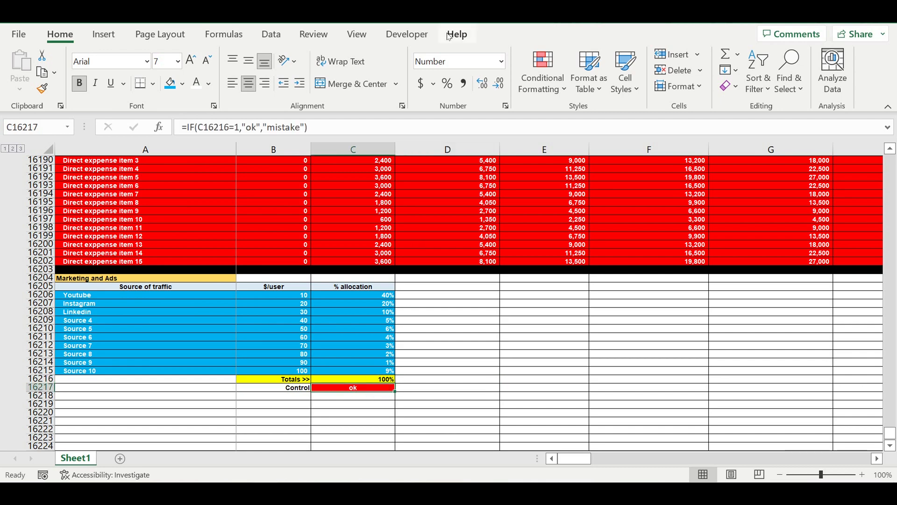
{"action": "left_click", "coordinate": [542, 70]}
{"action": "left_click", "coordinate": [559, 278]}
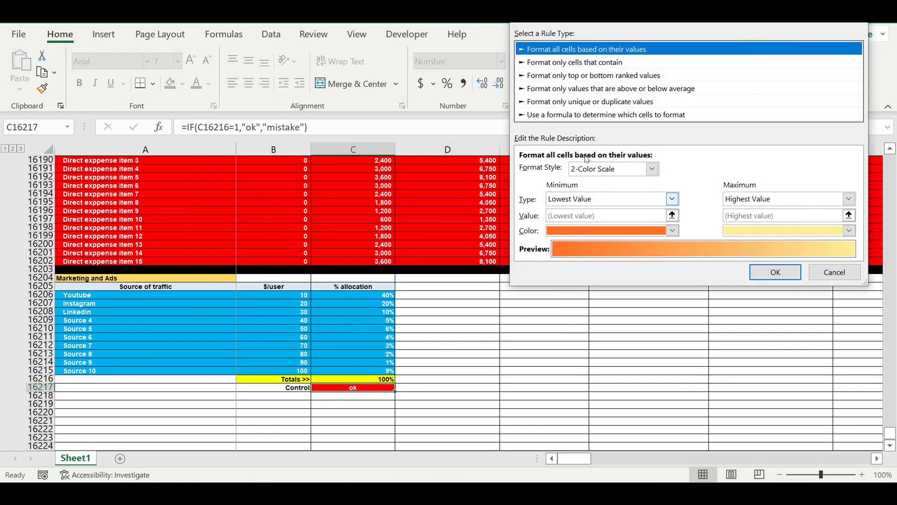
{"action": "left_click", "coordinate": [536, 114]}
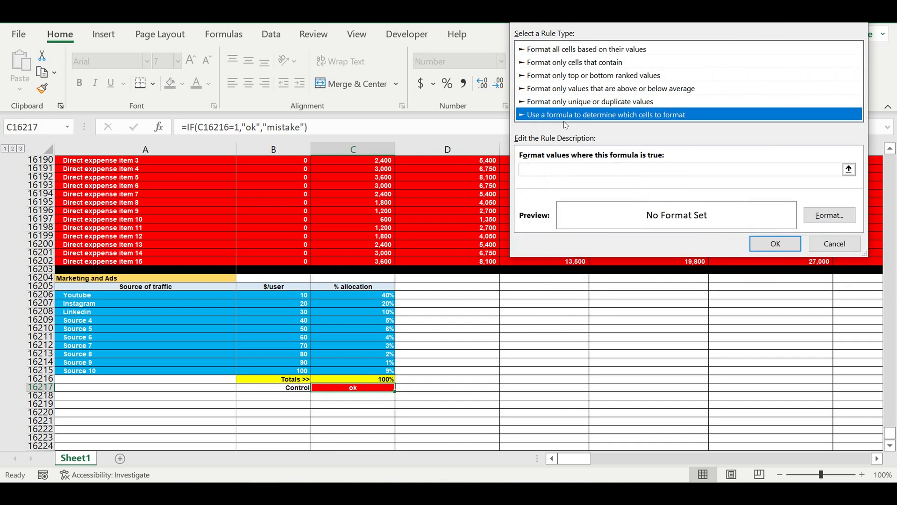
{"action": "left_click", "coordinate": [537, 169]}
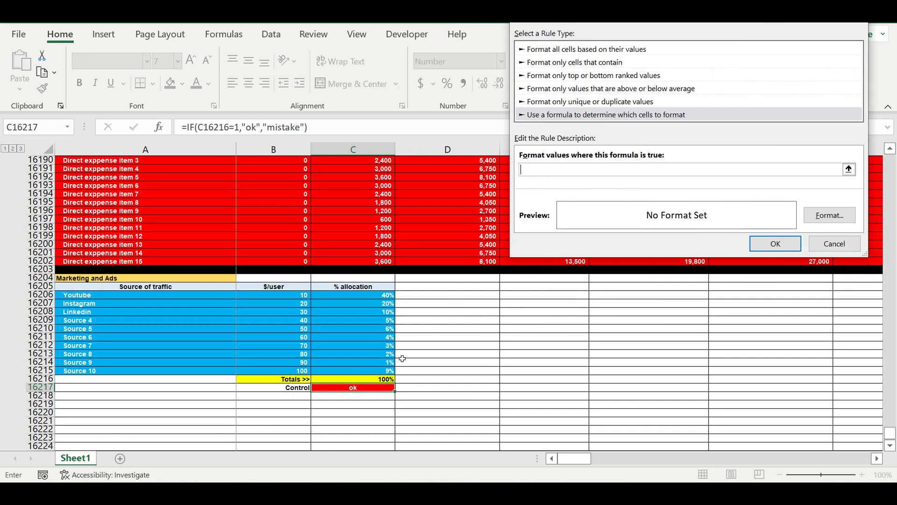
{"action": "left_click", "coordinate": [354, 390]}
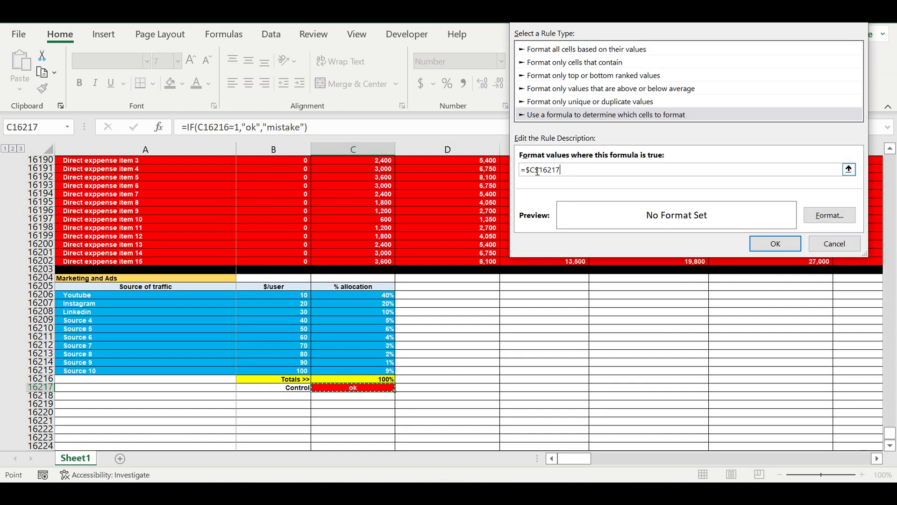
{"action": "left_click", "coordinate": [546, 170]}
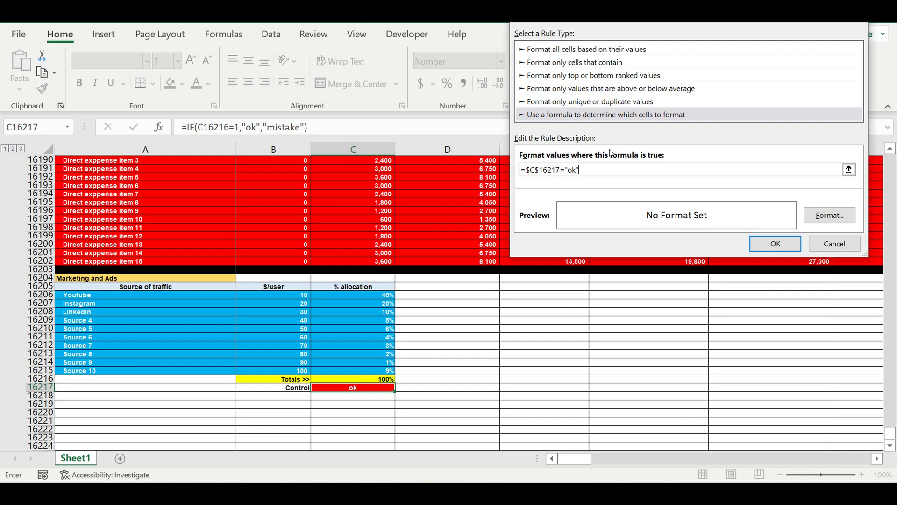
- Give the conditional formatting rule a bright green fill and a black font, and apply it to the control cell
{"action": "left_click", "coordinate": [846, 215]}
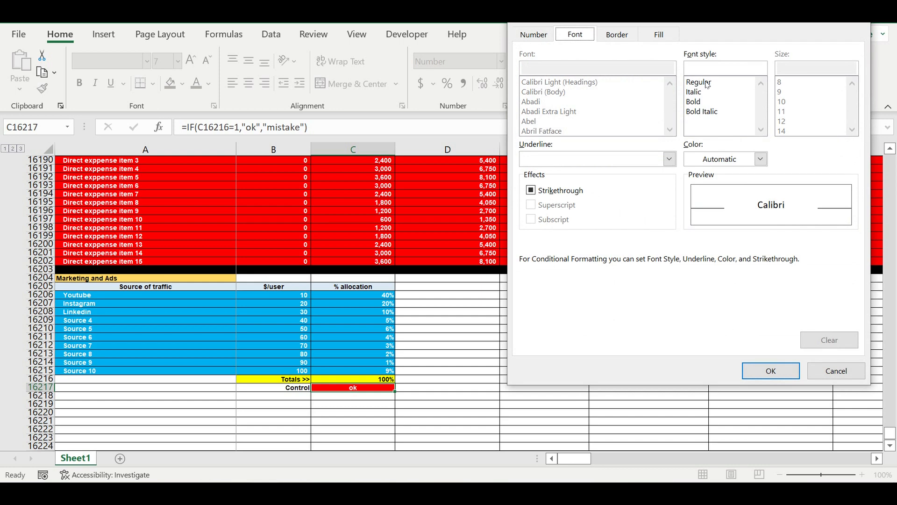
{"action": "left_click", "coordinate": [660, 34]}
{"action": "left_click", "coordinate": [618, 192]}
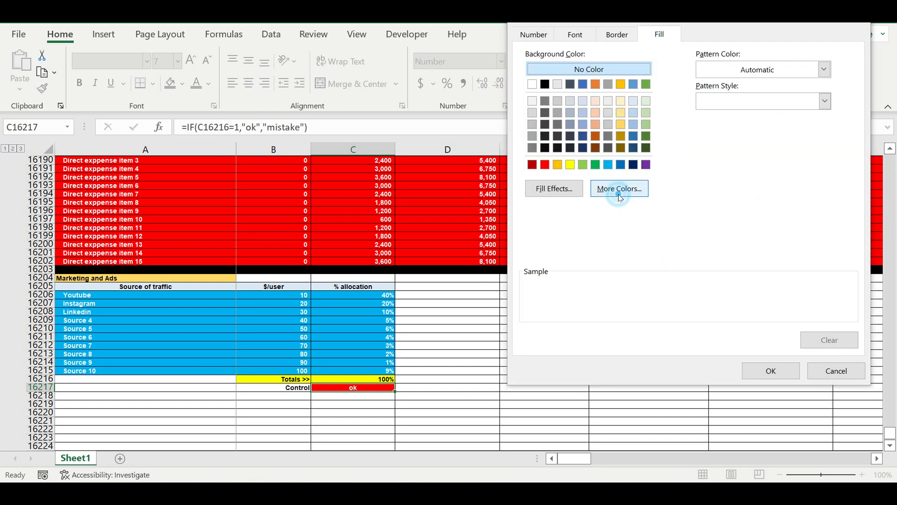
{"action": "left_click", "coordinate": [622, 94]}
{"action": "left_click", "coordinate": [758, 34]}
{"action": "left_click", "coordinate": [576, 34]}
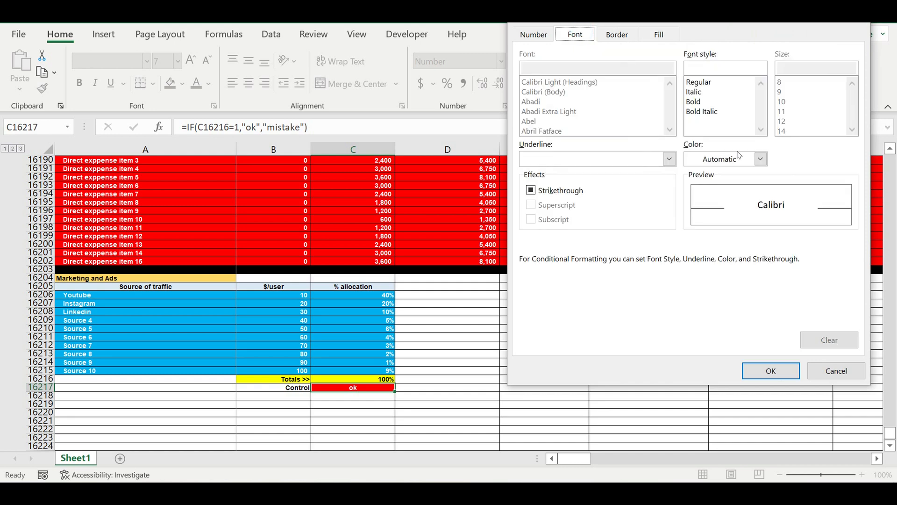
{"action": "left_click", "coordinate": [760, 159]}
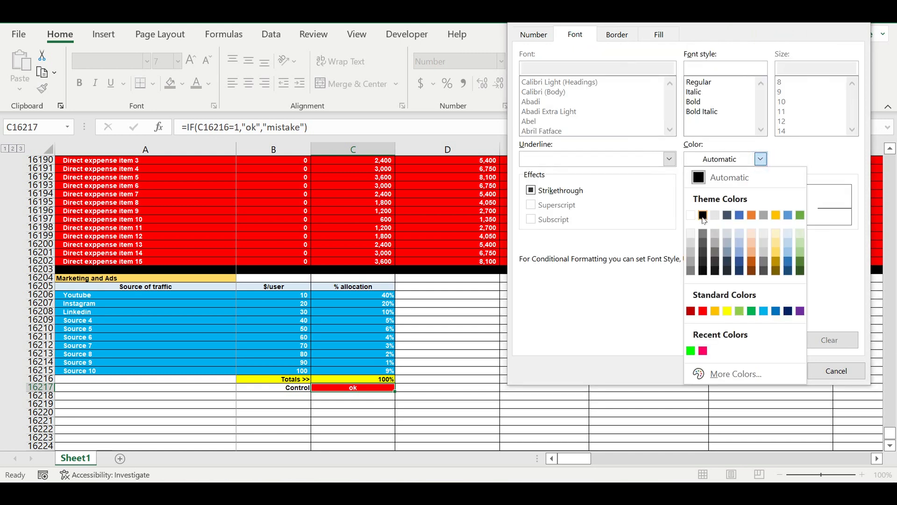
{"action": "left_click", "coordinate": [704, 215]}
{"action": "left_click", "coordinate": [775, 370]}
{"action": "left_click", "coordinate": [776, 244]}
{"action": "left_click", "coordinate": [505, 383]}
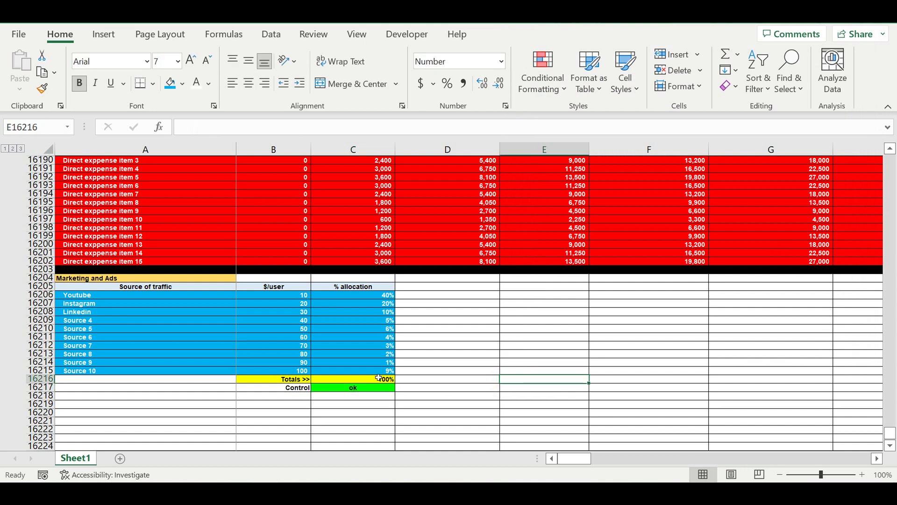
- Test the control cell by setting the Source 10 allocation to 8%, to 10%, and back to 9%
{"action": "left_click", "coordinate": [380, 372]}
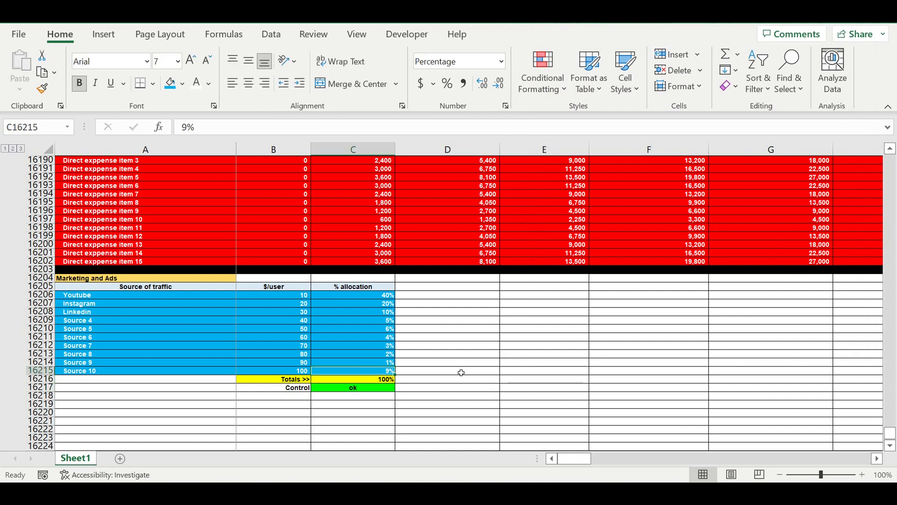
{"action": "type", "text": "8"}
{"action": "key", "text": "Return"}
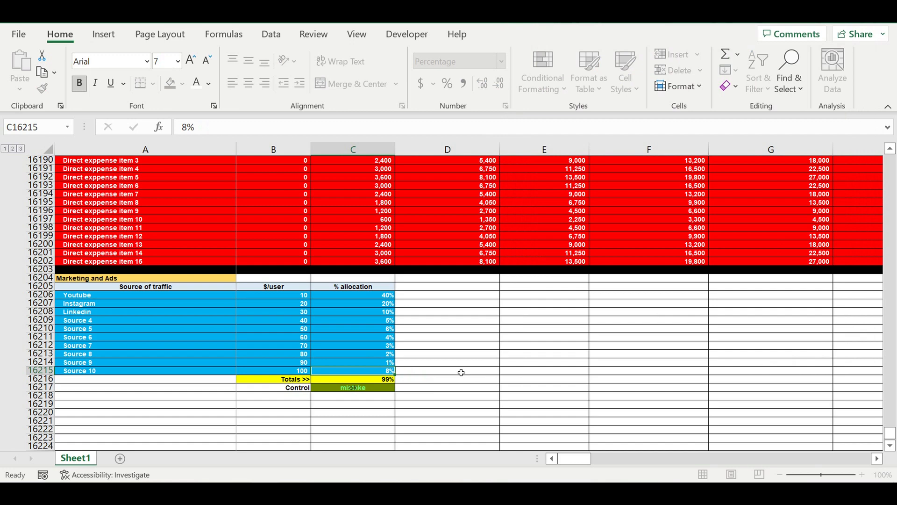
{"action": "key", "text": "Up"}
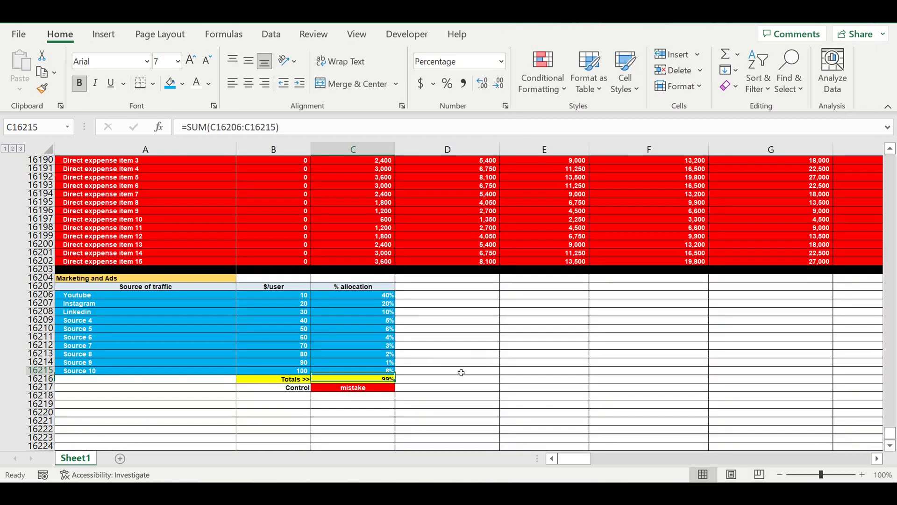
{"action": "type", "text": "10"}
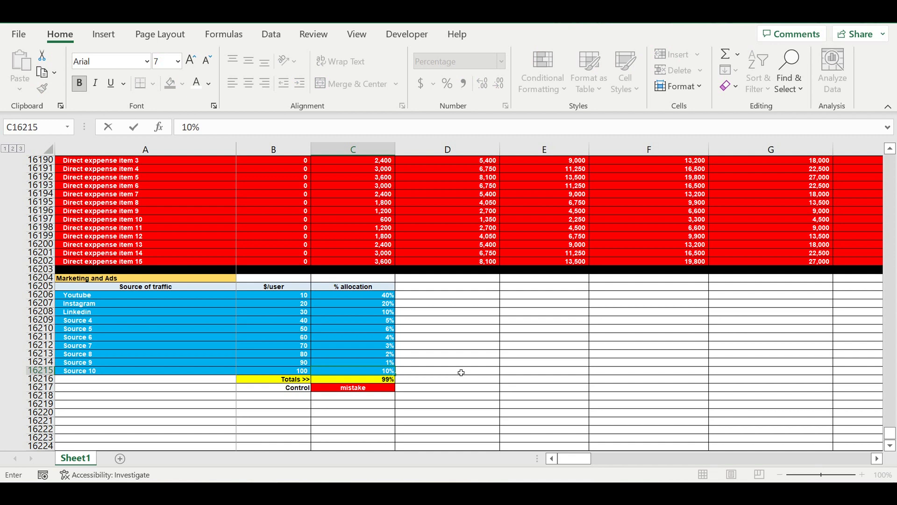
{"action": "key", "text": "Return"}
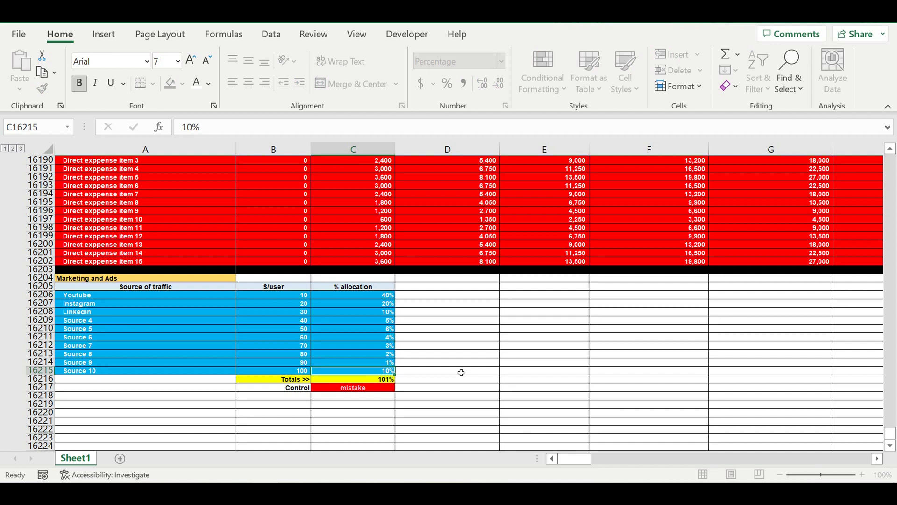
{"action": "key", "text": "Up"}
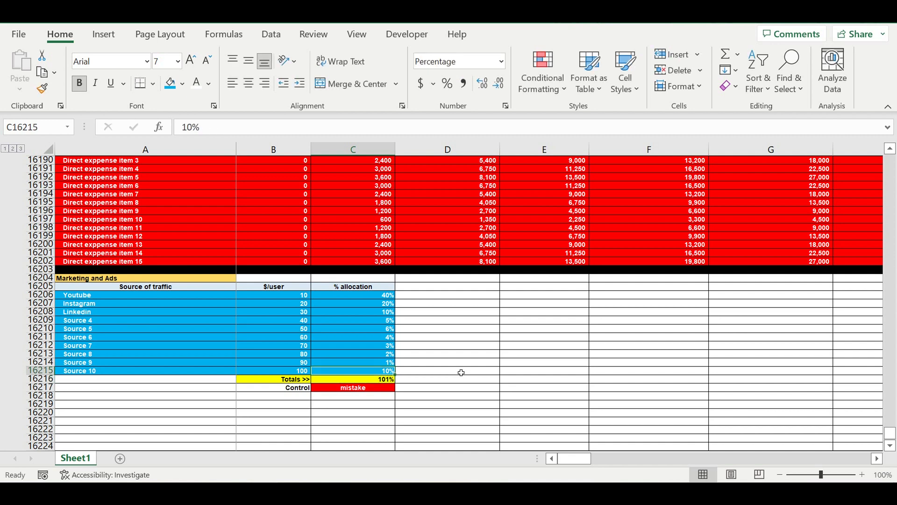
{"action": "type", "text": "9"}
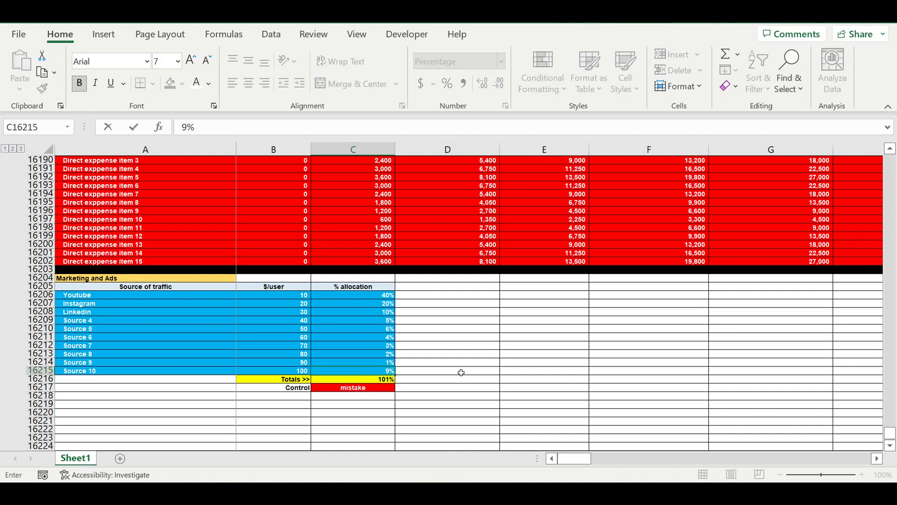
{"action": "key", "text": "Return"}
{"action": "left_click", "coordinate": [467, 377]}
{"action": "left_click", "coordinate": [381, 379]}
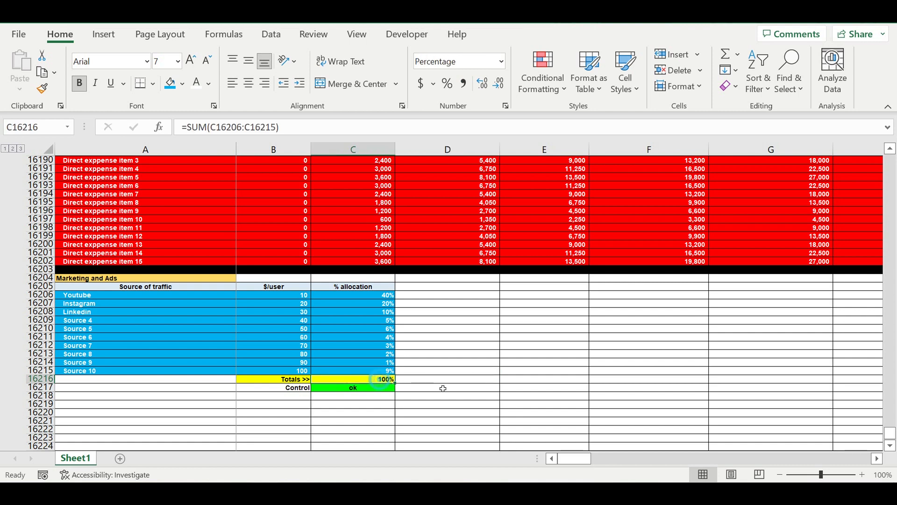
{"action": "left_click", "coordinate": [372, 391]}
- Fill the whole row 16218 below the Marketing and Ads section with black as a separator
{"action": "left_click", "coordinate": [41, 395]}
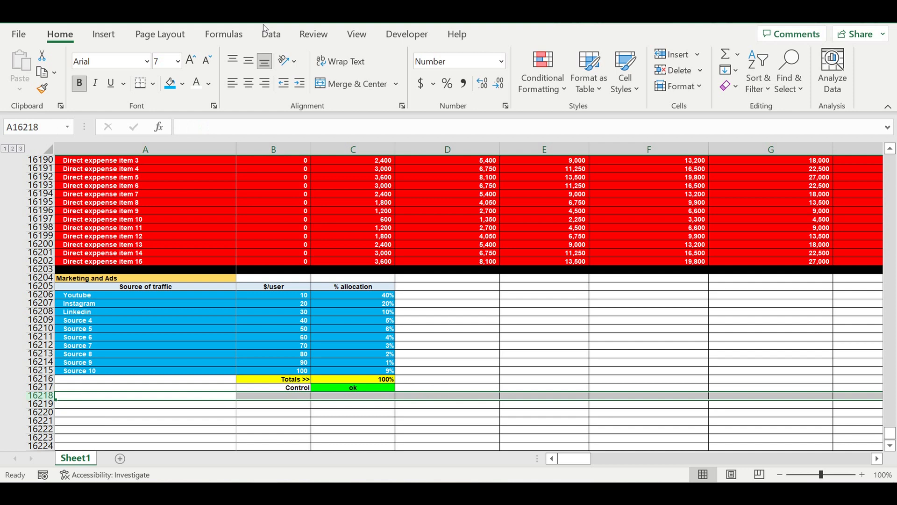
{"action": "left_click", "coordinate": [181, 83]}
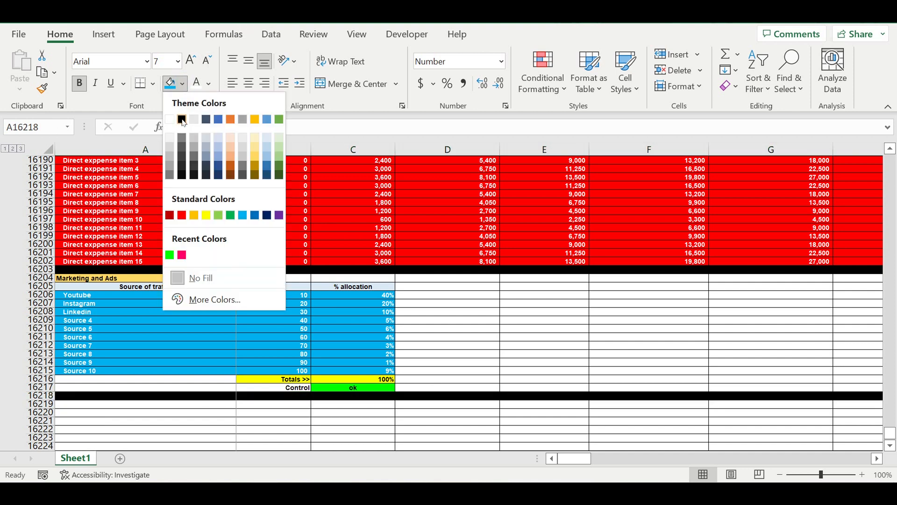
{"action": "left_click", "coordinate": [182, 120]}
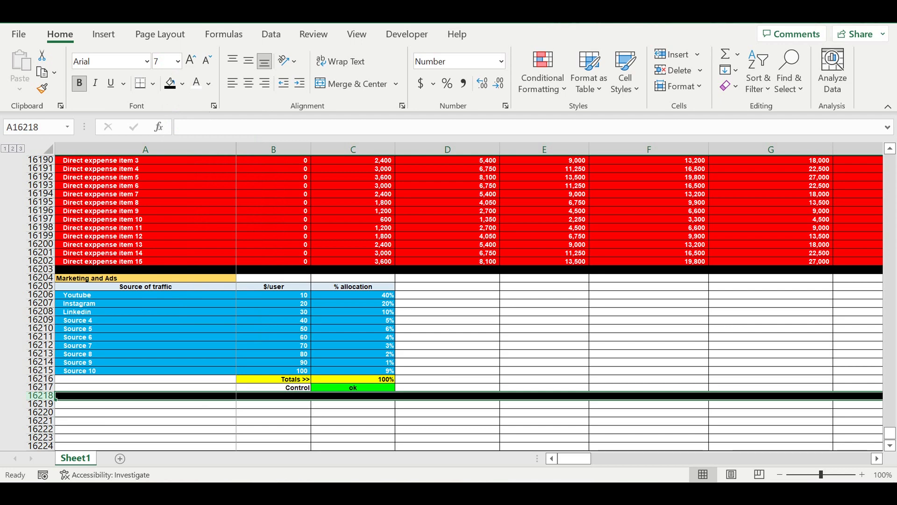
{"action": "left_click", "coordinate": [495, 322]}
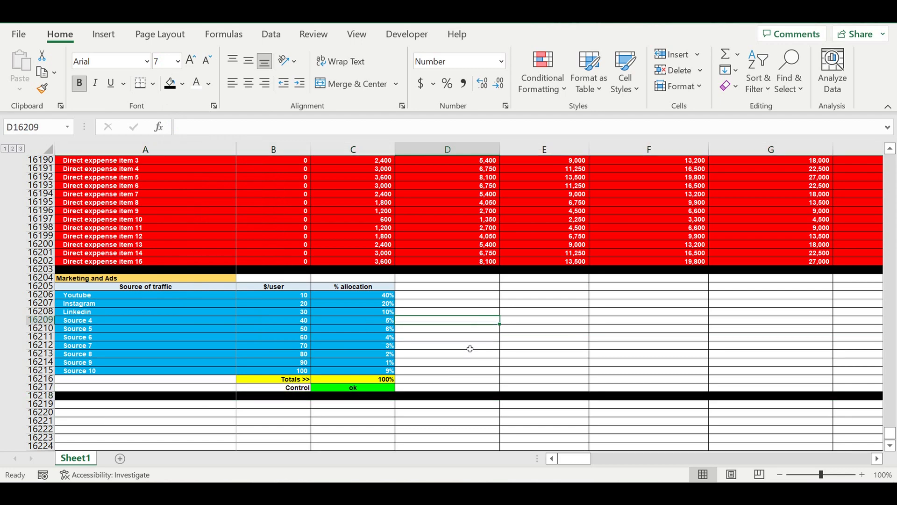
- Review the model's sections from the start and examine the Amount of APP downloads + COEFF column in the Sales funnel
{"action": "scroll", "coordinate": [470, 346], "scroll_direction": "up", "scroll_amount": 7}
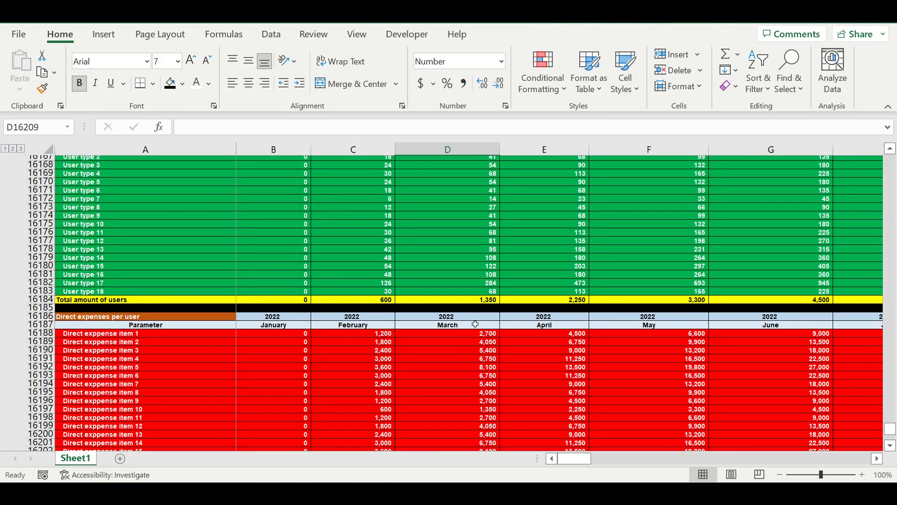
{"action": "scroll", "coordinate": [475, 324], "scroll_direction": "up", "scroll_amount": 9}
{"action": "left_click_drag", "start_coordinate": [890, 426], "coordinate": [896, 65]}
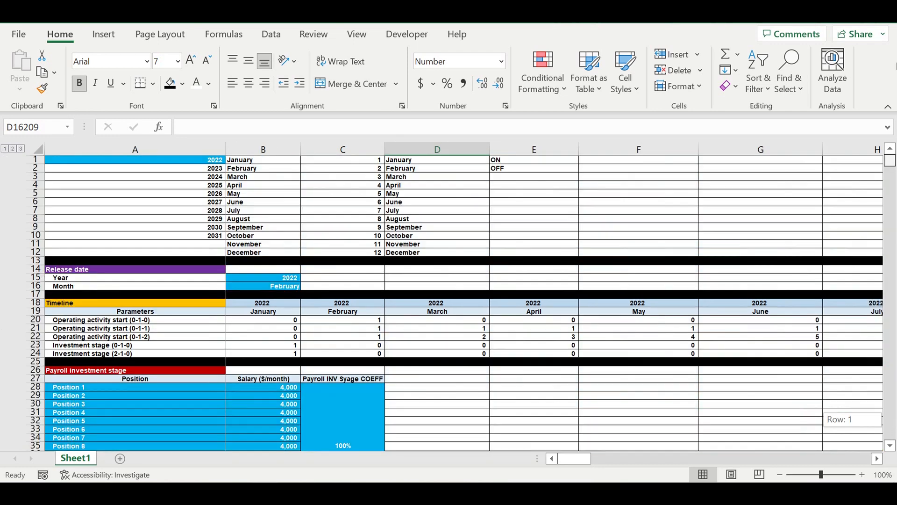
{"action": "scroll", "coordinate": [454, 328], "scroll_direction": "down", "scroll_amount": 16}
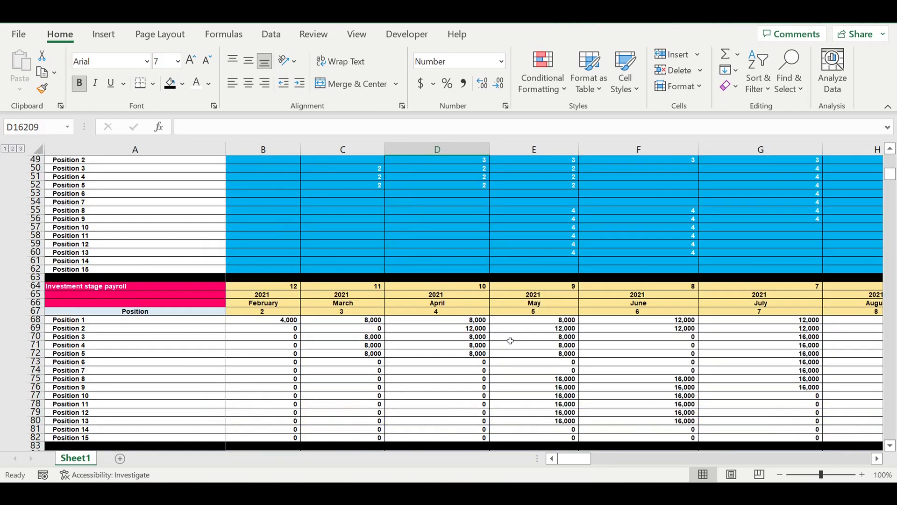
{"action": "scroll", "coordinate": [511, 341], "scroll_direction": "down", "scroll_amount": 20}
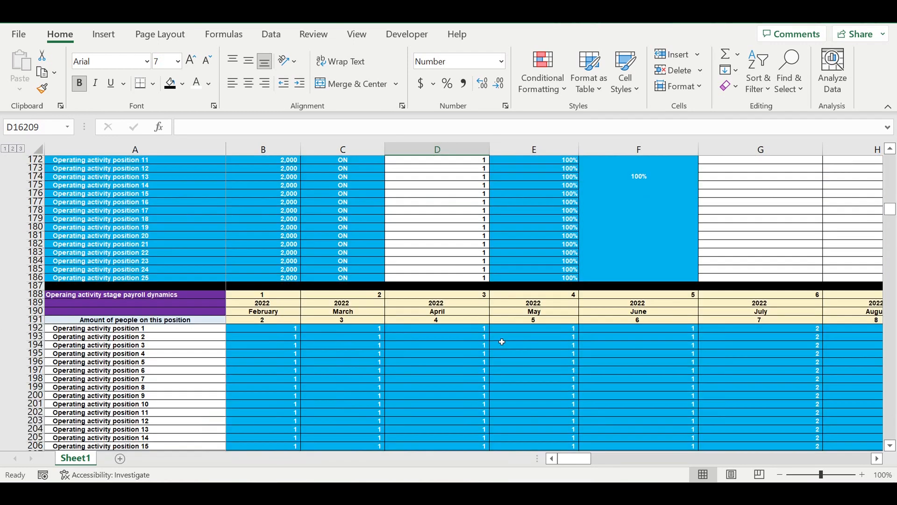
{"action": "scroll", "coordinate": [502, 342], "scroll_direction": "down", "scroll_amount": 20}
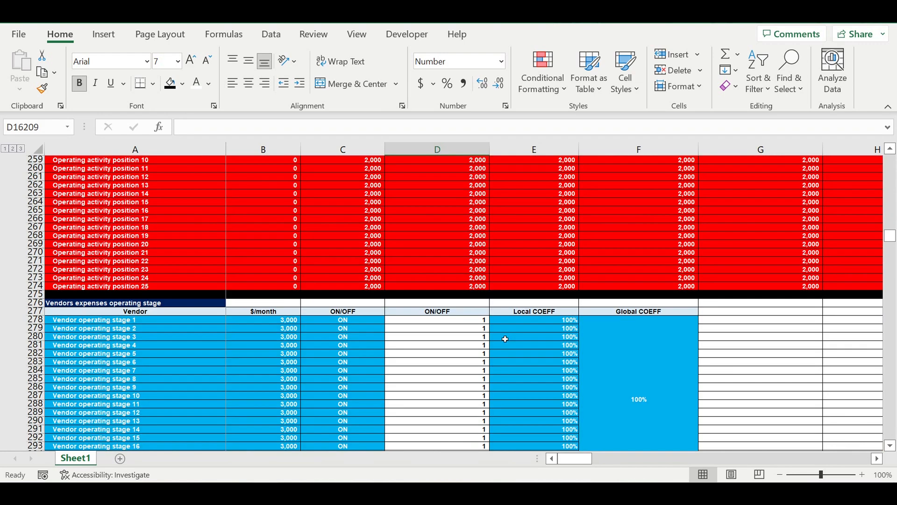
{"action": "scroll", "coordinate": [505, 339], "scroll_direction": "down", "scroll_amount": 20}
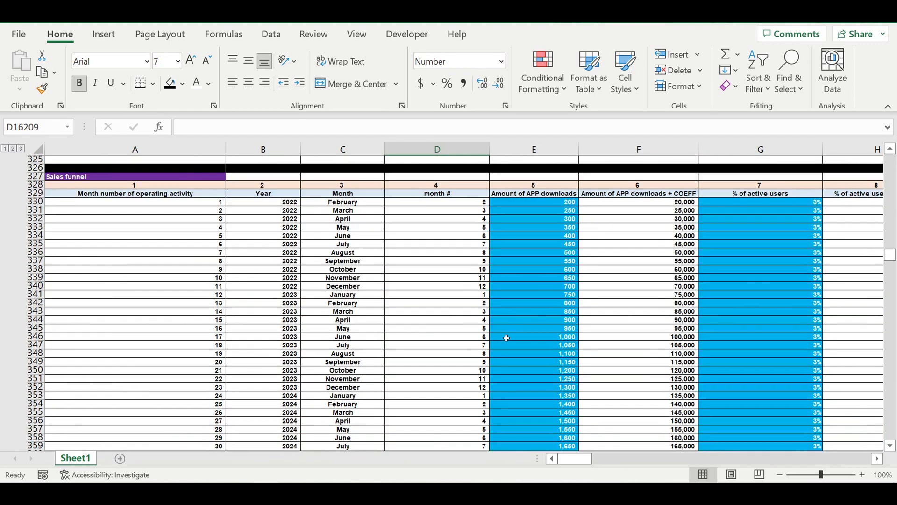
{"action": "scroll", "coordinate": [506, 337], "scroll_direction": "up", "scroll_amount": 4}
{"action": "left_click", "coordinate": [671, 304]}
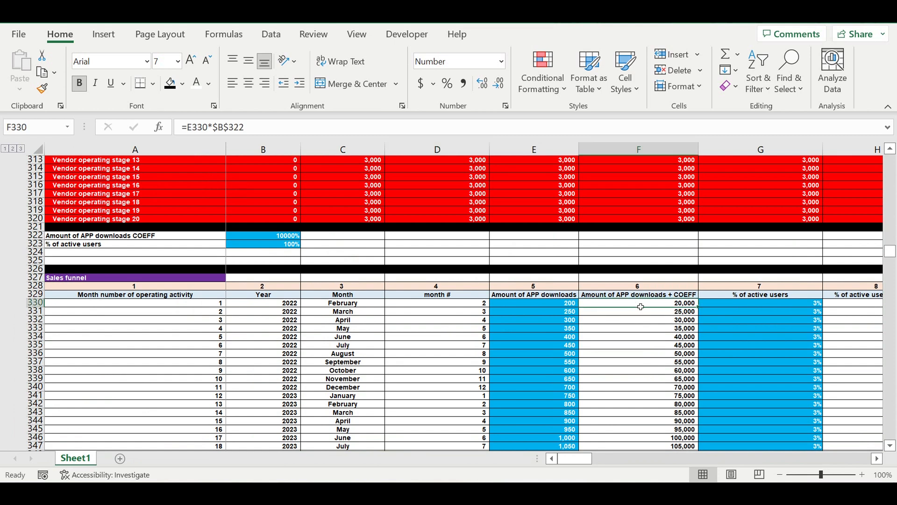
{"action": "left_click_drag", "start_coordinate": [641, 306], "coordinate": [645, 413]}
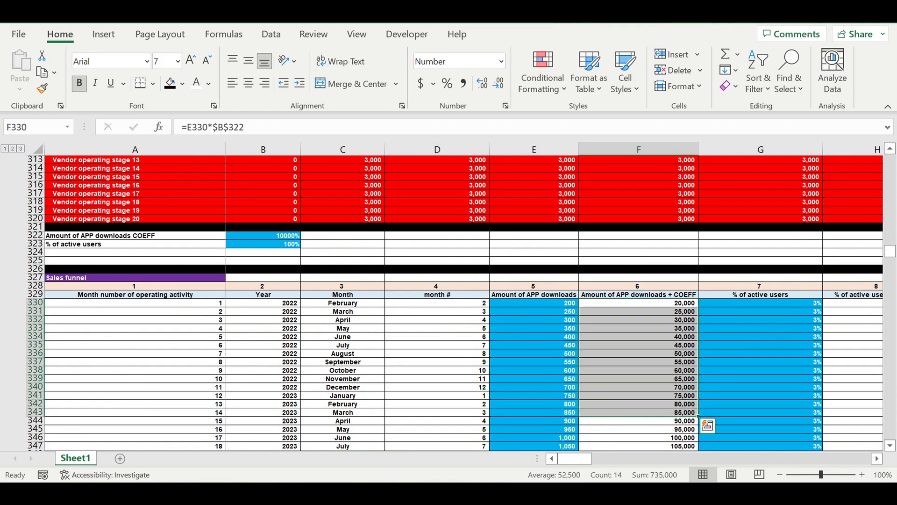
- Copy the "% of active users + COEFF" header from H329 into I329 of the Sales funnel table
{"action": "left_click", "coordinate": [877, 459]}
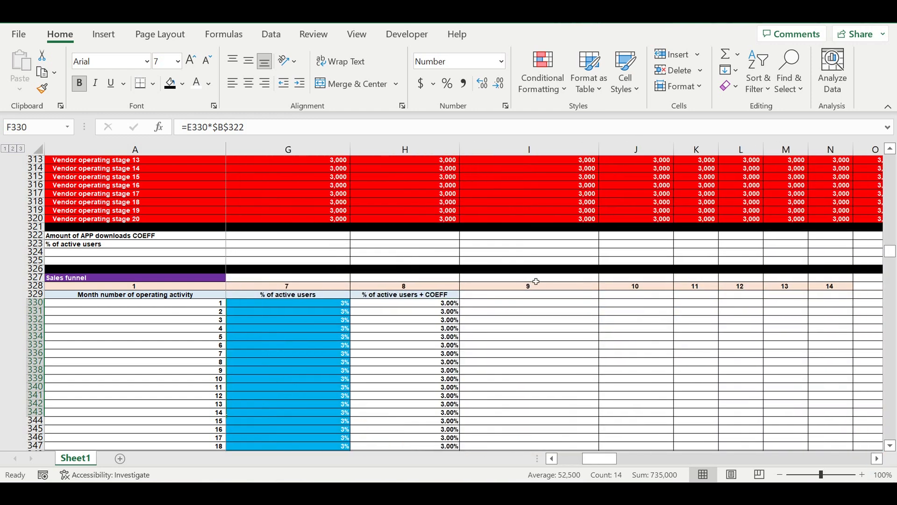
{"action": "left_click", "coordinate": [450, 295]}
{"action": "left_click_drag", "start_coordinate": [464, 302], "coordinate": [580, 311]}
{"action": "left_click", "coordinate": [527, 328]}
{"action": "left_click", "coordinate": [537, 295]}
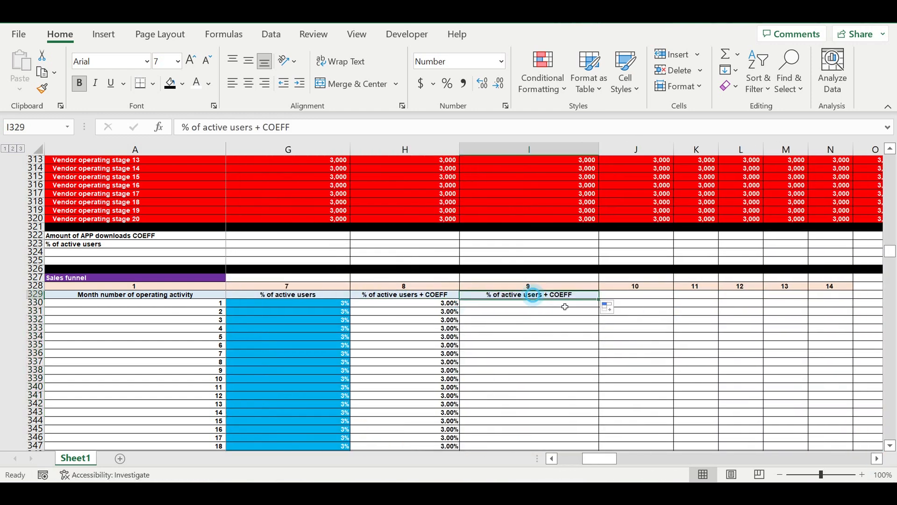
- Replace the copied header in I329 of the Sales funnel table with "Paid traffic"
{"action": "type", "text": "Pai"}
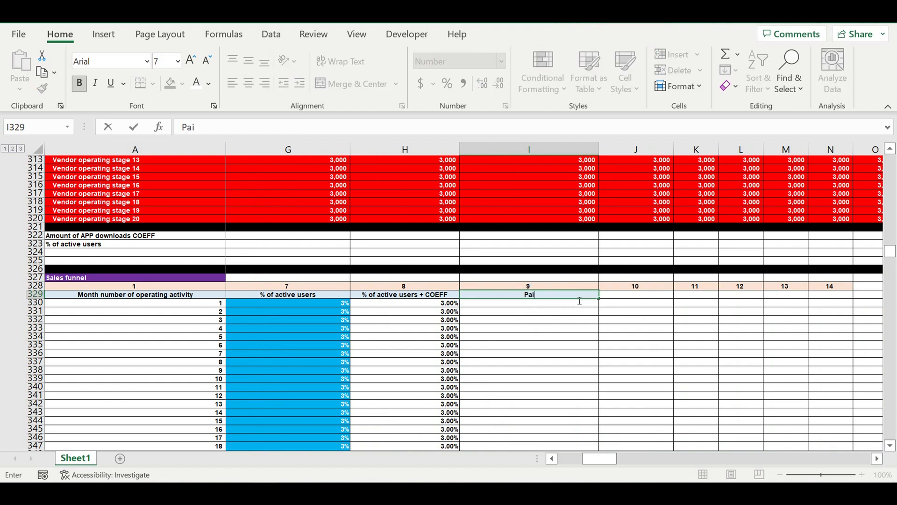
{"action": "type", "text": "d traffic"}
{"action": "key", "text": "Return"}
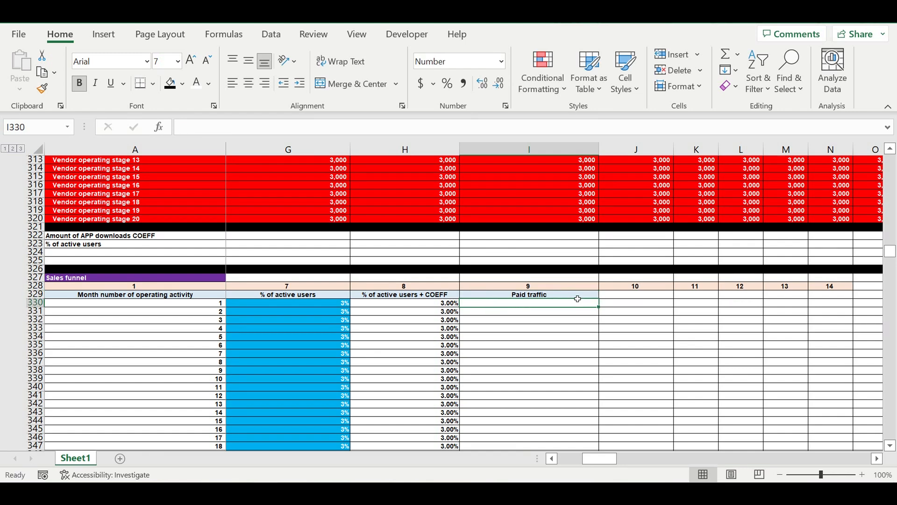
- Format I330 as a percentage with a light blue fill and enter 100%
{"action": "left_click", "coordinate": [447, 83]}
{"action": "left_click", "coordinate": [182, 83]}
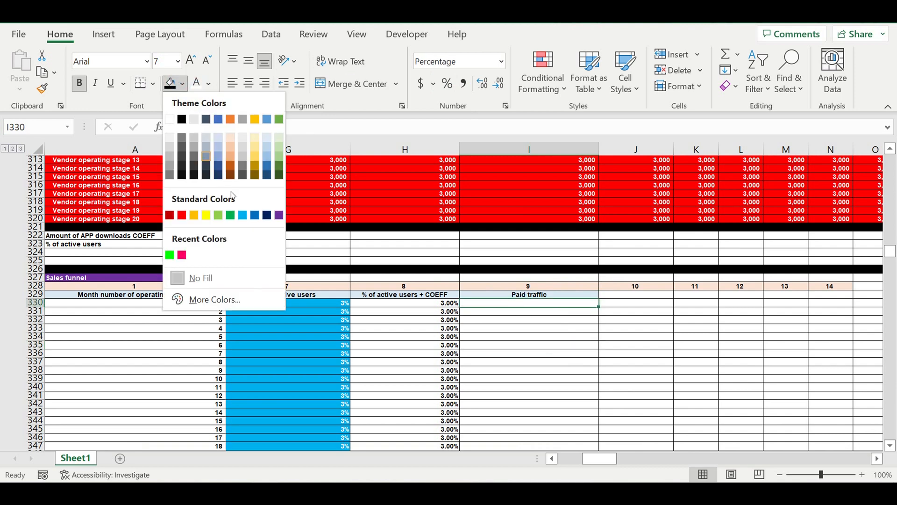
{"action": "left_click", "coordinate": [249, 220]}
{"action": "type", "text": "1"}
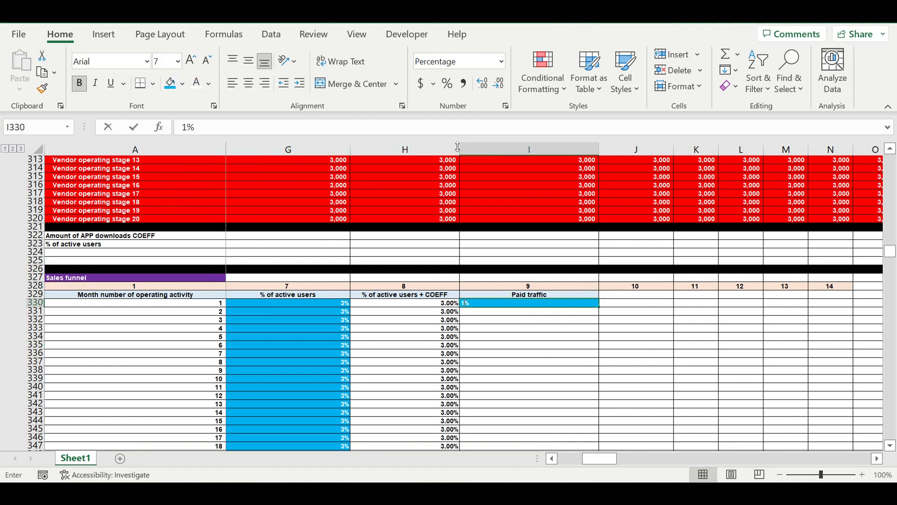
{"action": "type", "text": "00"}
{"action": "left_click", "coordinate": [565, 371]}
- Fill the 100% paid traffic value from I330 down to I348
{"action": "left_click", "coordinate": [554, 303]}
{"action": "left_click_drag", "start_coordinate": [602, 310], "coordinate": [567, 259]}
{"action": "scroll", "coordinate": [602, 280], "scroll_direction": "up", "scroll_amount": 5}
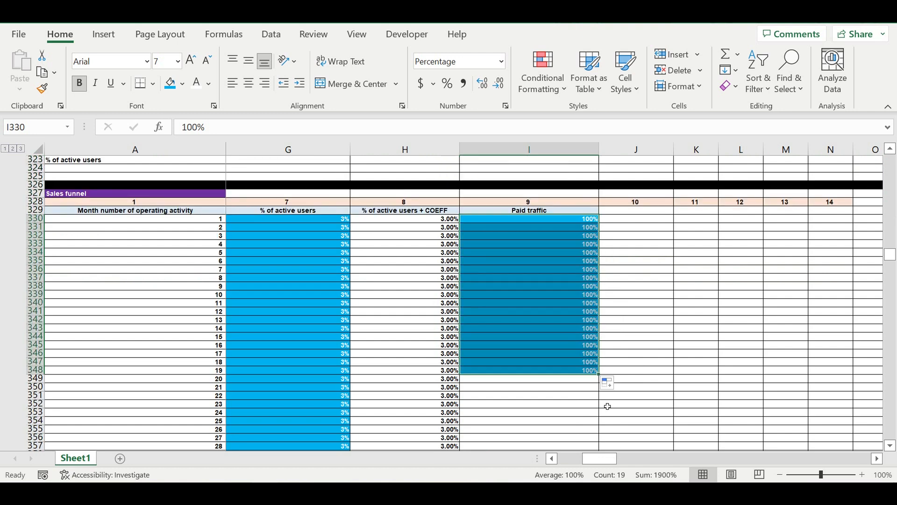
- Set the paid traffic share in I348 to 70% and fill it down to I376
{"action": "left_click", "coordinate": [579, 370]}
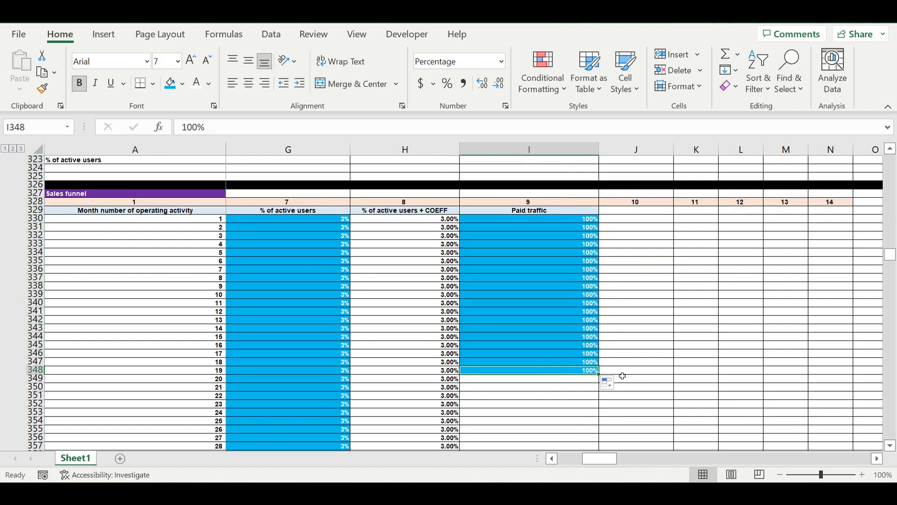
{"action": "type", "text": "70"}
{"action": "key", "text": "Return"}
{"action": "left_click", "coordinate": [574, 371]}
{"action": "left_click_drag", "start_coordinate": [599, 374], "coordinate": [590, 347]}
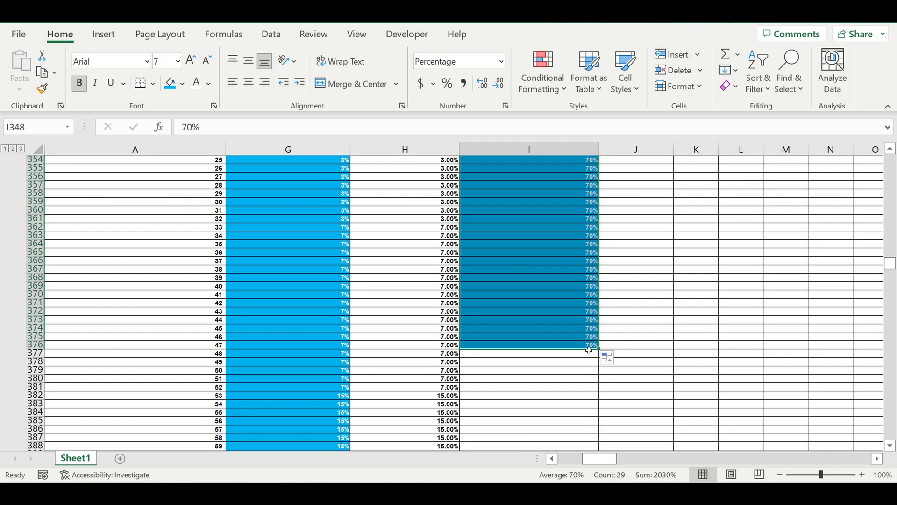
- Set the paid traffic share in I376 to 30% and fill it down to I393
{"action": "left_click", "coordinate": [587, 344]}
{"action": "type", "text": "30"}
{"action": "key", "text": "Return"}
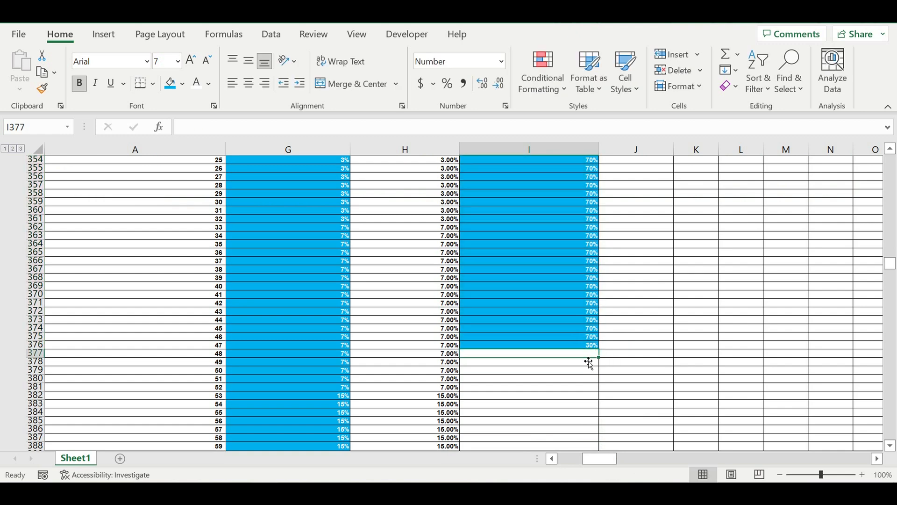
{"action": "left_click", "coordinate": [580, 344]}
{"action": "left_click_drag", "start_coordinate": [599, 349], "coordinate": [578, 416]}
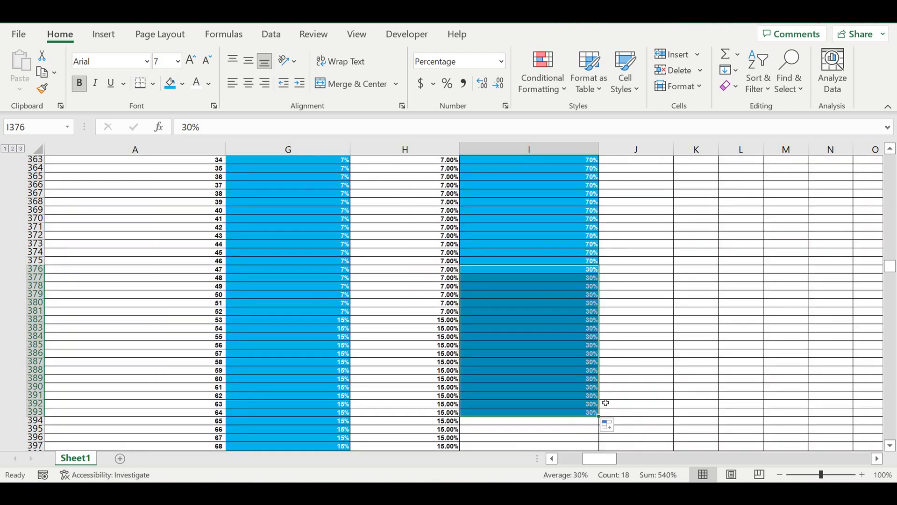
- Set the paid traffic share in I393 to 15% and fill it down to I423
{"action": "left_click", "coordinate": [582, 414]}
{"action": "type", "text": "15"}
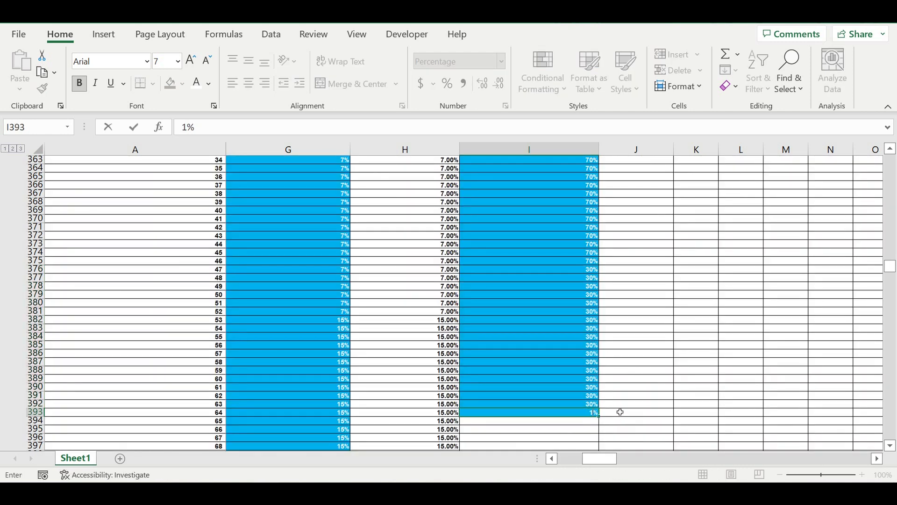
{"action": "key", "text": "Return"}
{"action": "scroll", "coordinate": [635, 371], "scroll_direction": "down", "scroll_amount": 5}
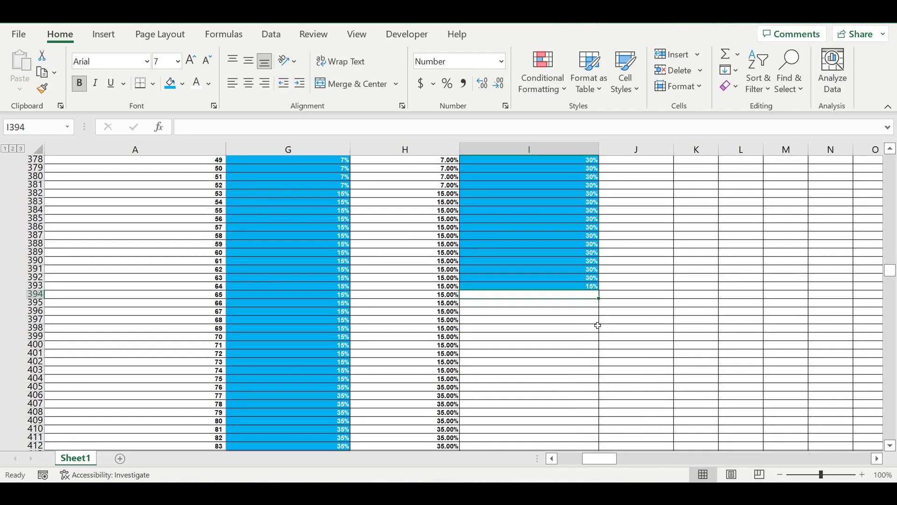
{"action": "left_click", "coordinate": [579, 287]}
{"action": "left_click_drag", "start_coordinate": [601, 294], "coordinate": [593, 390]}
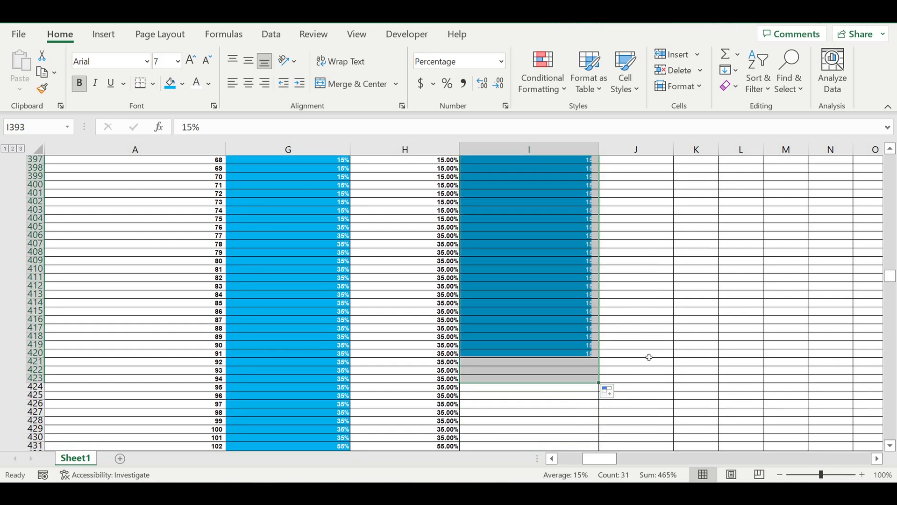
- Set the paid traffic share in I423 to 5% and fill it down to I439
{"action": "scroll", "coordinate": [643, 352], "scroll_direction": "down", "scroll_amount": 3}
{"action": "left_click", "coordinate": [578, 304]}
{"action": "type", "text": "5"}
{"action": "left_click", "coordinate": [578, 304]}
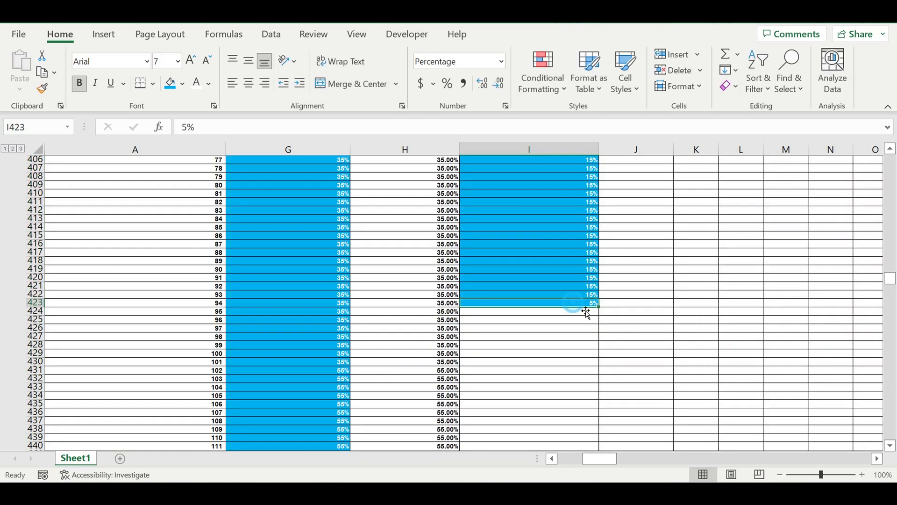
{"action": "left_click_drag", "start_coordinate": [598, 308], "coordinate": [581, 374]}
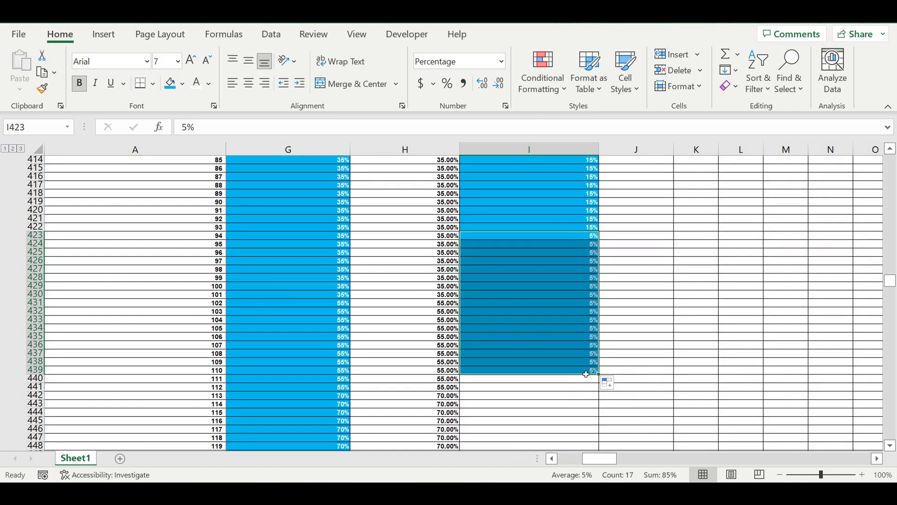
- Set the paid traffic share in I439 to 2% and fill it down to I449, the table's last month
{"action": "left_click", "coordinate": [578, 370]}
{"action": "type", "text": "2"}
{"action": "left_click", "coordinate": [583, 373]}
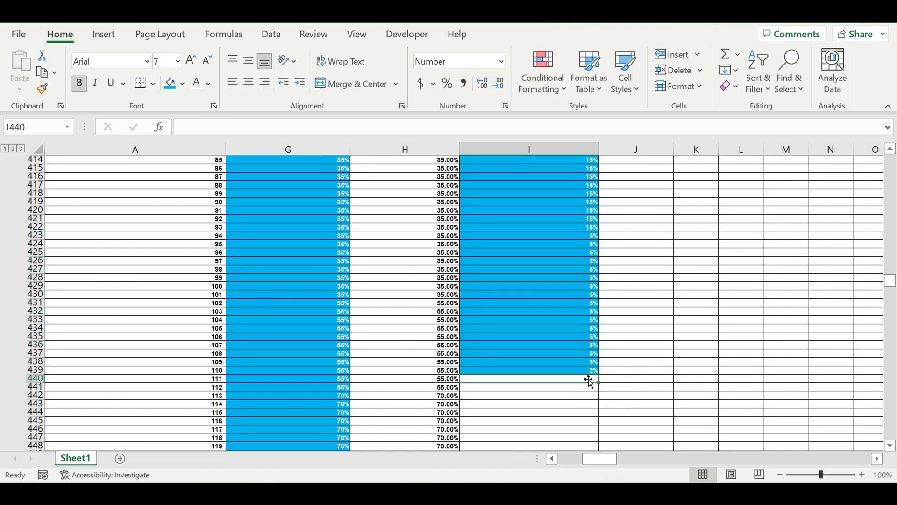
{"action": "left_click_drag", "start_coordinate": [598, 375], "coordinate": [600, 434]}
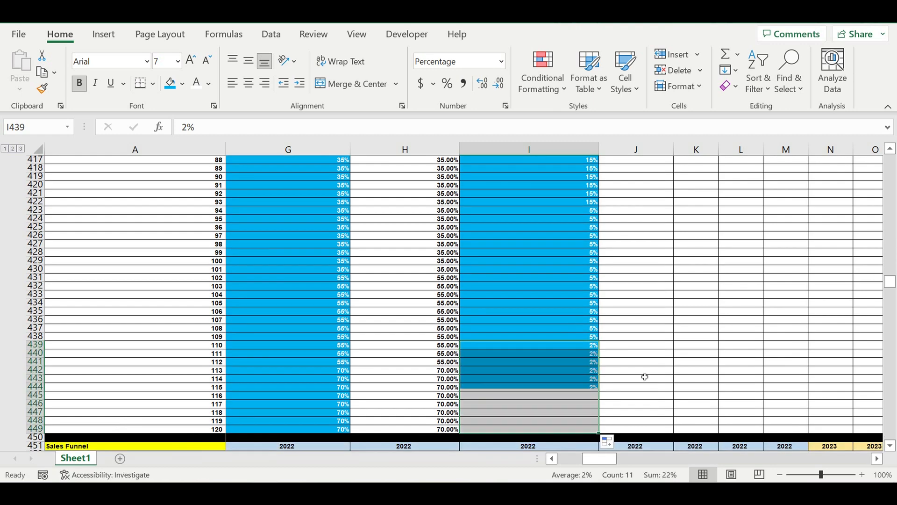
- Extend the column header in I329 to read "Paid traffic (%)"
{"action": "scroll", "coordinate": [696, 288], "scroll_direction": "up", "scroll_amount": 5}
{"action": "scroll", "coordinate": [696, 288], "scroll_direction": "up", "scroll_amount": 9}
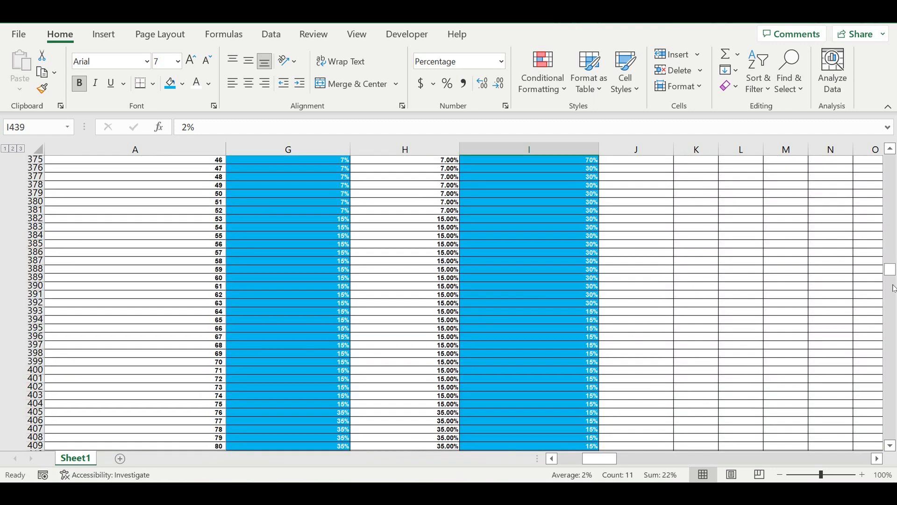
{"action": "scroll", "coordinate": [738, 275], "scroll_direction": "up", "scroll_amount": 20}
{"action": "scroll", "coordinate": [738, 275], "scroll_direction": "down", "scroll_amount": 4}
{"action": "left_click", "coordinate": [567, 346]}
{"action": "left_click", "coordinate": [559, 327]}
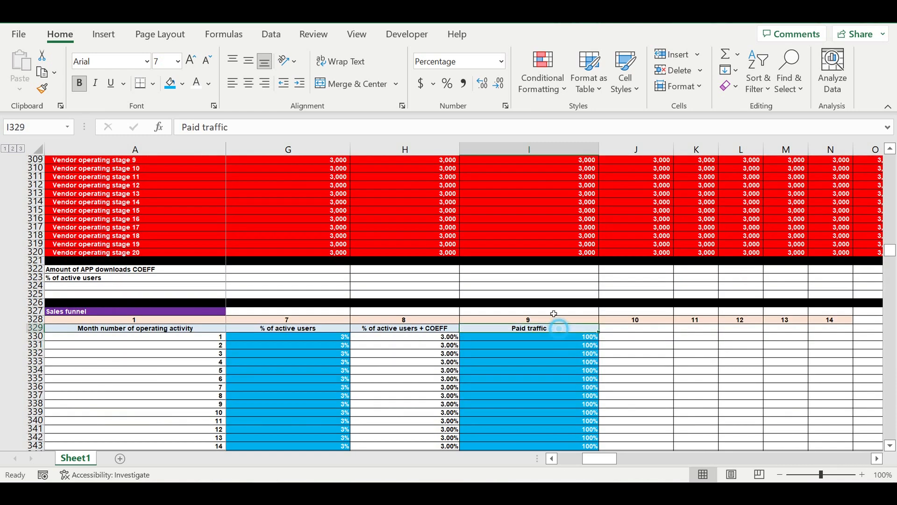
{"action": "left_click", "coordinate": [260, 127]}
{"action": "type", "text": "("}
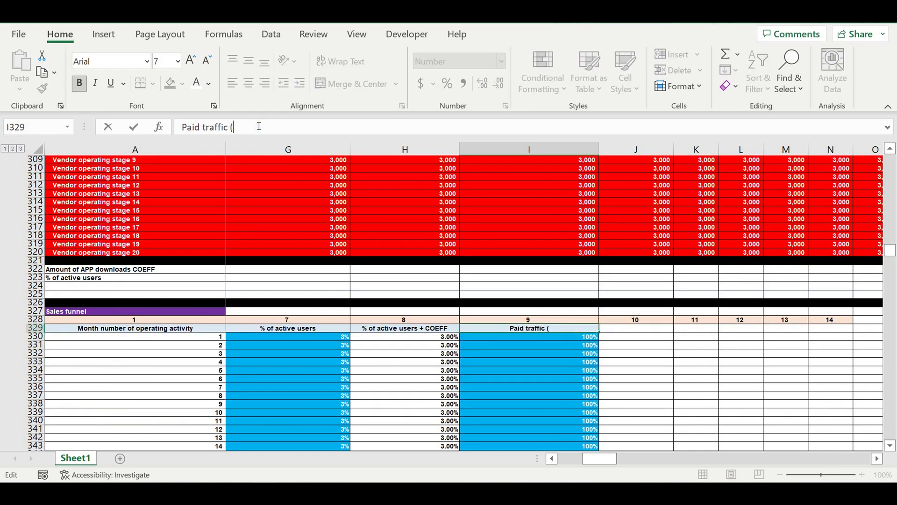
{"action": "type", "text": "%)"}
{"action": "key", "text": "Return"}
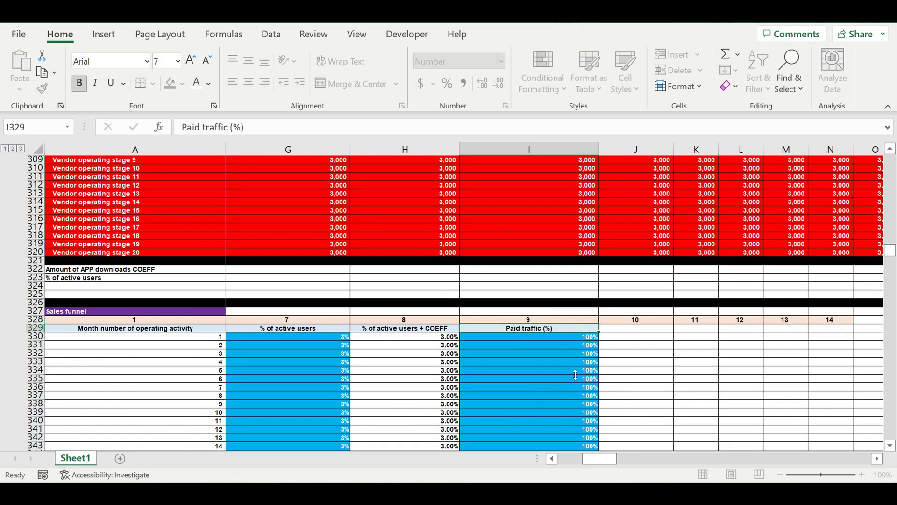
- Copy the I329 header into J329 and change it to "Paid traffic (users)"
{"action": "key", "text": "Up"}
{"action": "left_click_drag", "start_coordinate": [601, 337], "coordinate": [659, 335]}
{"action": "left_click", "coordinate": [644, 355]}
{"action": "left_click", "coordinate": [648, 331]}
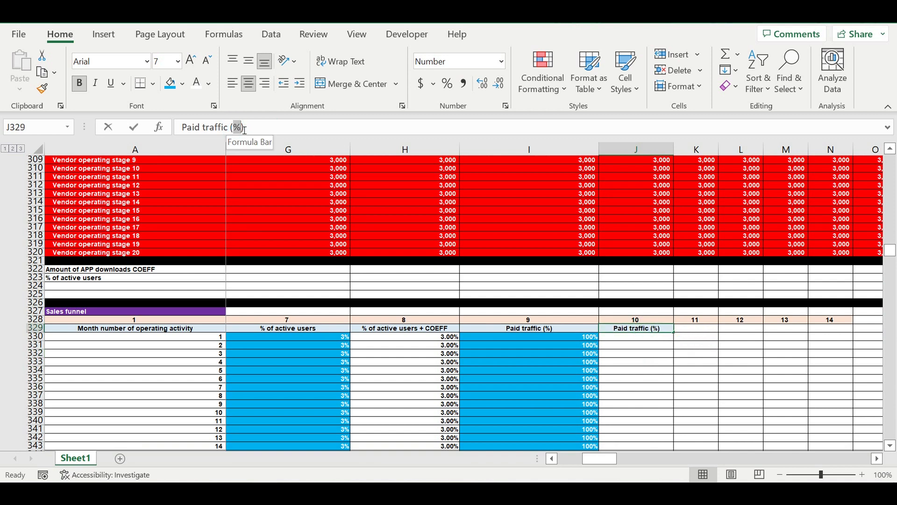
{"action": "left_click_drag", "start_coordinate": [244, 129], "coordinate": [243, 129]}
{"action": "type", "text": "users"}
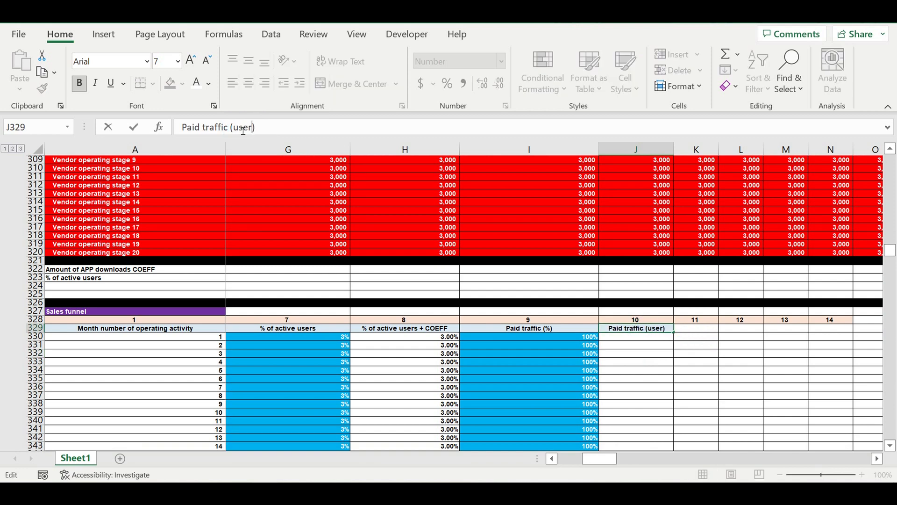
{"action": "key", "text": "Return"}
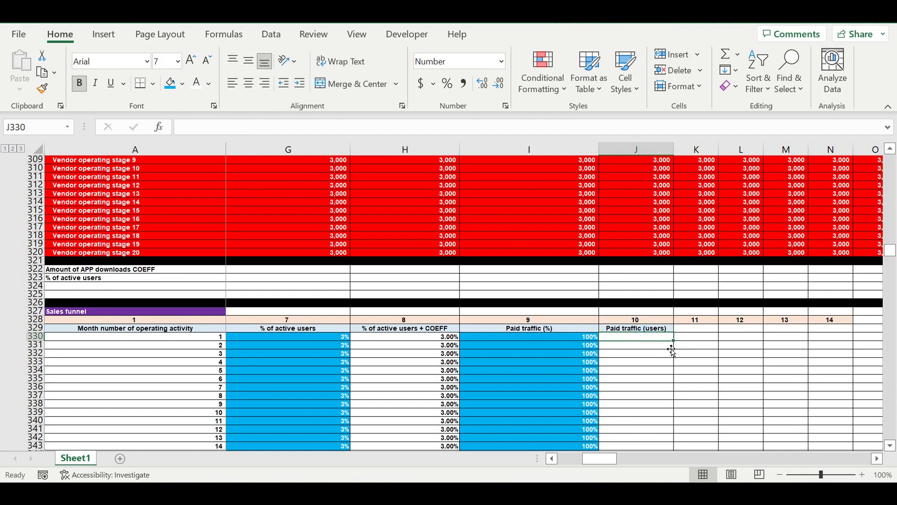
- Enter the formula =F330*I330 in J330 to multiply APP downloads + COEFF by the paid traffic percentage
{"action": "type", "text": "="}
{"action": "double_click", "coordinate": [551, 458]}
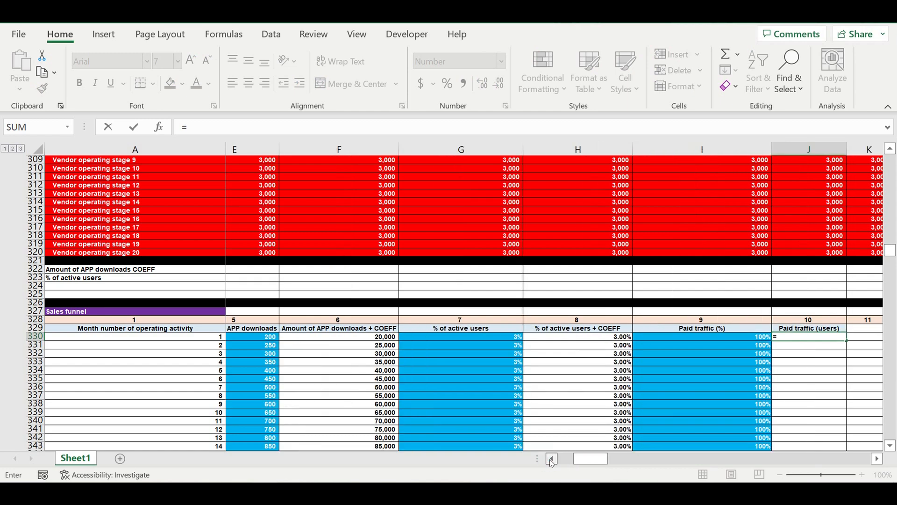
{"action": "left_click", "coordinate": [551, 458]}
{"action": "left_click", "coordinate": [551, 459]}
{"action": "left_click", "coordinate": [551, 458]}
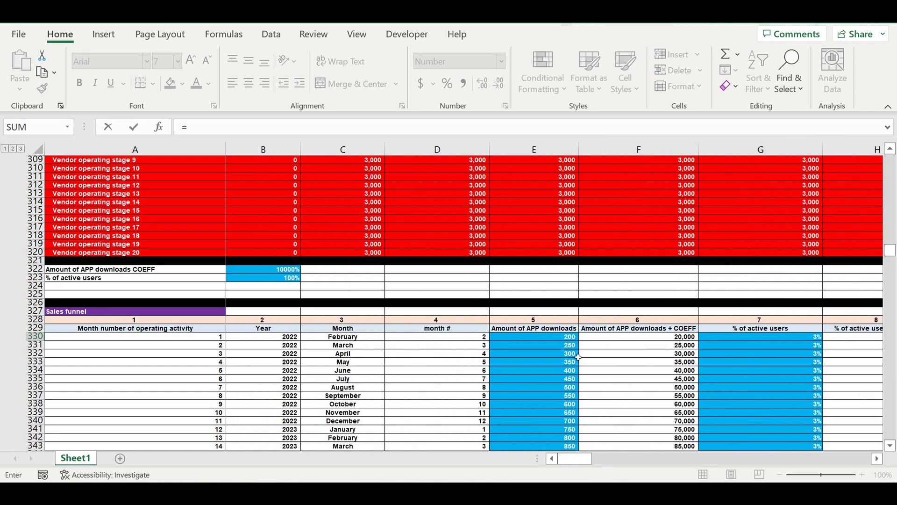
{"action": "left_click", "coordinate": [666, 340]}
{"action": "type", "text": "*"}
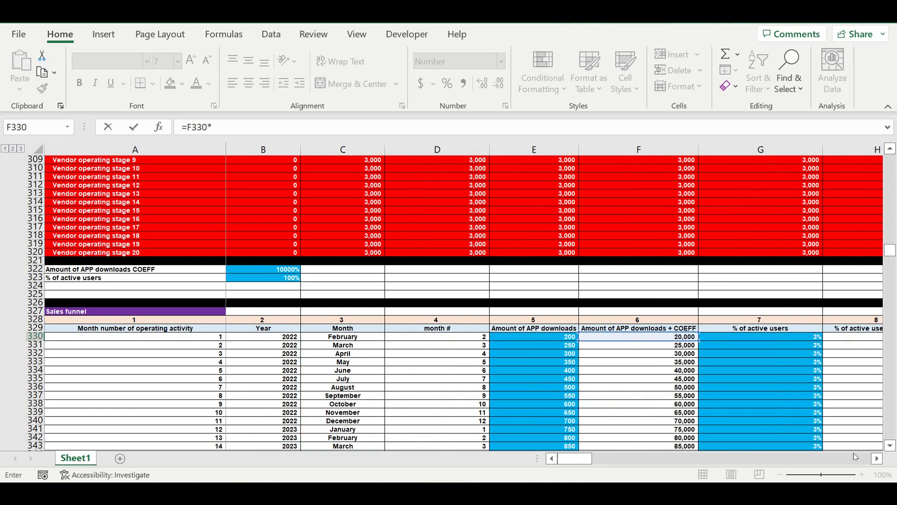
{"action": "left_click", "coordinate": [877, 459]}
{"action": "left_click", "coordinate": [877, 458]}
{"action": "left_click", "coordinate": [877, 458]}
{"action": "left_click", "coordinate": [878, 459]}
{"action": "left_click", "coordinate": [877, 459]}
{"action": "left_click", "coordinate": [877, 458]}
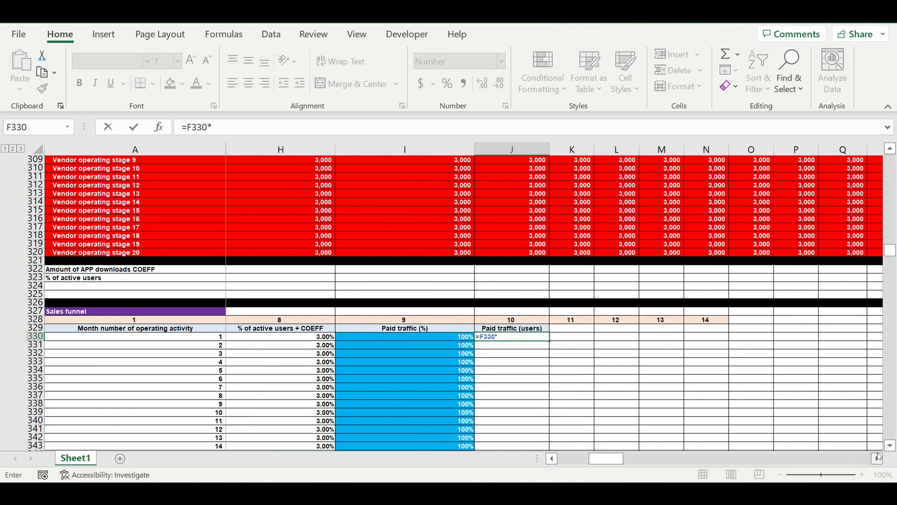
{"action": "left_click", "coordinate": [459, 338]}
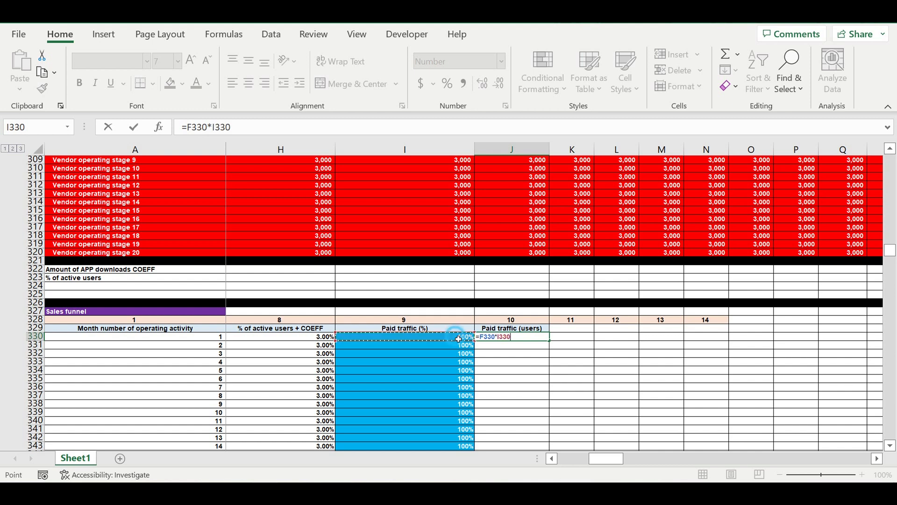
{"action": "key", "text": "Return"}
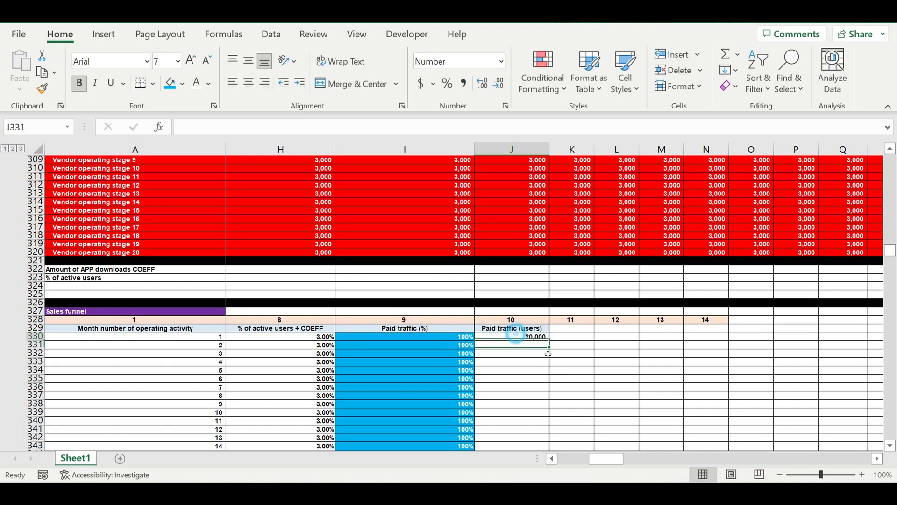
- Fill the paid traffic users formula from J330 down to J449
{"action": "left_click", "coordinate": [518, 337]}
{"action": "left_click_drag", "start_coordinate": [555, 345], "coordinate": [539, 432]}
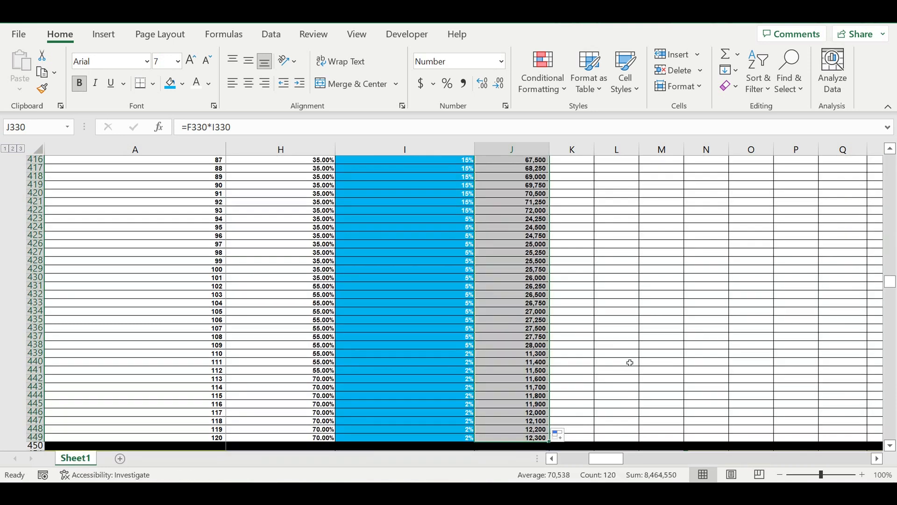
{"action": "left_click", "coordinate": [630, 362]}
- Examine the Paid traffic (users) values of the early months against the operating month numbers and the vendor expenses section above
{"action": "scroll", "coordinate": [607, 322], "scroll_direction": "up", "scroll_amount": 14}
{"action": "scroll", "coordinate": [607, 310], "scroll_direction": "up", "scroll_amount": 19}
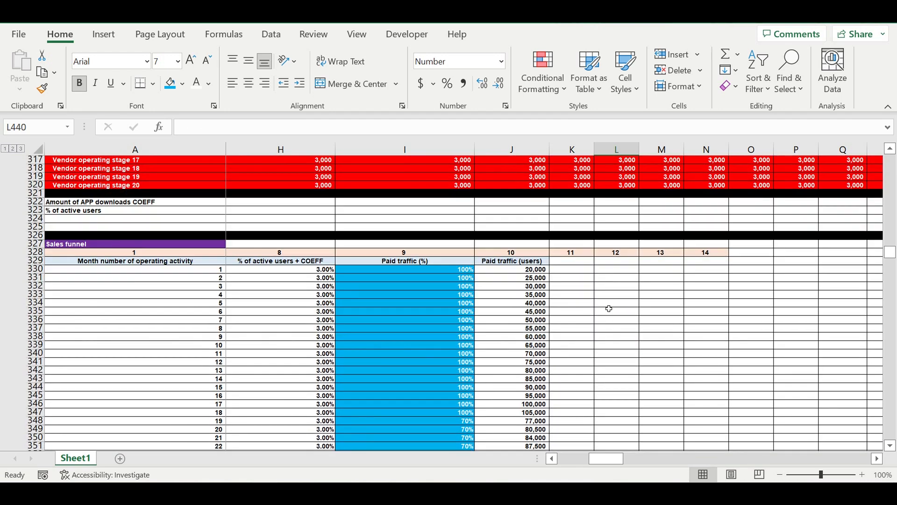
{"action": "left_click_drag", "start_coordinate": [528, 270], "coordinate": [532, 420]}
{"action": "scroll", "coordinate": [573, 323], "scroll_direction": "up", "scroll_amount": 4}
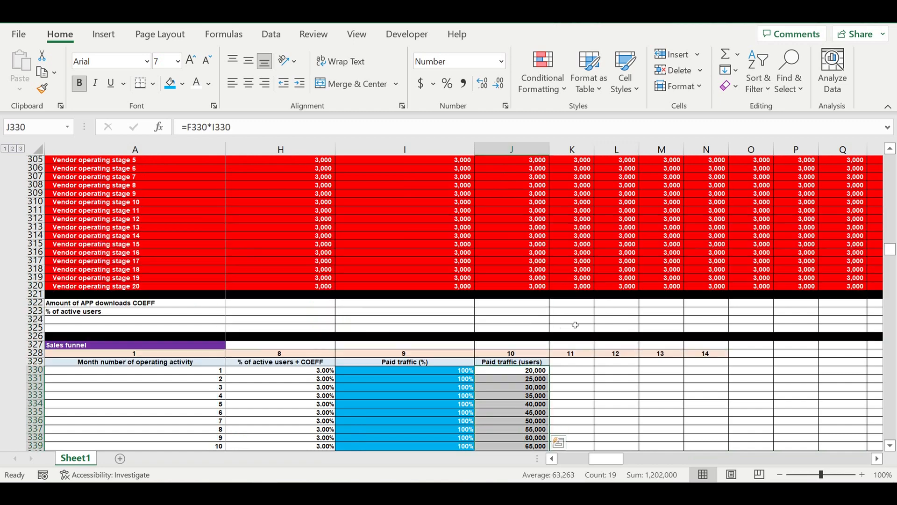
{"action": "scroll", "coordinate": [575, 325], "scroll_direction": "up", "scroll_amount": 11}
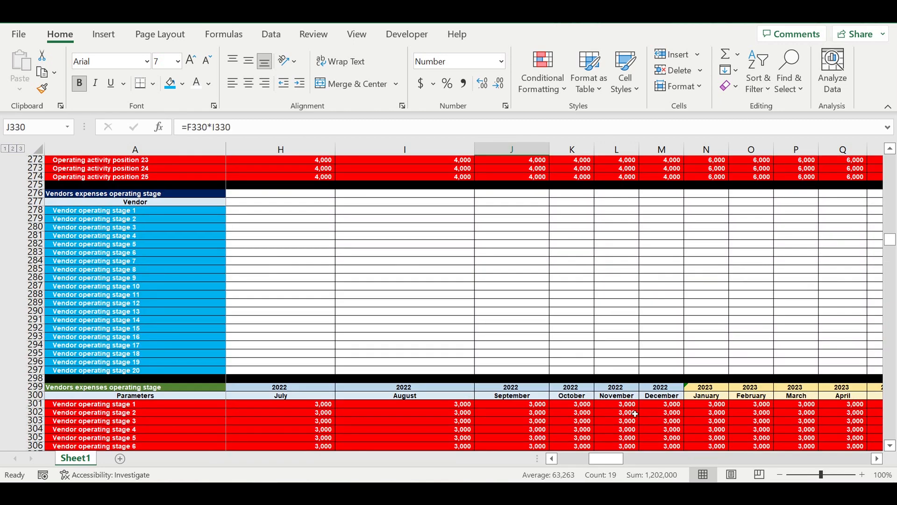
{"action": "scroll", "coordinate": [635, 414], "scroll_direction": "down", "scroll_amount": 16}
{"action": "left_click_drag", "start_coordinate": [208, 247], "coordinate": [199, 445]}
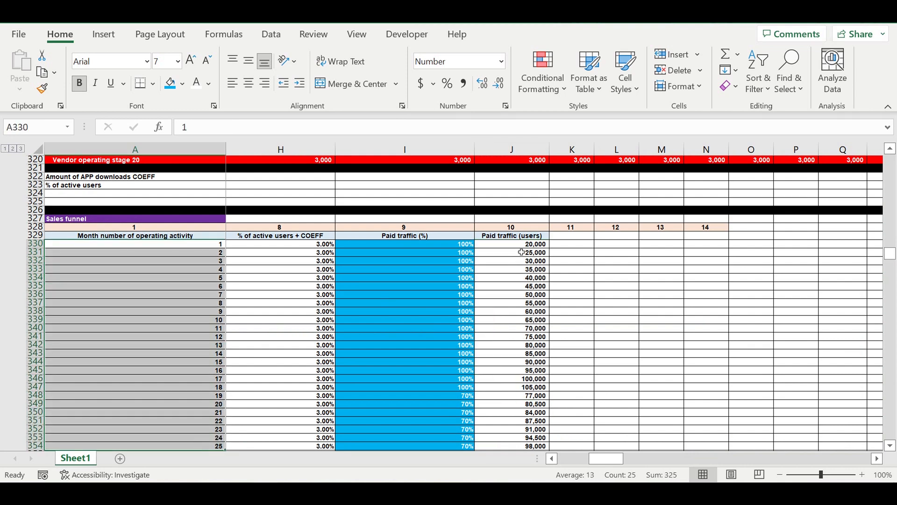
{"action": "left_click_drag", "start_coordinate": [529, 246], "coordinate": [541, 405]}
{"action": "left_click_drag", "start_coordinate": [201, 244], "coordinate": [211, 405]}
{"action": "scroll", "coordinate": [243, 292], "scroll_direction": "up", "scroll_amount": 5}
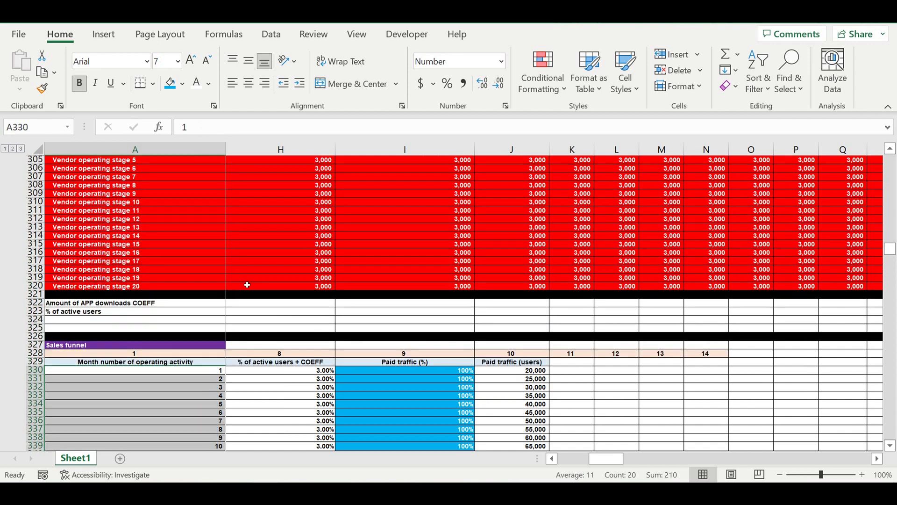
- Examine the monthly numbering in the Timeline section's Operating activity start (0-1-2) row across 2022 and 2023
{"action": "scroll", "coordinate": [248, 288], "scroll_direction": "up", "scroll_amount": 6}
{"action": "left_click_drag", "start_coordinate": [606, 459], "coordinate": [481, 465]}
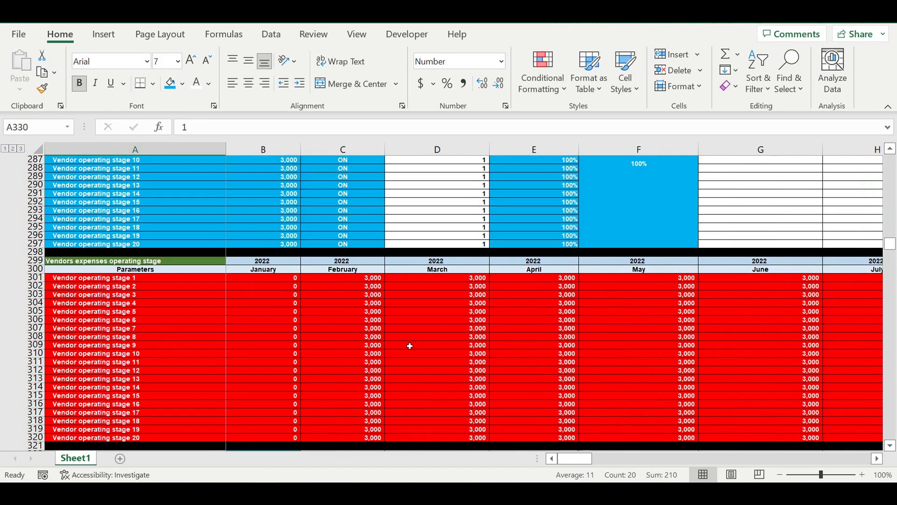
{"action": "scroll", "coordinate": [430, 326], "scroll_direction": "up", "scroll_amount": 20}
{"action": "scroll", "coordinate": [429, 325], "scroll_direction": "up", "scroll_amount": 20}
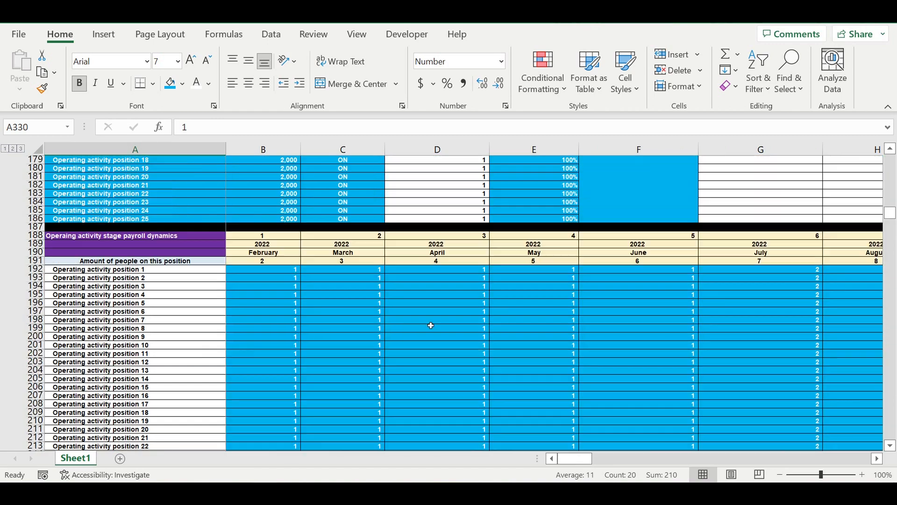
{"action": "scroll", "coordinate": [431, 326], "scroll_direction": "up", "scroll_amount": 20}
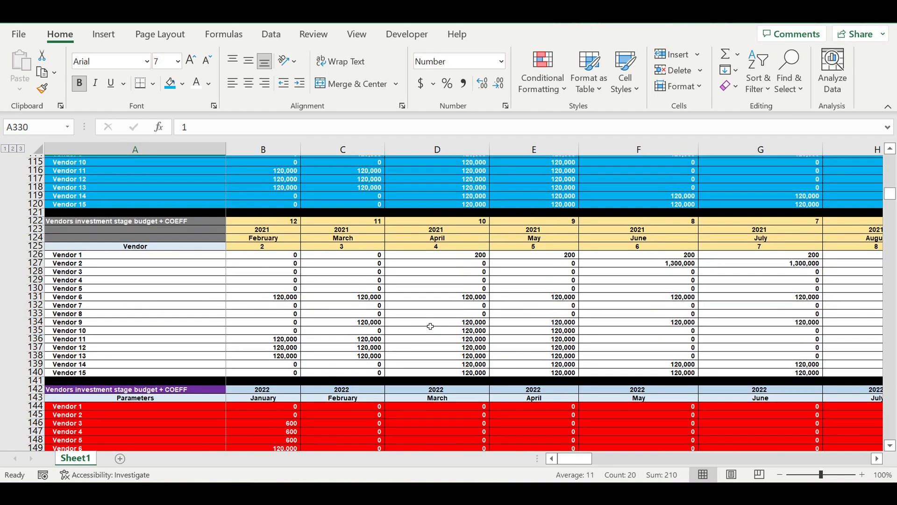
{"action": "scroll", "coordinate": [426, 323], "scroll_direction": "up", "scroll_amount": 20}
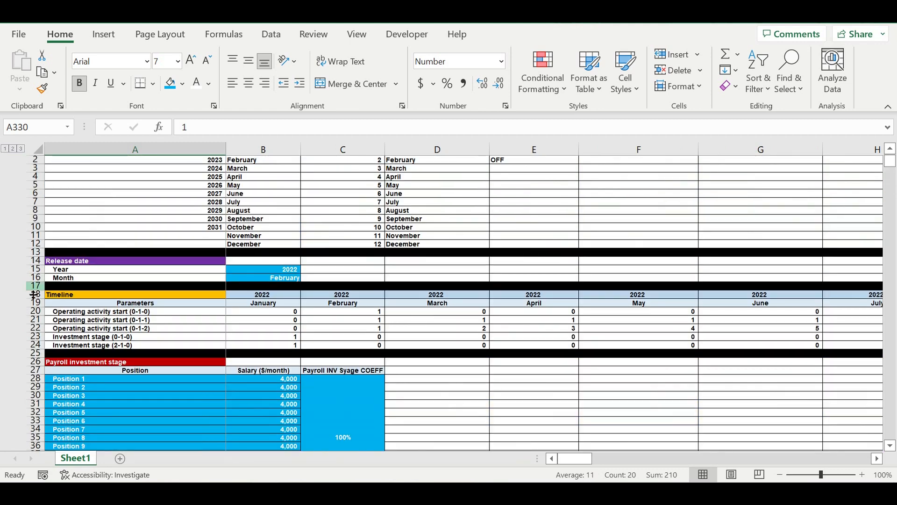
{"action": "left_click_drag", "start_coordinate": [35, 294], "coordinate": [42, 354]}
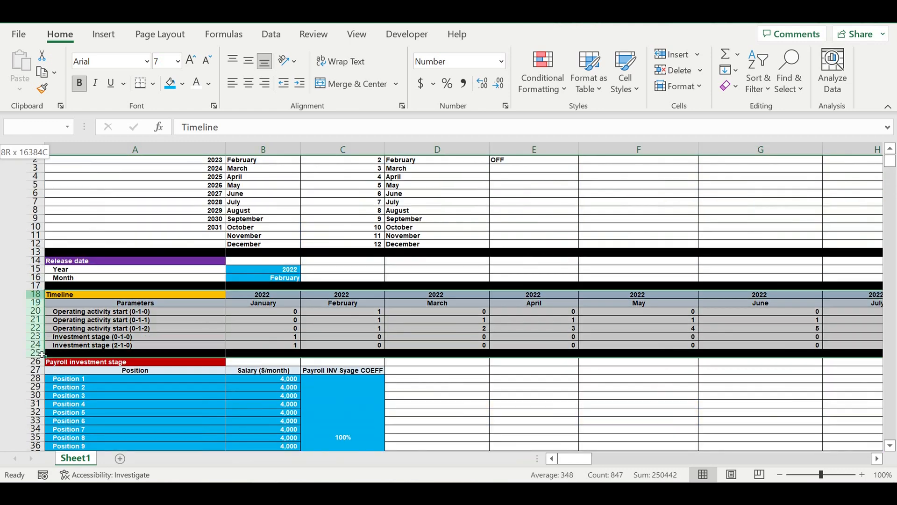
{"action": "left_click", "coordinate": [38, 328]}
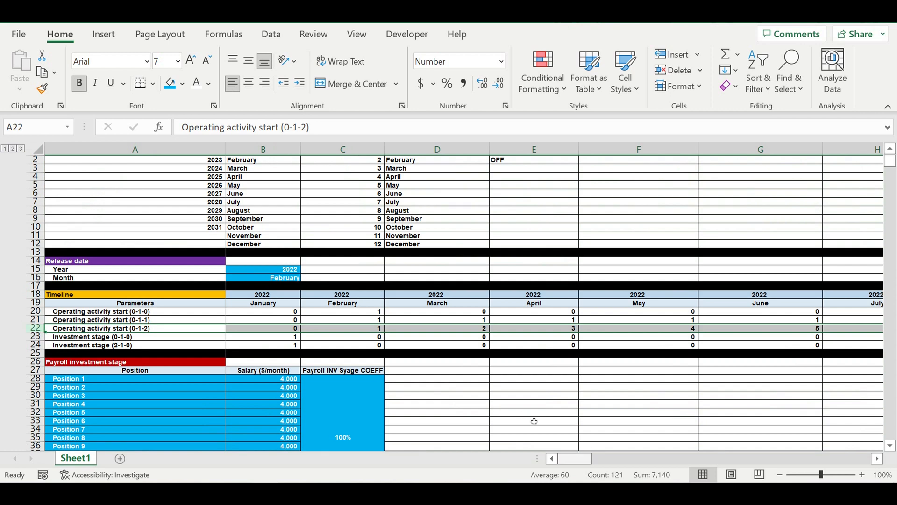
{"action": "left_click_drag", "start_coordinate": [376, 329], "coordinate": [830, 332]}
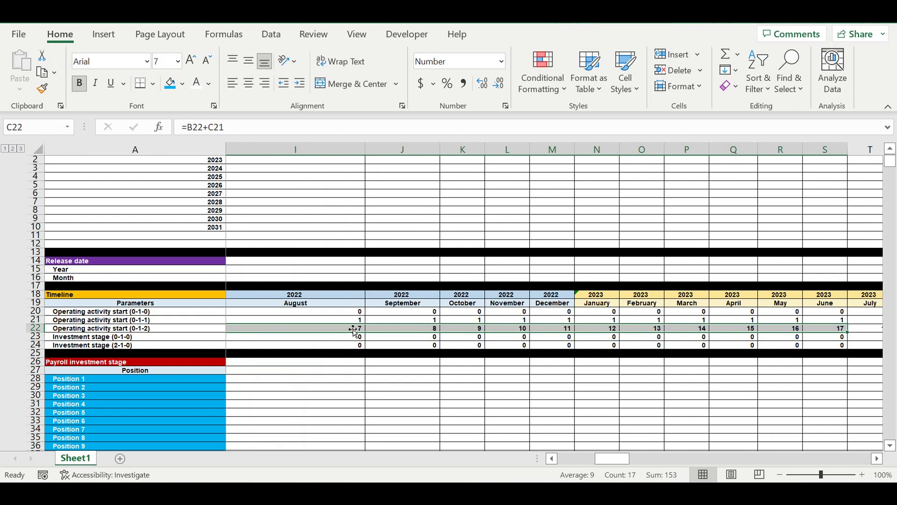
{"action": "left_click", "coordinate": [351, 331]}
{"action": "left_click", "coordinate": [394, 335]}
{"action": "left_click", "coordinate": [452, 335]}
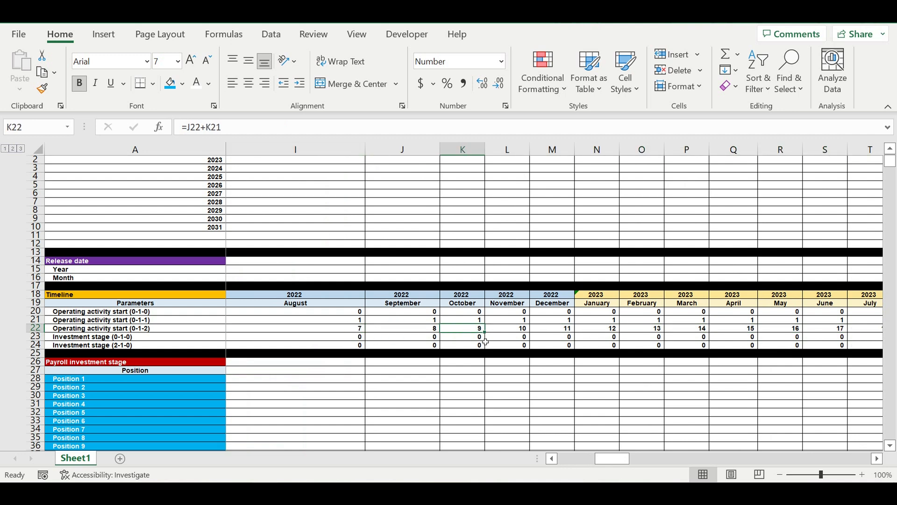
{"action": "left_click_drag", "start_coordinate": [612, 459], "coordinate": [516, 451]}
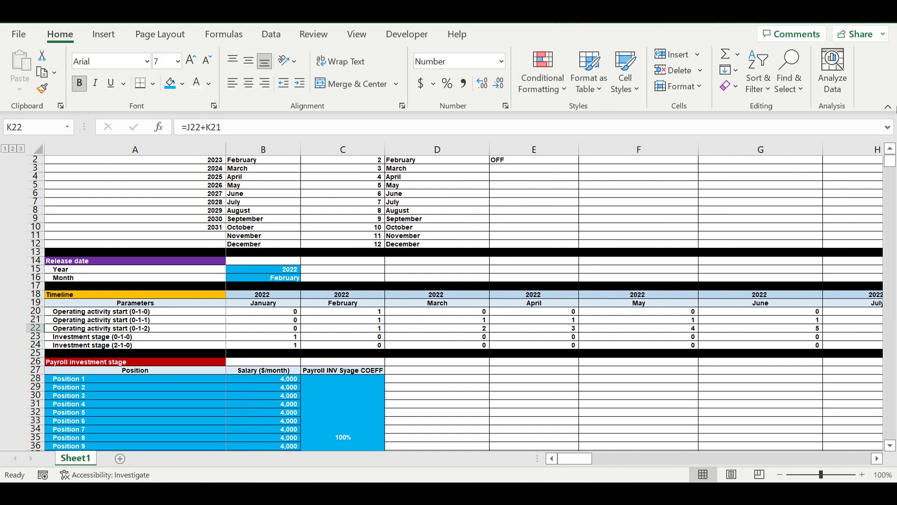
- Copy the Direct expenses per user header rows 16186 and 16187 to row 16219 below the Marketing and Ads section
{"action": "left_click_drag", "start_coordinate": [890, 163], "coordinate": [402, 411]}
{"action": "scroll", "coordinate": [388, 392], "scroll_direction": "down", "scroll_amount": 4}
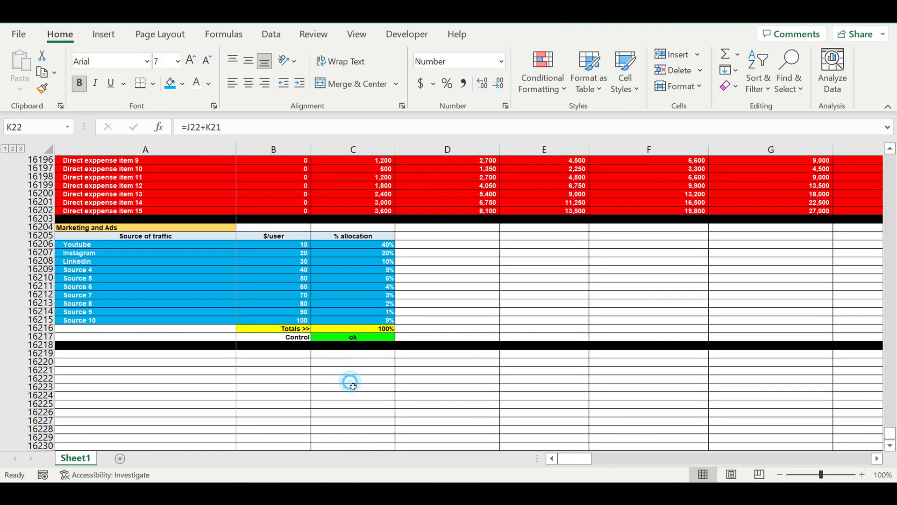
{"action": "left_click", "coordinate": [351, 371]}
{"action": "scroll", "coordinate": [353, 355], "scroll_direction": "up", "scroll_amount": 5}
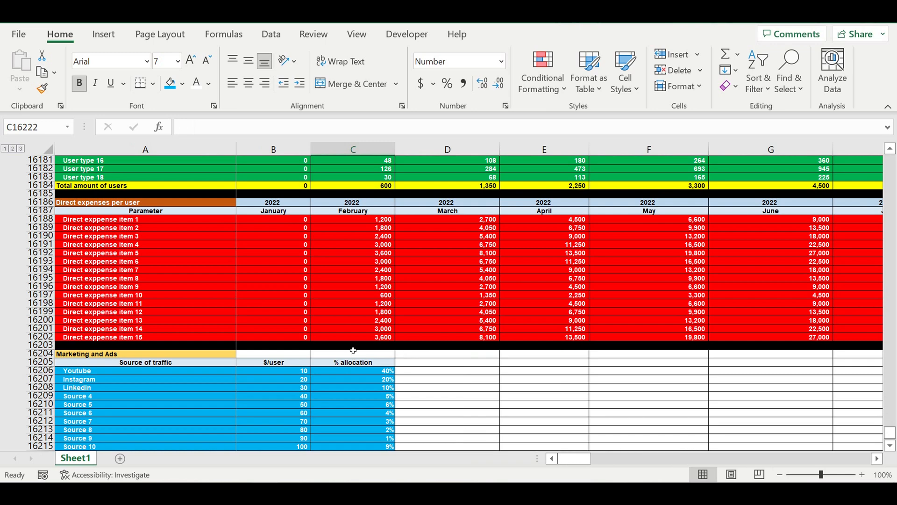
{"action": "left_click", "coordinate": [41, 203]}
{"action": "left_click_drag", "start_coordinate": [42, 210], "coordinate": [43, 210]}
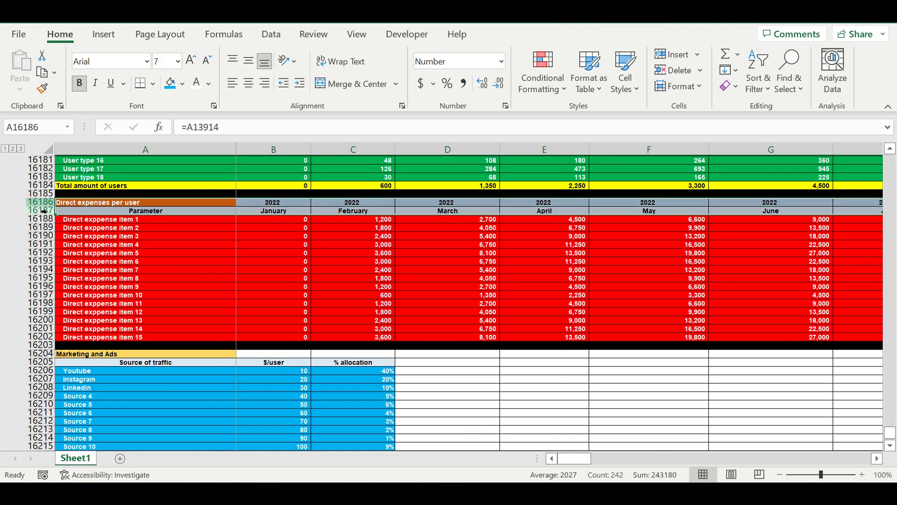
{"action": "key", "text": "ctrl+c"}
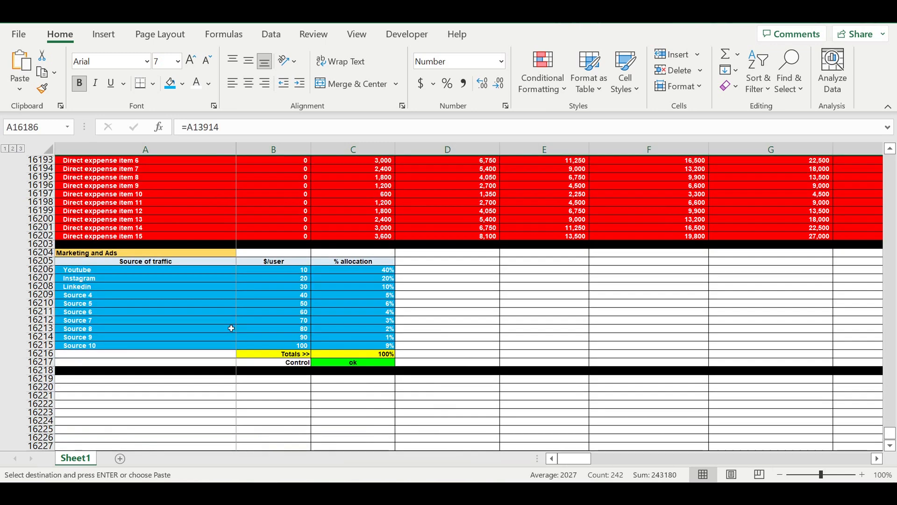
{"action": "scroll", "coordinate": [230, 329], "scroll_direction": "down", "scroll_amount": 4}
{"action": "left_click", "coordinate": [193, 380]}
{"action": "key", "text": "ctrl+v"}
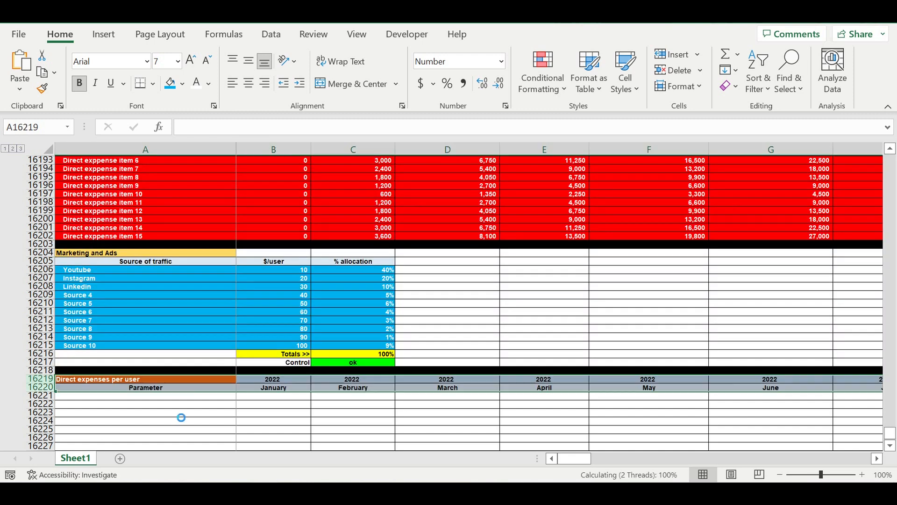
{"action": "left_click", "coordinate": [198, 428]}
- Title the copied header in A16219 "Paid APP Downloads (for marketing)" and fill the cell purple
{"action": "left_click", "coordinate": [219, 380]}
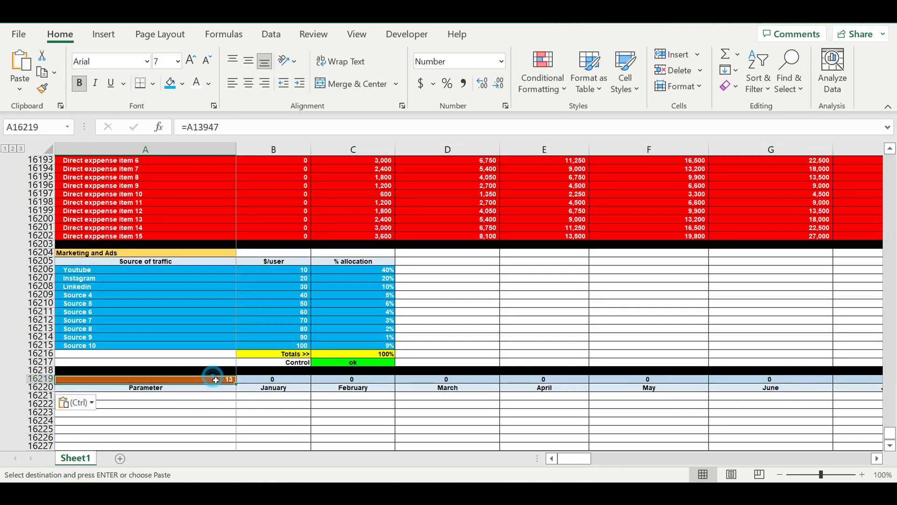
{"action": "type", "text": "Paid APP Downloads (for marketing"}
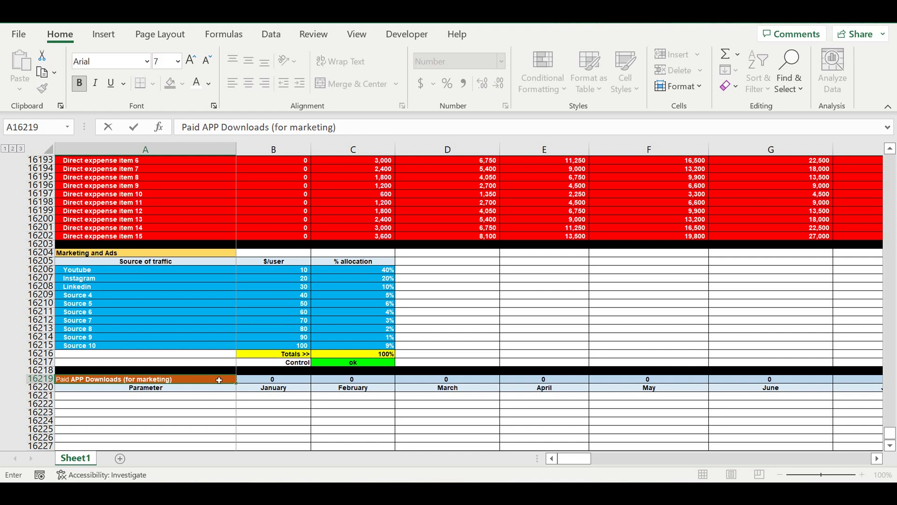
{"action": "key", "text": "Return"}
{"action": "left_click", "coordinate": [216, 380]}
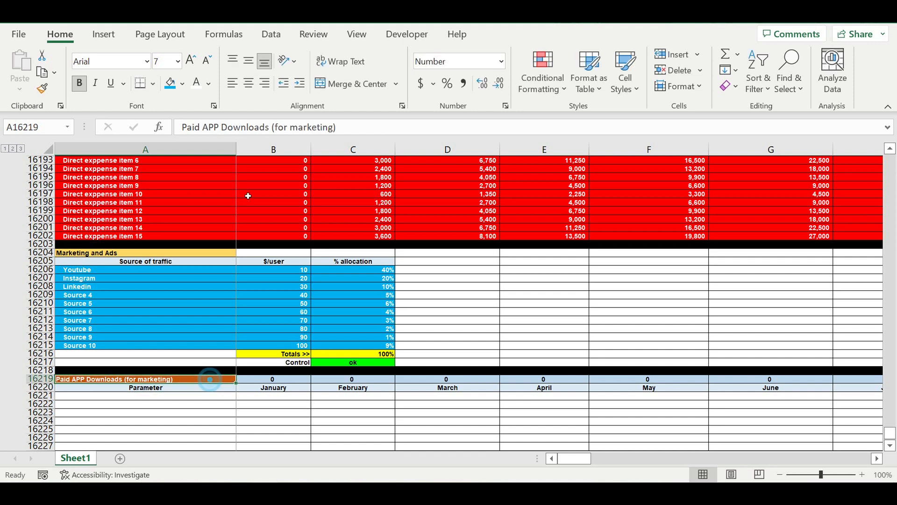
{"action": "left_click", "coordinate": [183, 84]}
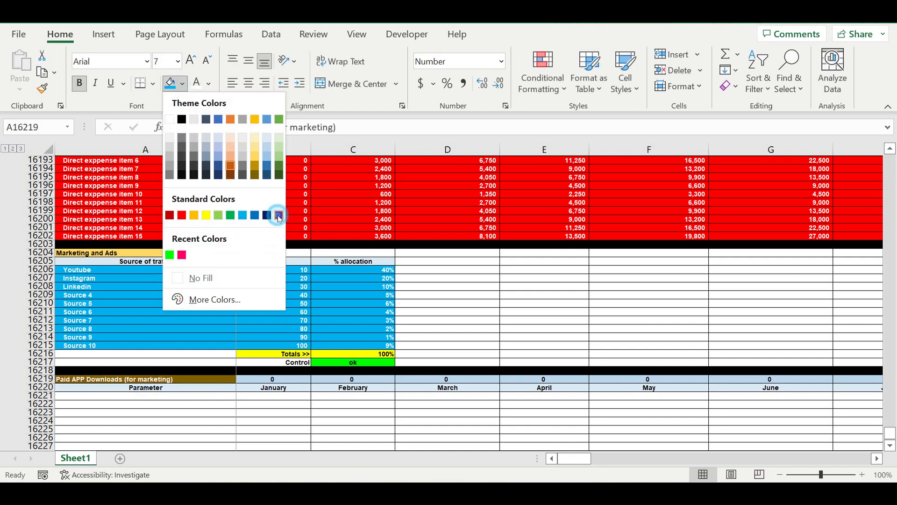
{"action": "left_click", "coordinate": [278, 216]}
{"action": "left_click", "coordinate": [276, 413]}
- Link the January year cell B16219 to the year in B16186 of the Direct expenses per user header
{"action": "left_click", "coordinate": [273, 379]}
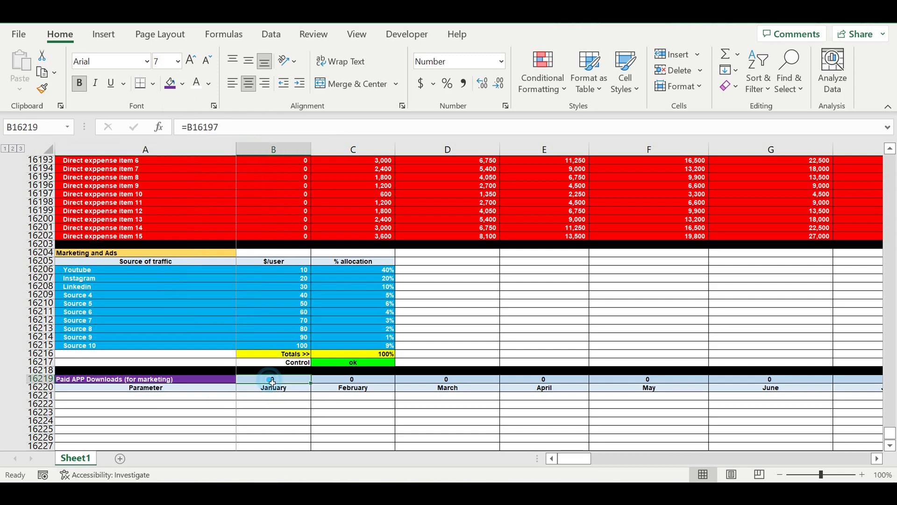
{"action": "type", "text": "="}
{"action": "scroll", "coordinate": [325, 353], "scroll_direction": "up", "scroll_amount": 4}
{"action": "scroll", "coordinate": [326, 353], "scroll_direction": "up", "scroll_amount": 4}
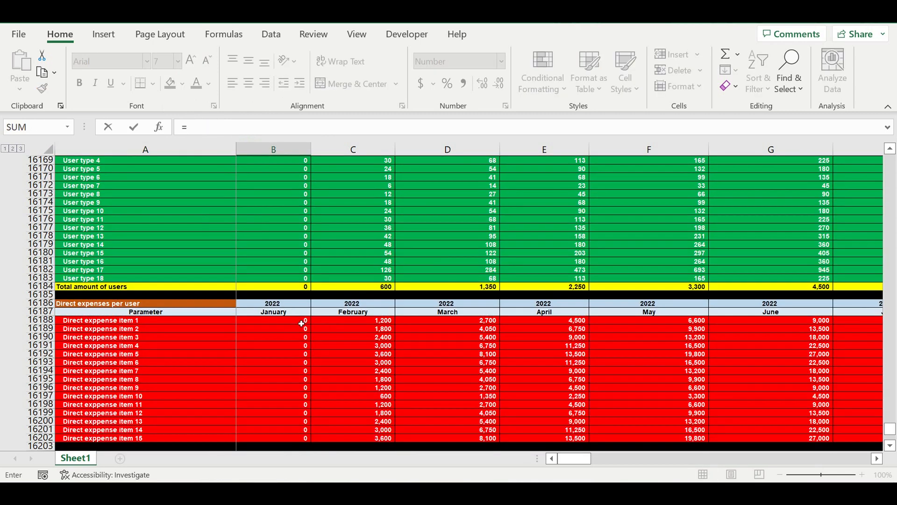
{"action": "left_click", "coordinate": [279, 306]}
{"action": "key", "text": "Return"}
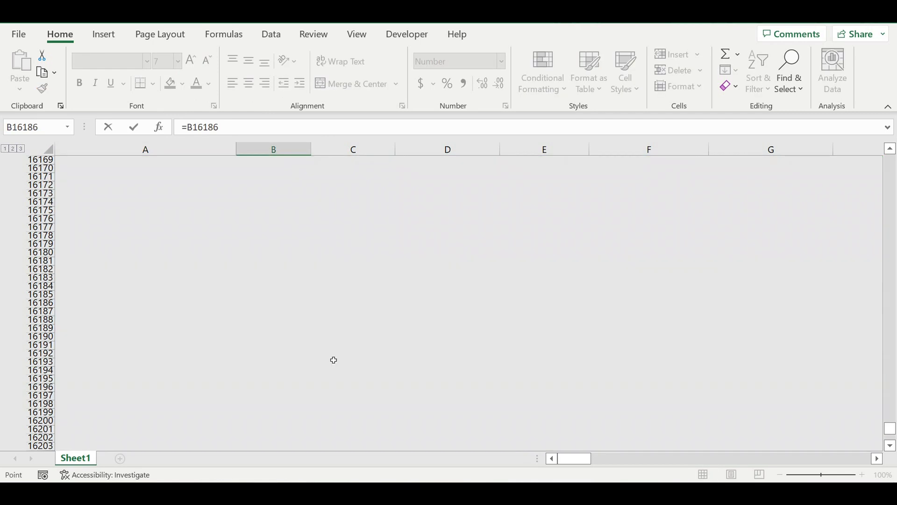
- Label the parameter row in A16221 with a reference to the Paid APP Downloads title in A16219
{"action": "scroll", "coordinate": [332, 362], "scroll_direction": "down", "scroll_amount": 5}
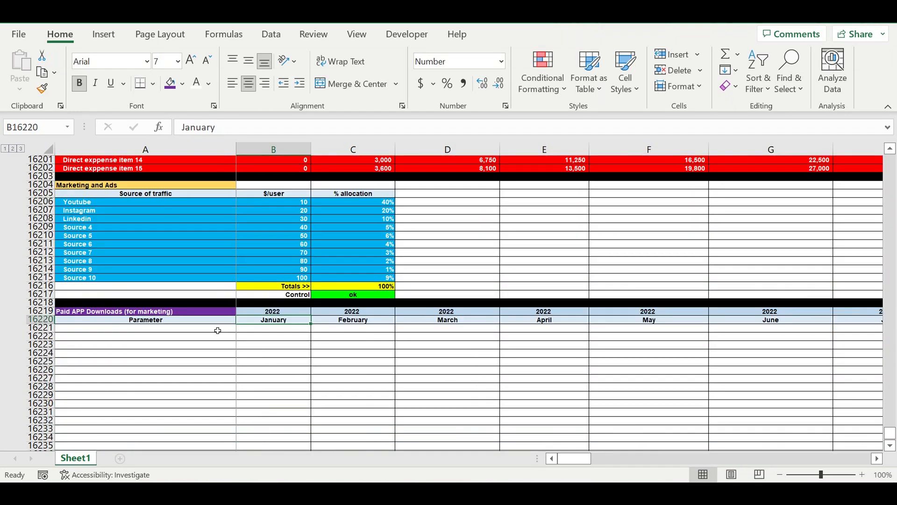
{"action": "left_click", "coordinate": [217, 330]}
{"action": "type", "text": "="}
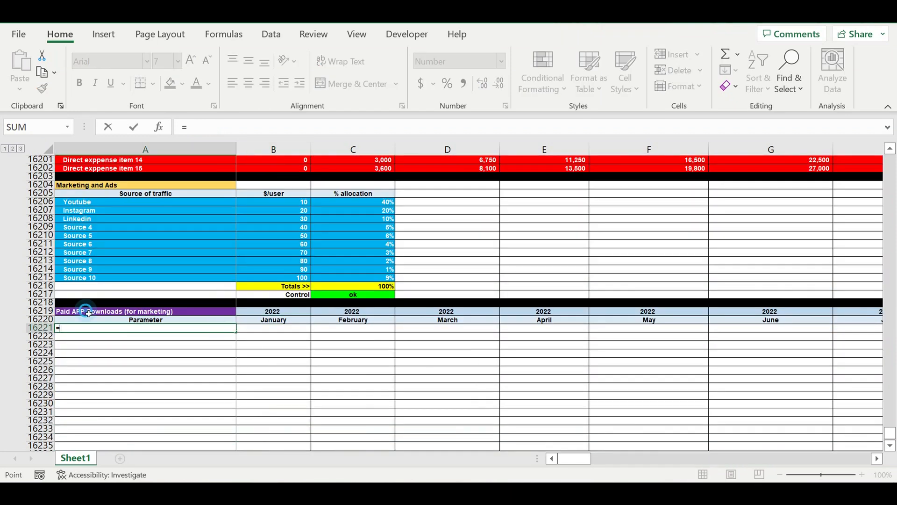
{"action": "left_click", "coordinate": [87, 311]}
{"action": "key", "text": "Return"}
{"action": "left_click", "coordinate": [140, 352]}
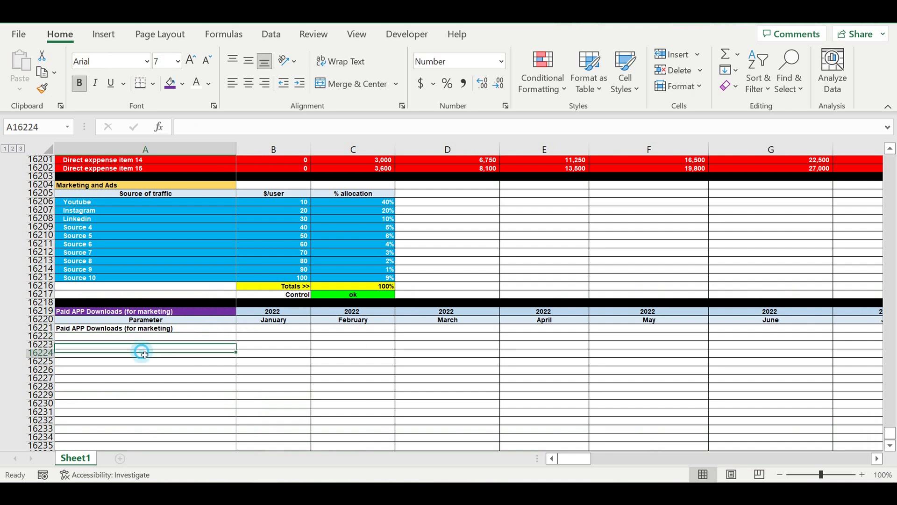
- Fill the whole row 16222 black as a divider below the Paid APP Downloads row
{"action": "left_click", "coordinate": [41, 336]}
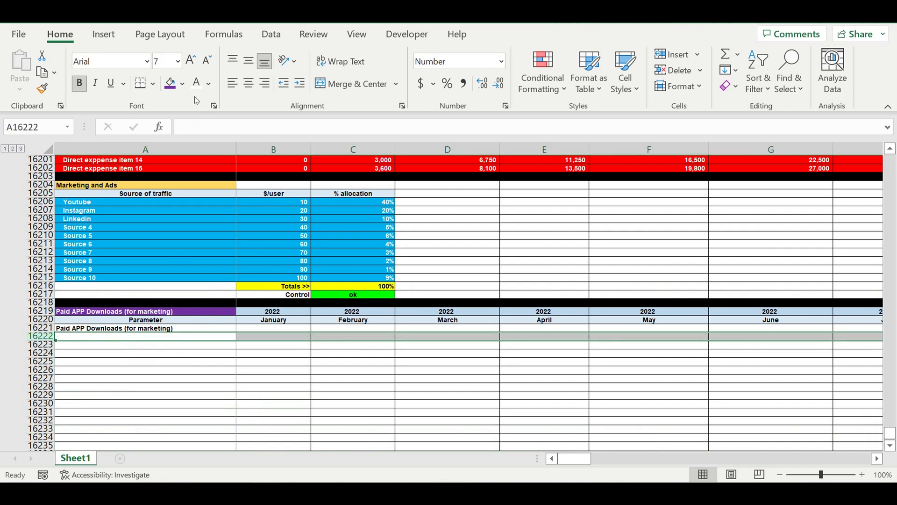
{"action": "left_click", "coordinate": [182, 85]}
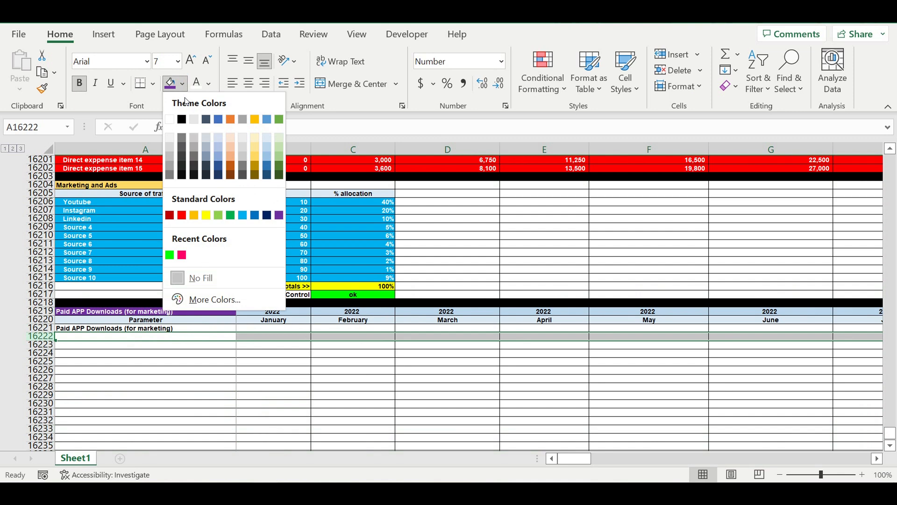
{"action": "left_click", "coordinate": [182, 120]}
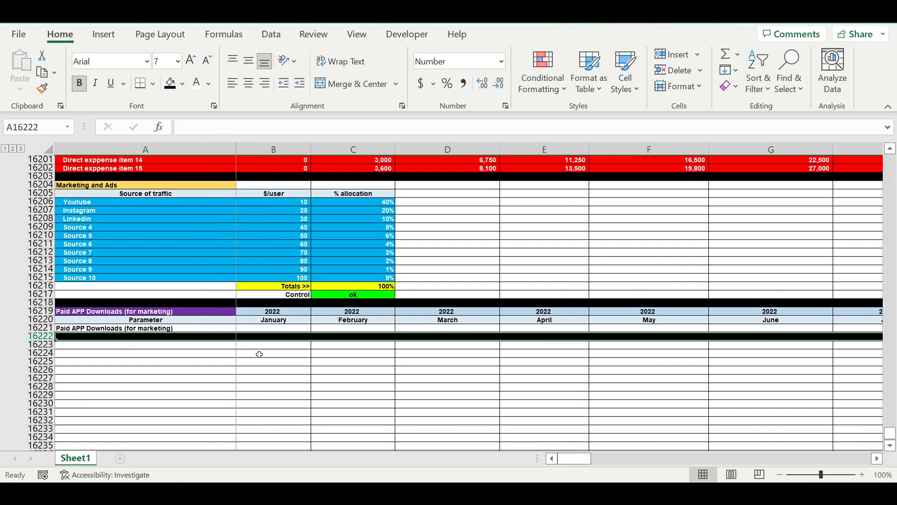
{"action": "left_click", "coordinate": [277, 378]}
- Start a VLOOKUP formula in B16221 with B22, January's Operating activity start (0-1-2) value, as the lookup value
{"action": "left_click", "coordinate": [271, 331]}
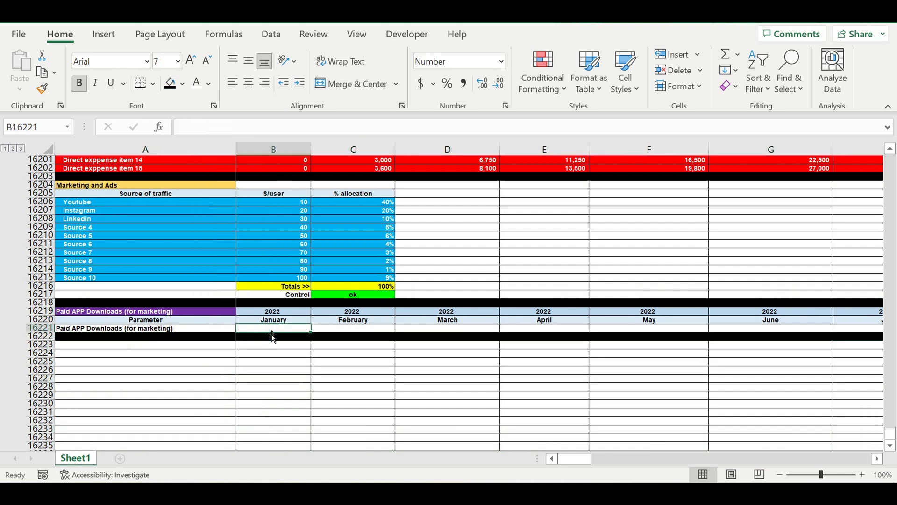
{"action": "type", "text": "=vl"}
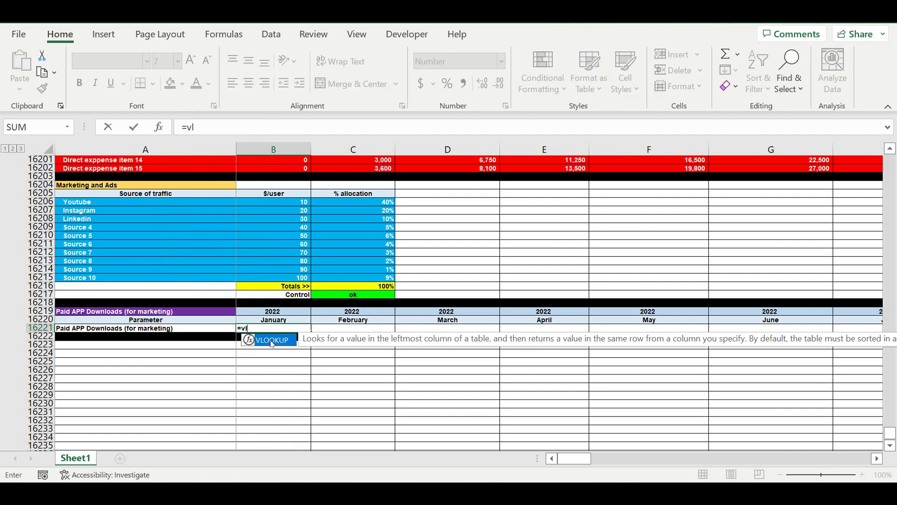
{"action": "double_click", "coordinate": [273, 341]}
{"action": "scroll", "coordinate": [312, 279], "scroll_direction": "up", "scroll_amount": 11}
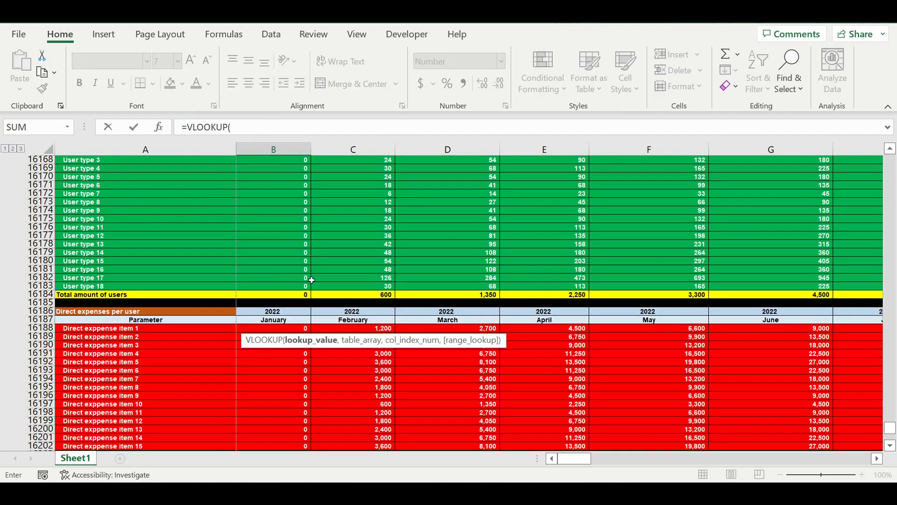
{"action": "scroll", "coordinate": [311, 280], "scroll_direction": "up", "scroll_amount": 20}
{"action": "scroll", "coordinate": [302, 271], "scroll_direction": "up", "scroll_amount": 20}
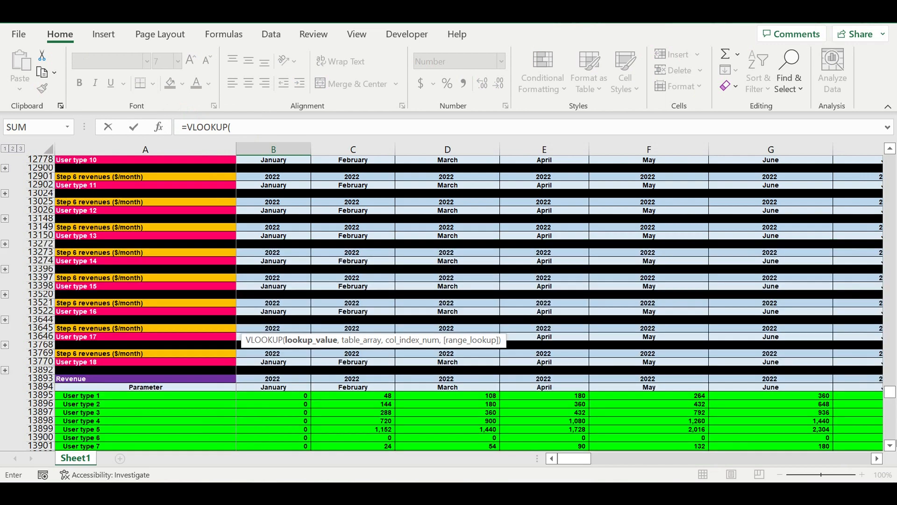
{"action": "left_click_drag", "start_coordinate": [890, 393], "coordinate": [868, 80]}
{"action": "left_click_drag", "start_coordinate": [869, 46], "coordinate": [867, 47]}
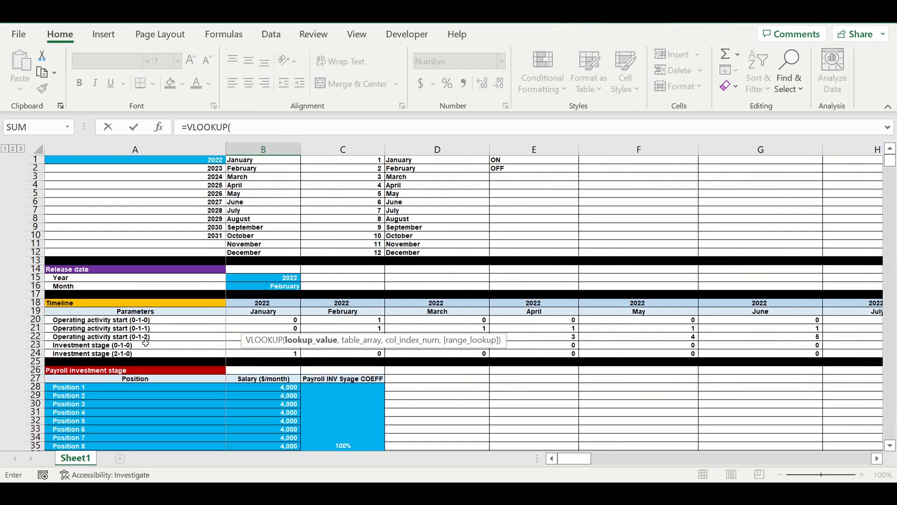
{"action": "left_click", "coordinate": [236, 340]}
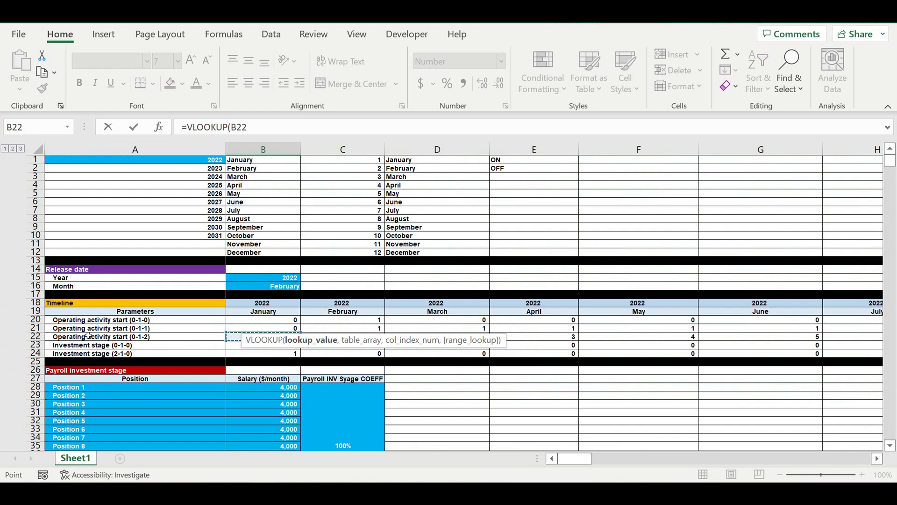
- Lock the row of the VLOOKUP's lookup reference as B$22 and continue to the table array argument
{"action": "left_click", "coordinate": [238, 128]}
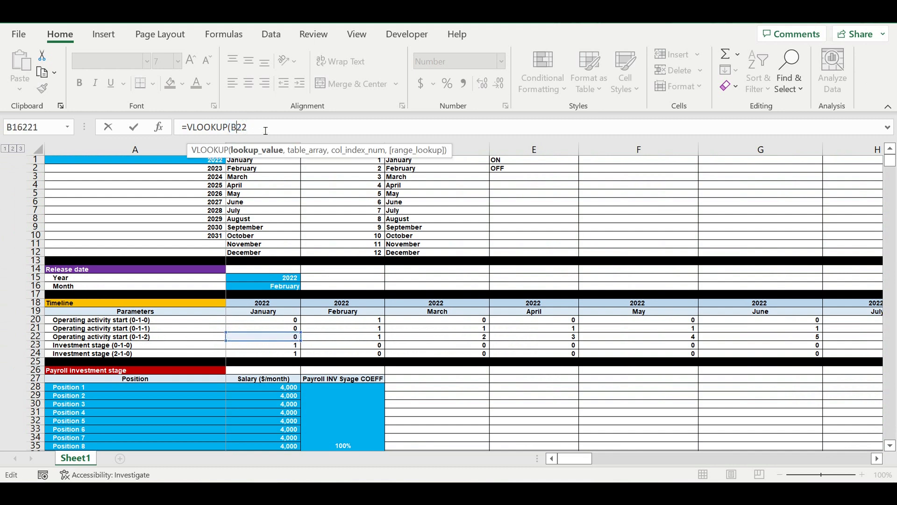
{"action": "type", "text": "$"}
{"action": "left_click", "coordinate": [262, 125]}
{"action": "type", "text": ","}
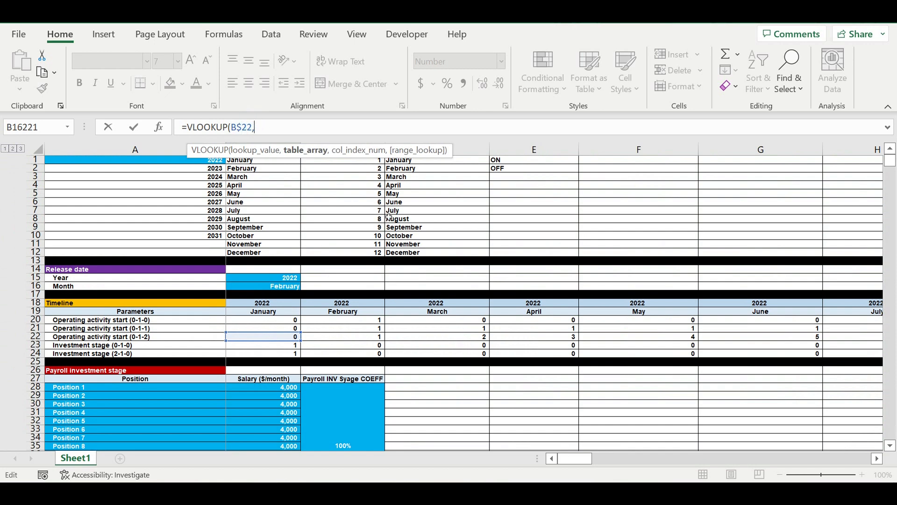
- Set the VLOOKUP's table array to the Sales funnel range A330:J449 and continue to the column index argument
{"action": "scroll", "coordinate": [397, 359], "scroll_direction": "down", "scroll_amount": 20}
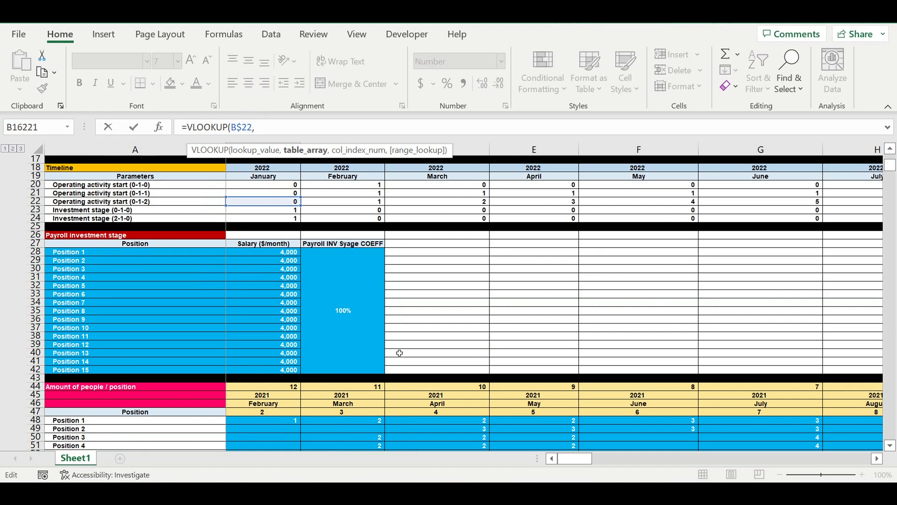
{"action": "scroll", "coordinate": [394, 352], "scroll_direction": "down", "scroll_amount": 20}
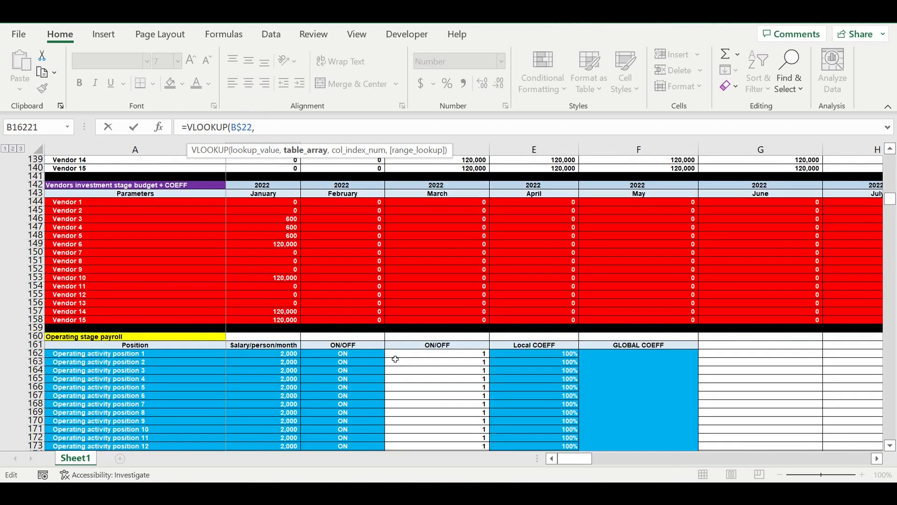
{"action": "scroll", "coordinate": [395, 357], "scroll_direction": "down", "scroll_amount": 20}
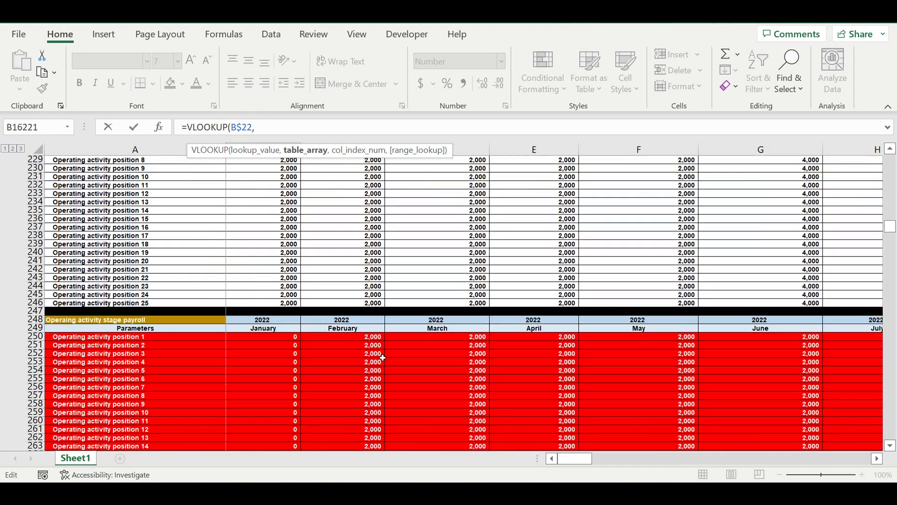
{"action": "scroll", "coordinate": [381, 360], "scroll_direction": "down", "scroll_amount": 12}
{"action": "scroll", "coordinate": [385, 358], "scroll_direction": "down", "scroll_amount": 11}
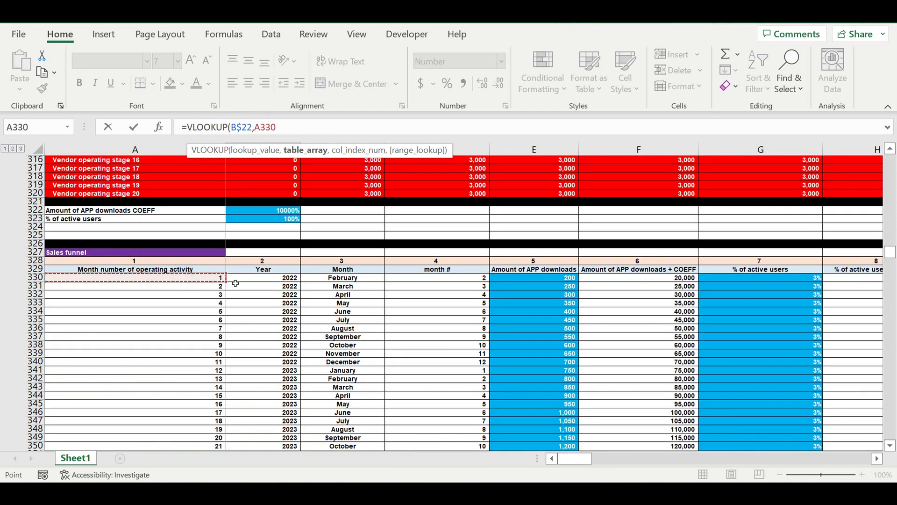
{"action": "left_click_drag", "start_coordinate": [236, 283], "coordinate": [258, 288]}
{"action": "left_click_drag", "start_coordinate": [339, 301], "coordinate": [649, 422]}
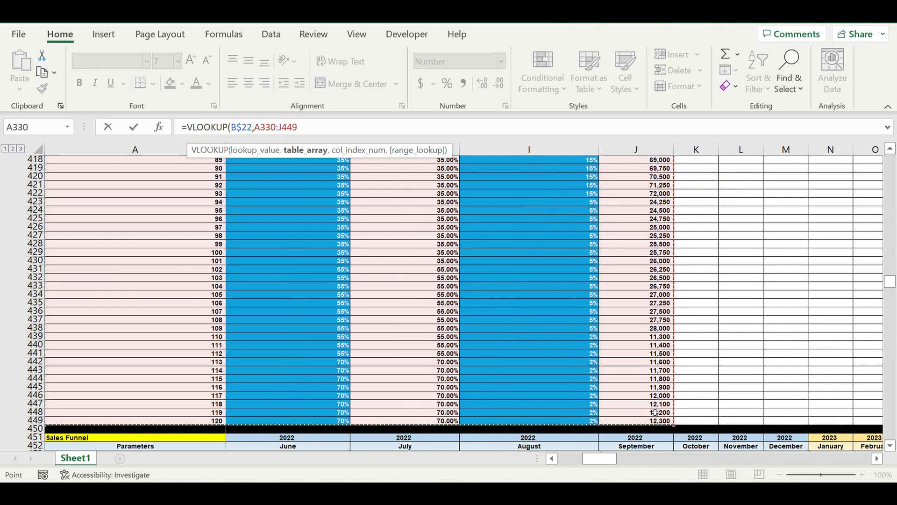
{"action": "left_click", "coordinate": [348, 129]}
{"action": "type", "text": ","}
- Use the number above the Paid traffic (users) column as the column index, locked as $J$328
{"action": "scroll", "coordinate": [601, 236], "scroll_direction": "up", "scroll_amount": 6}
{"action": "scroll", "coordinate": [601, 236], "scroll_direction": "up", "scroll_amount": 20}
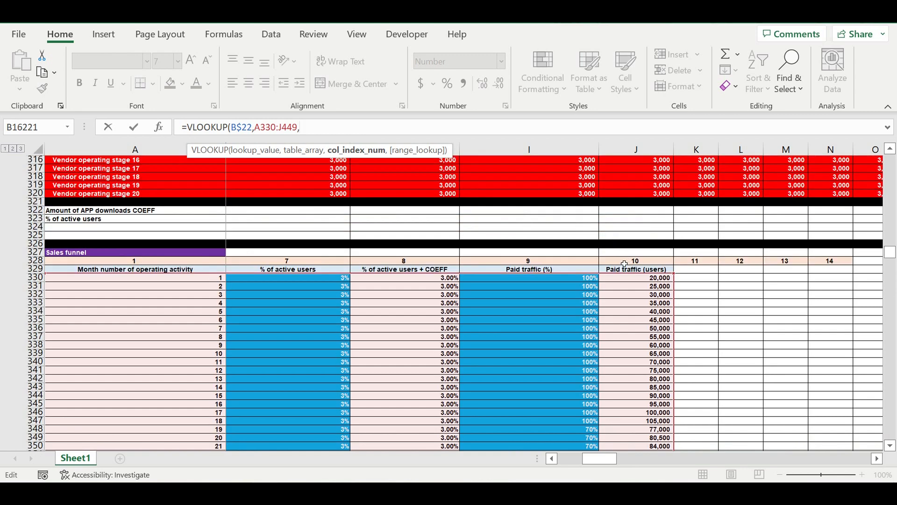
{"action": "left_click", "coordinate": [624, 264]}
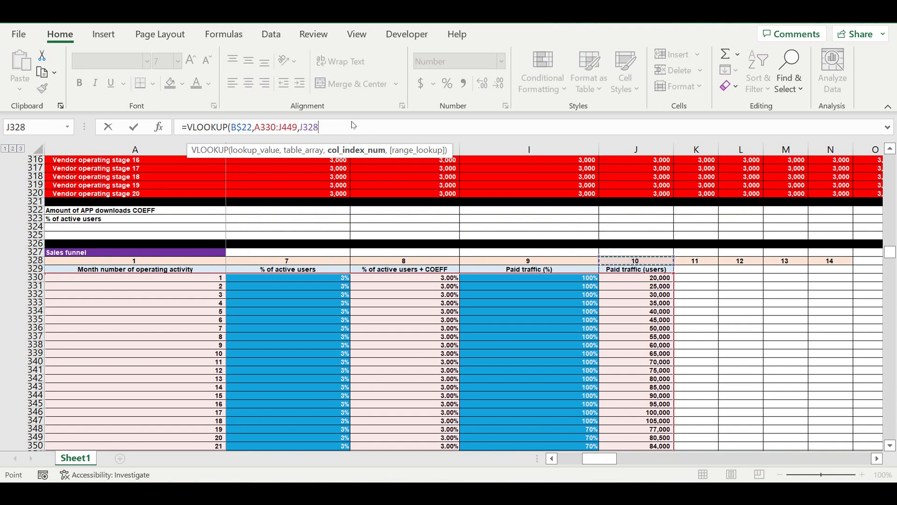
{"action": "left_click", "coordinate": [299, 128]}
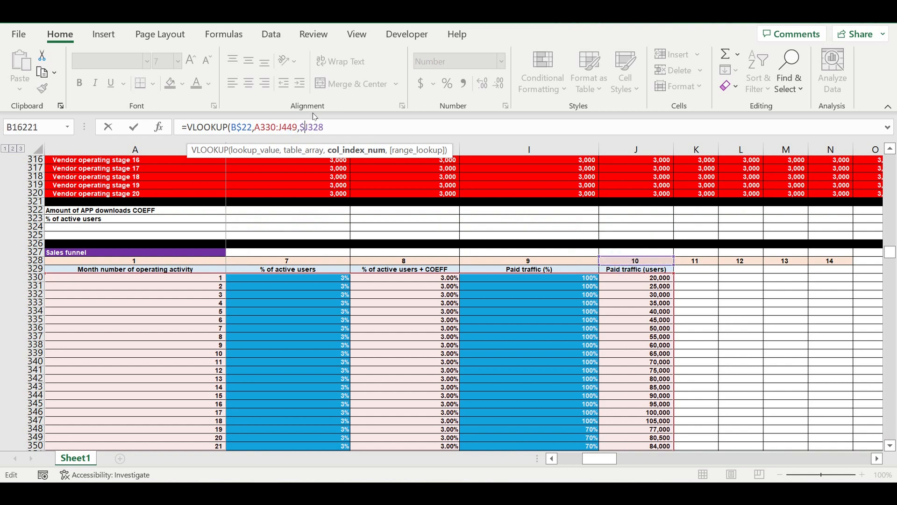
{"action": "left_click", "coordinate": [310, 129]}
- Lock the table array as $A$330:$J$449 and close the VLOOKUP with 0 as the range lookup argument
{"action": "left_click", "coordinate": [255, 128]}
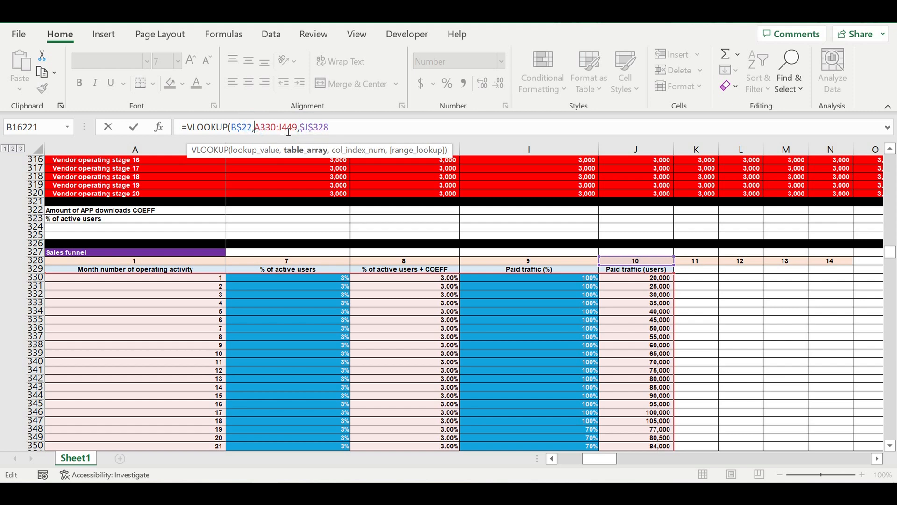
{"action": "type", "text": "$A"}
{"action": "type", "text": "$A"}
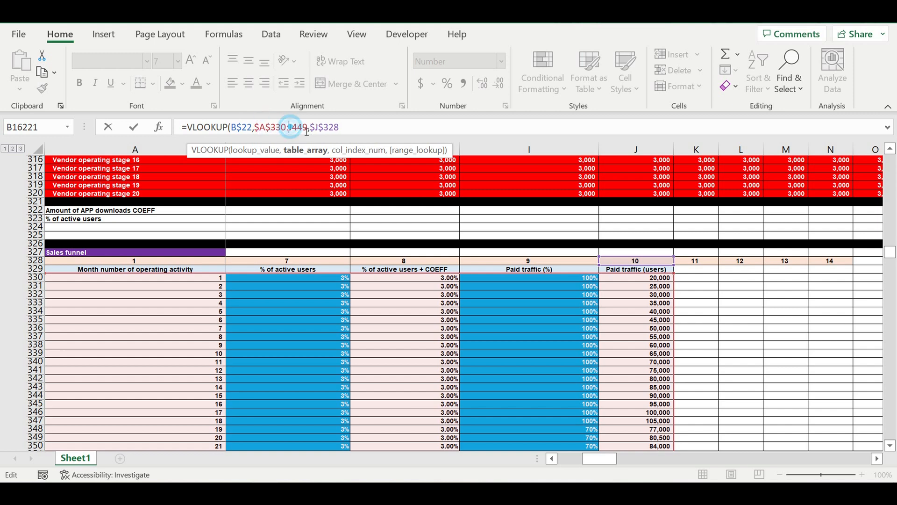
{"action": "type", "text": "$"}
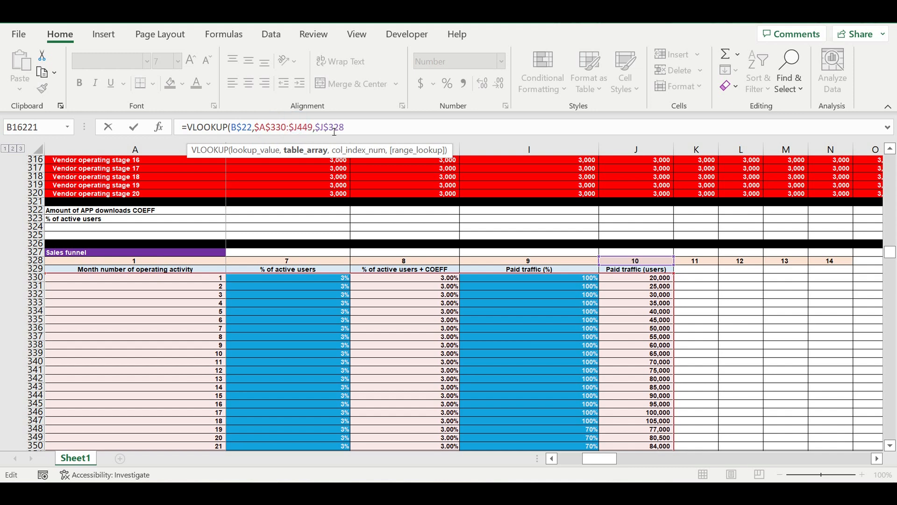
{"action": "type", "text": "$"}
{"action": "left_click", "coordinate": [372, 130]}
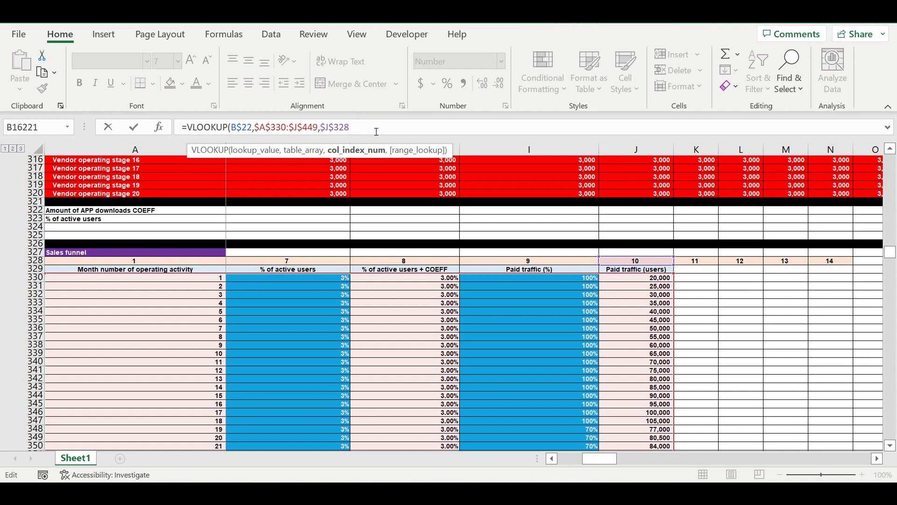
{"action": "type", "text": ",0)"}
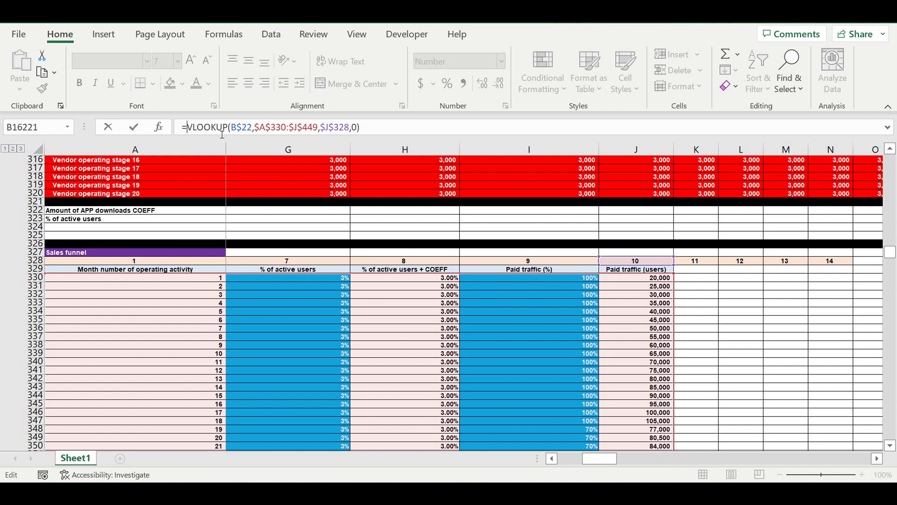
- Wrap the VLOOKUP in B16221 in an IFERROR that returns 0 on error, and enter the formula
{"action": "type", "text": "if"}
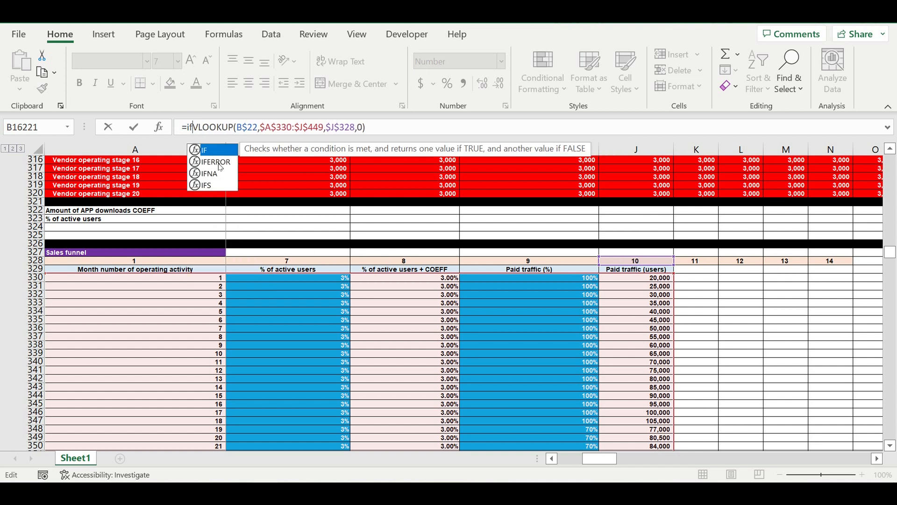
{"action": "double_click", "coordinate": [220, 162]}
{"action": "left_click", "coordinate": [423, 130]}
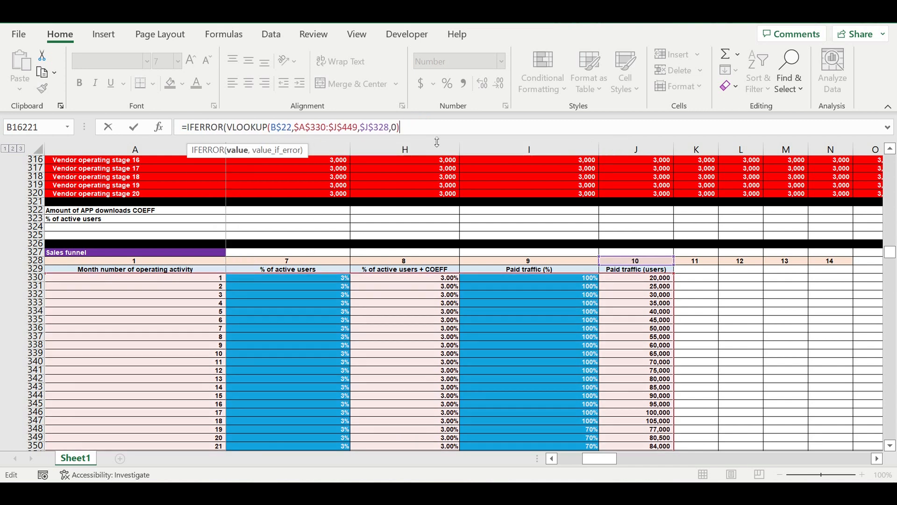
{"action": "type", "text": ",0"}
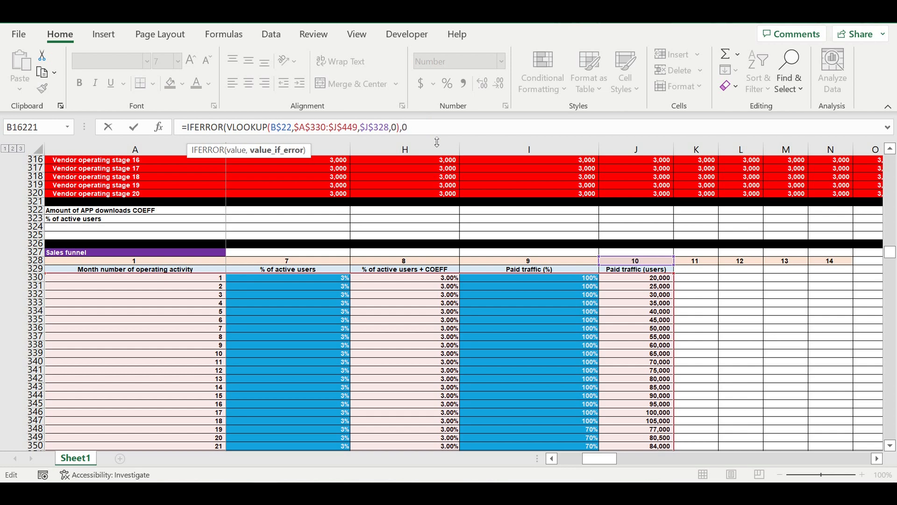
{"action": "type", "text": ")"}
{"action": "key", "text": "Return"}
- Fill the January formula in B16221 across the Paid APP Downloads row through December 2031 in column DQ
{"action": "scroll", "coordinate": [342, 332], "scroll_direction": "down", "scroll_amount": 3}
{"action": "left_click", "coordinate": [293, 311]}
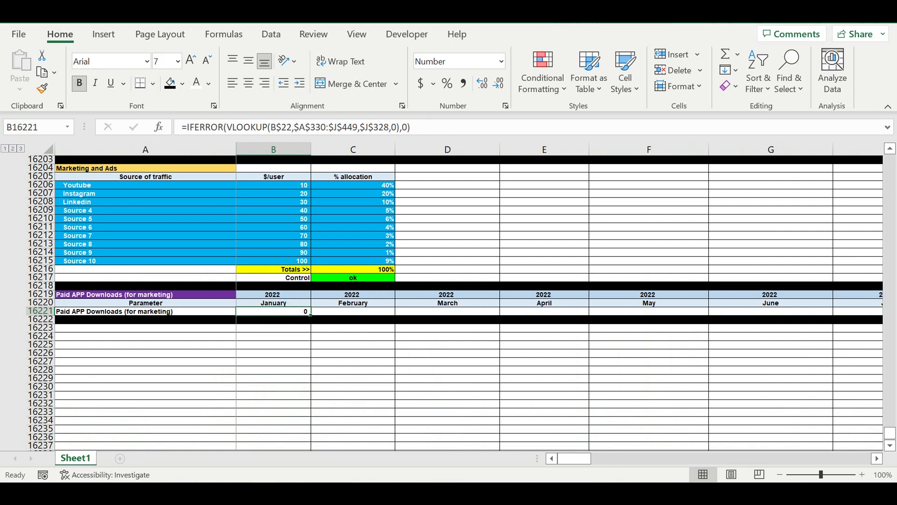
{"action": "left_click_drag", "start_coordinate": [311, 316], "coordinate": [819, 313]}
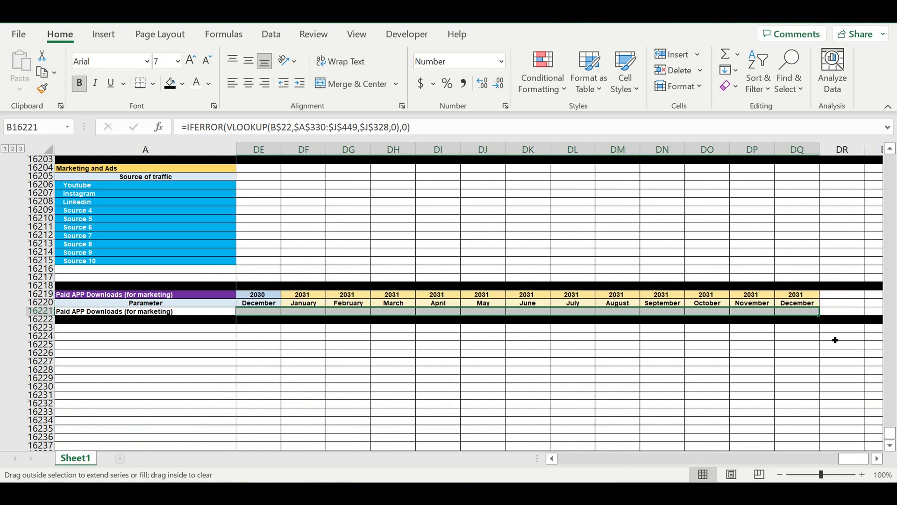
{"action": "left_click", "coordinate": [638, 337]}
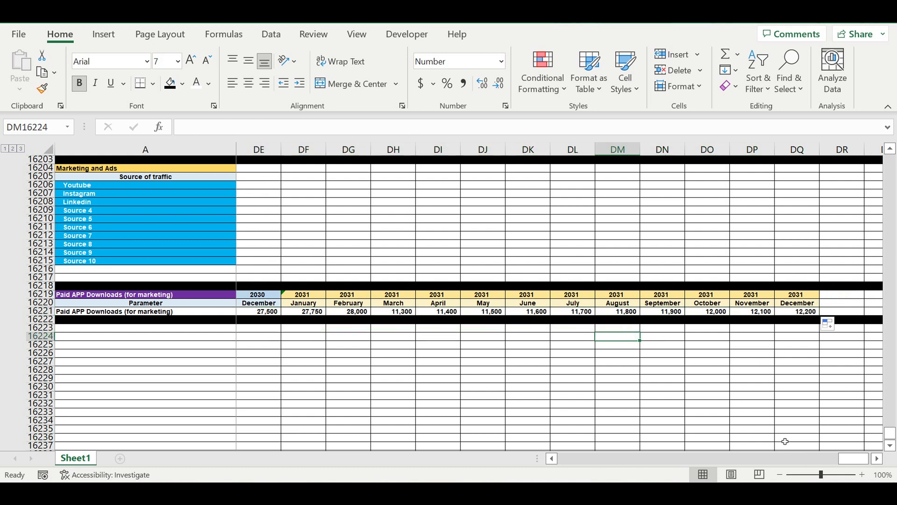
- Examine the monthly Paid APP Downloads formulas in row 16221 and the traffic sources with their % allocation
{"action": "left_click_drag", "start_coordinate": [852, 458], "coordinate": [511, 445]}
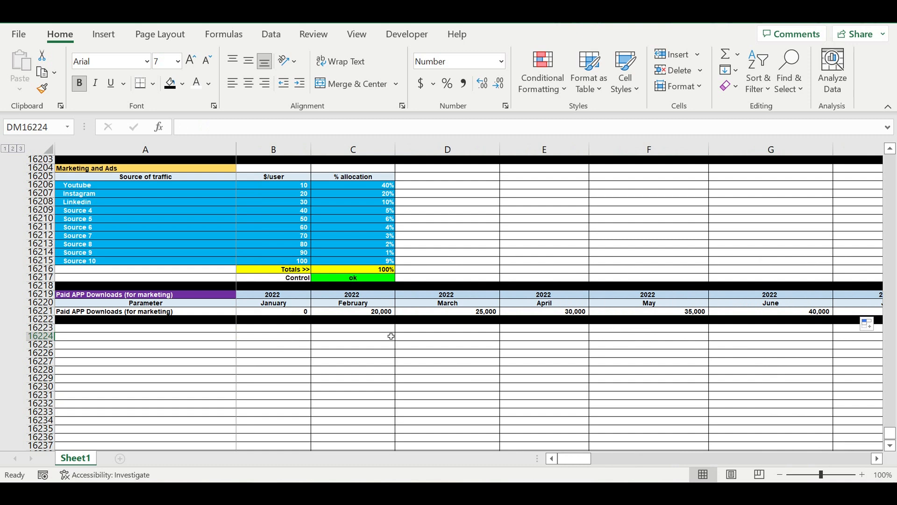
{"action": "left_click", "coordinate": [358, 312]}
{"action": "left_click", "coordinate": [451, 315]}
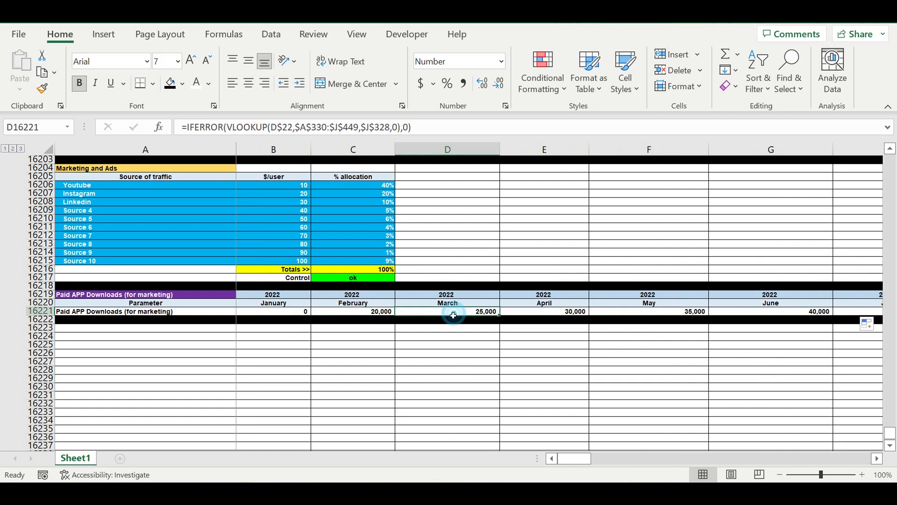
{"action": "left_click", "coordinate": [365, 316]}
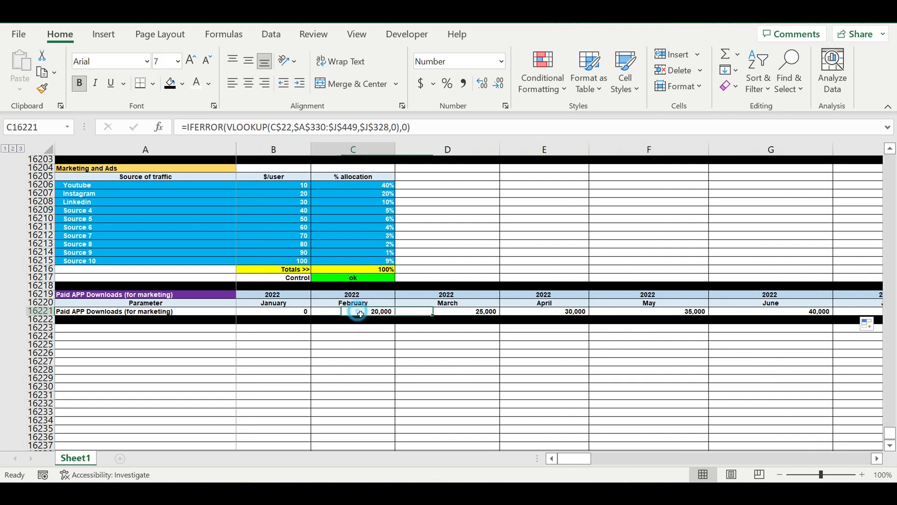
{"action": "left_click", "coordinate": [464, 315]}
{"action": "left_click", "coordinate": [555, 312]}
{"action": "left_click", "coordinate": [666, 311]}
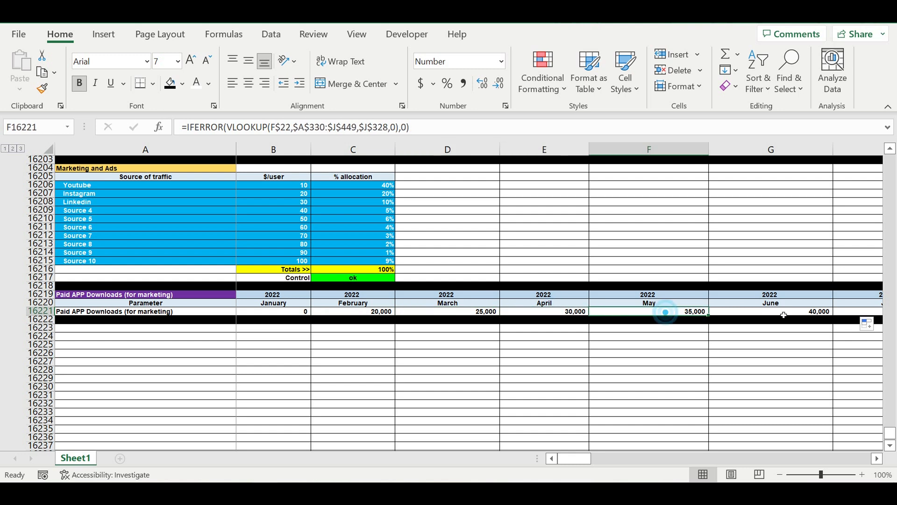
{"action": "left_click", "coordinate": [796, 311]}
{"action": "left_click_drag", "start_coordinate": [574, 458], "coordinate": [512, 458]}
{"action": "left_click", "coordinate": [357, 311]}
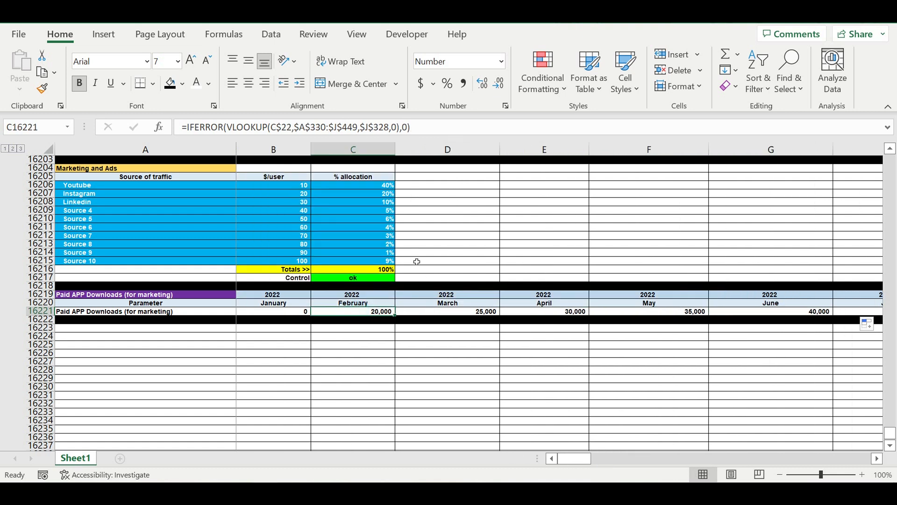
{"action": "left_click", "coordinate": [374, 188]}
{"action": "left_click_drag", "start_coordinate": [89, 186], "coordinate": [84, 261]}
{"action": "left_click_drag", "start_coordinate": [382, 190], "coordinate": [381, 261]}
{"action": "left_click", "coordinate": [207, 363]}
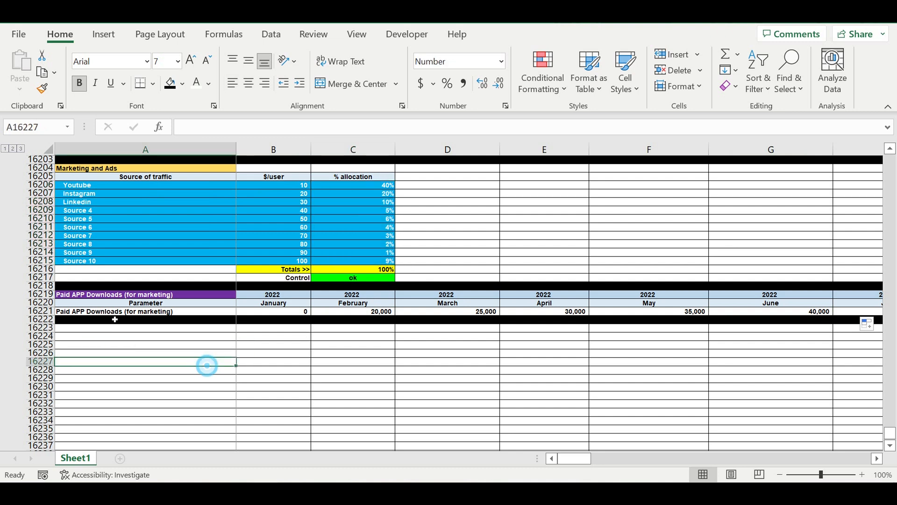
- Copy the Paid APP Downloads header rows 16219:16220 to row 16223, below the black divider
{"action": "left_click_drag", "start_coordinate": [45, 295], "coordinate": [45, 302]}
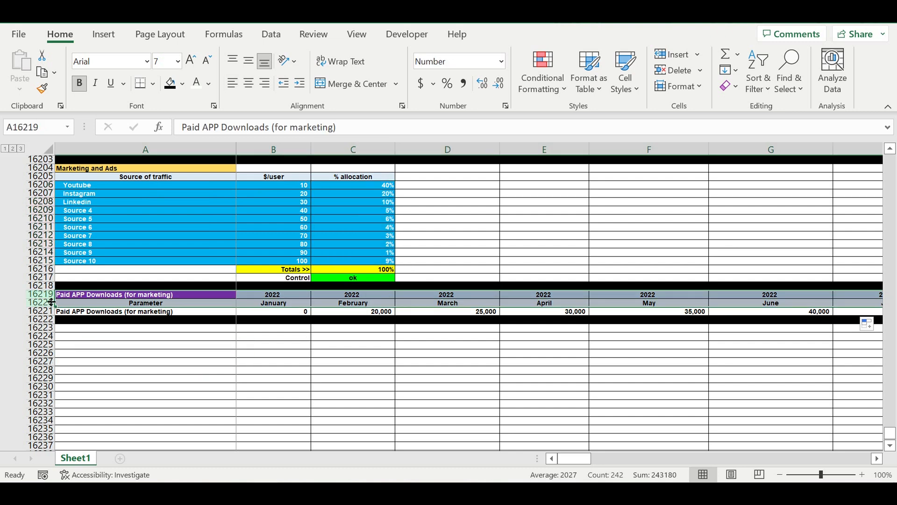
{"action": "key", "text": "ctrl+c"}
{"action": "left_click", "coordinate": [104, 327]}
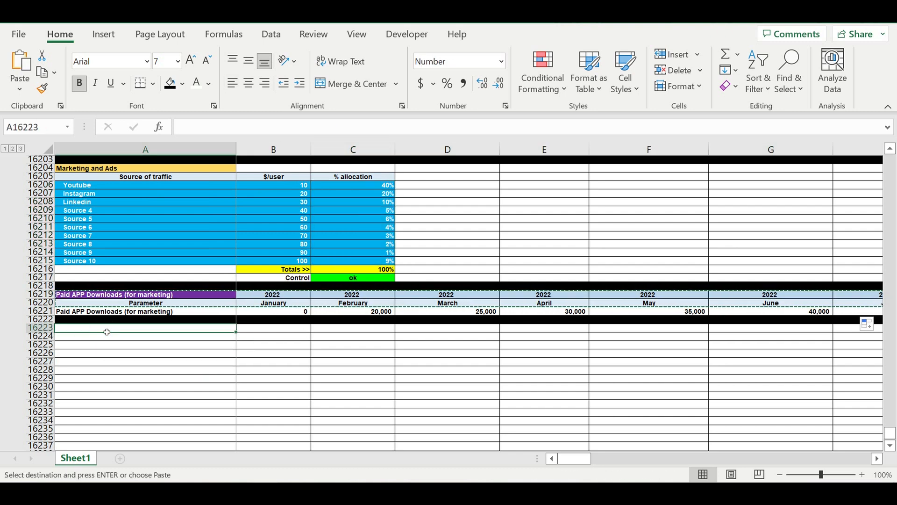
{"action": "key", "text": "ctrl+v"}
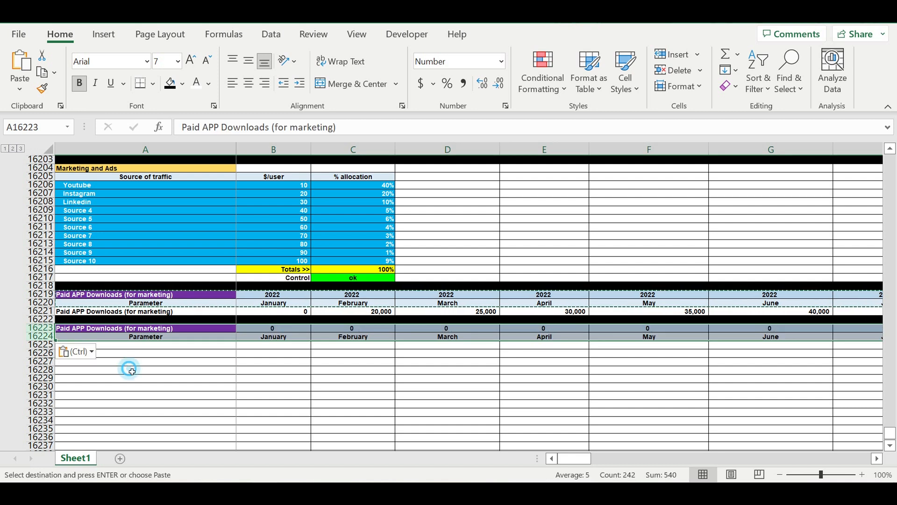
- Link the January year cell B16223 of the copied timeline header to B16219
{"action": "left_click", "coordinate": [286, 332]}
{"action": "type", "text": "="}
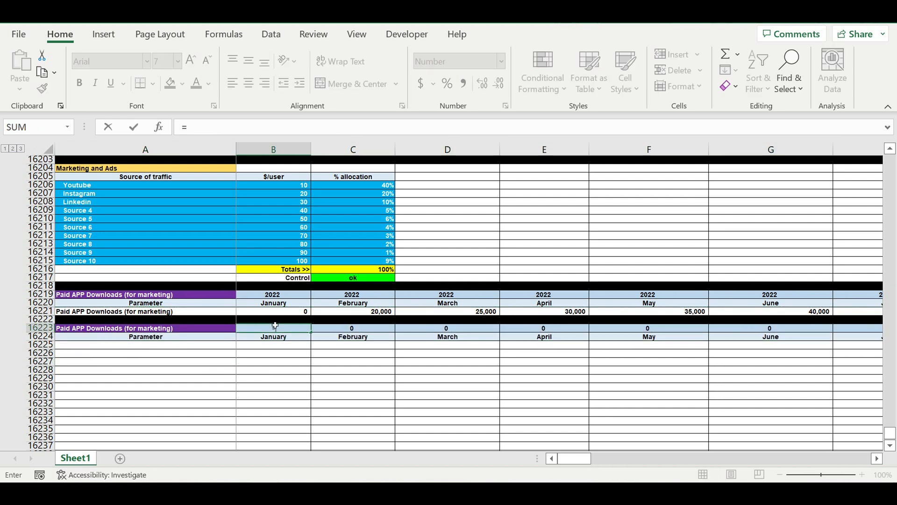
{"action": "left_click", "coordinate": [266, 296]}
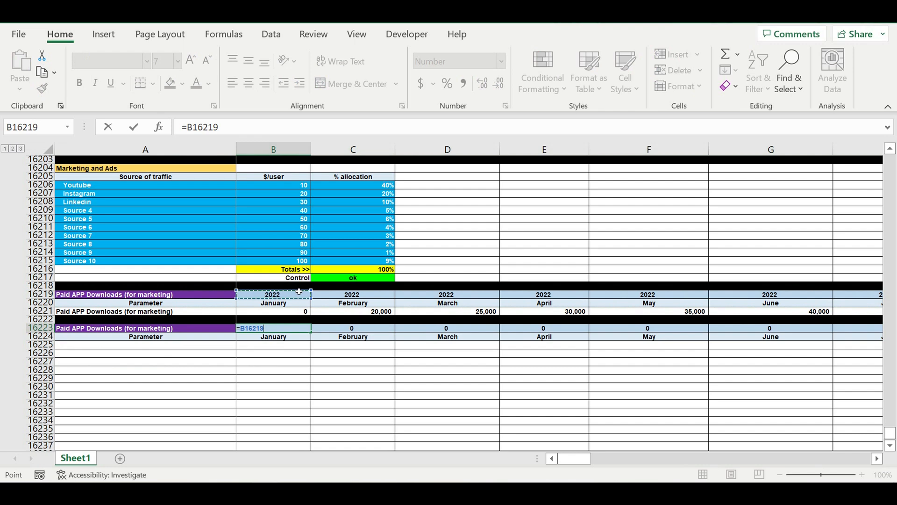
{"action": "key", "text": "Return"}
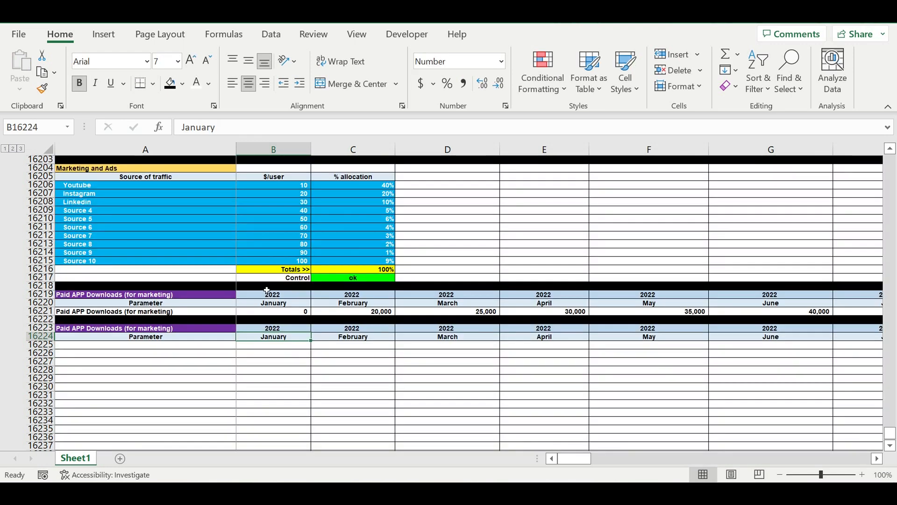
- Retitle the copied header in A16223 as "Allocation by Sourse (paid downloads)" and fill it with the recently used pink
{"action": "left_click", "coordinate": [187, 329]}
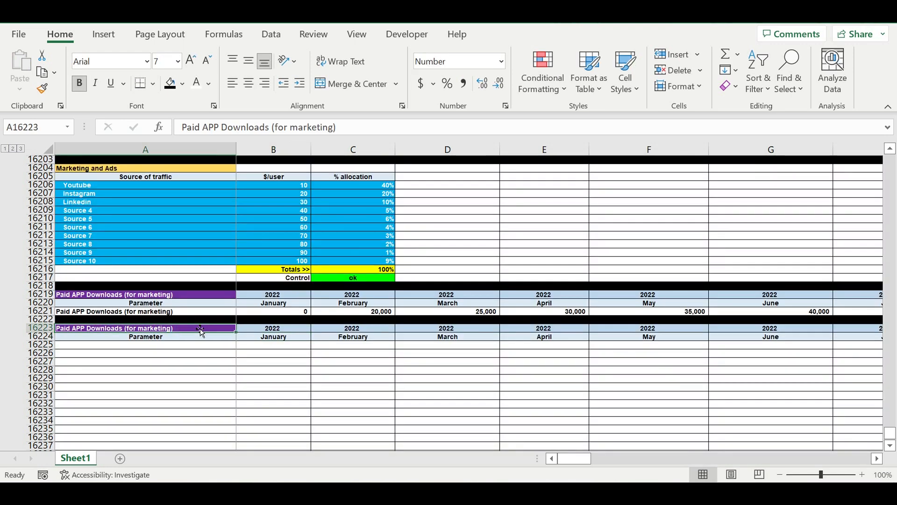
{"action": "type", "text": "All"}
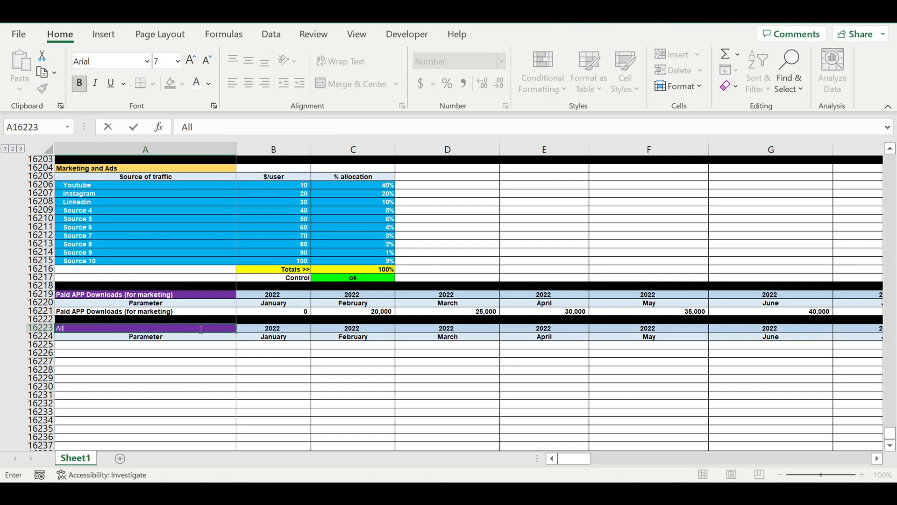
{"action": "type", "text": "ocation by Sourse"}
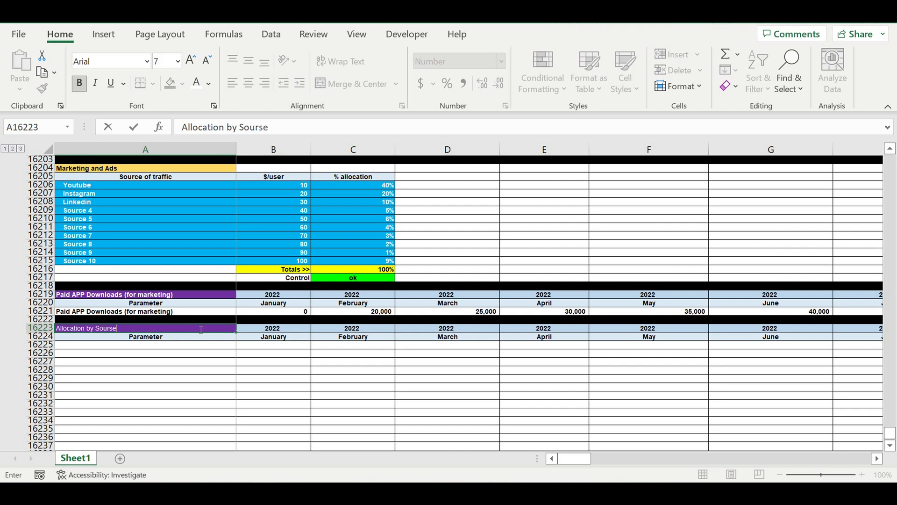
{"action": "type", "text": " (paid downloads"}
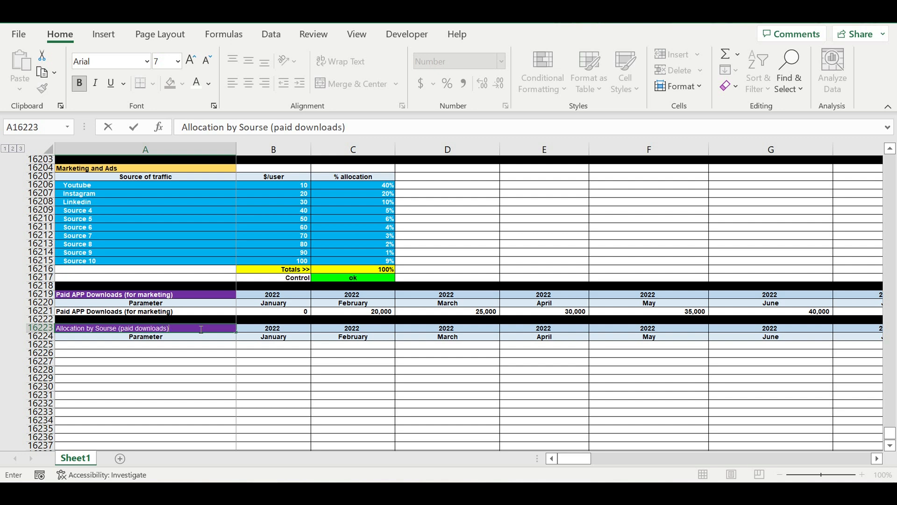
{"action": "key", "text": "Return"}
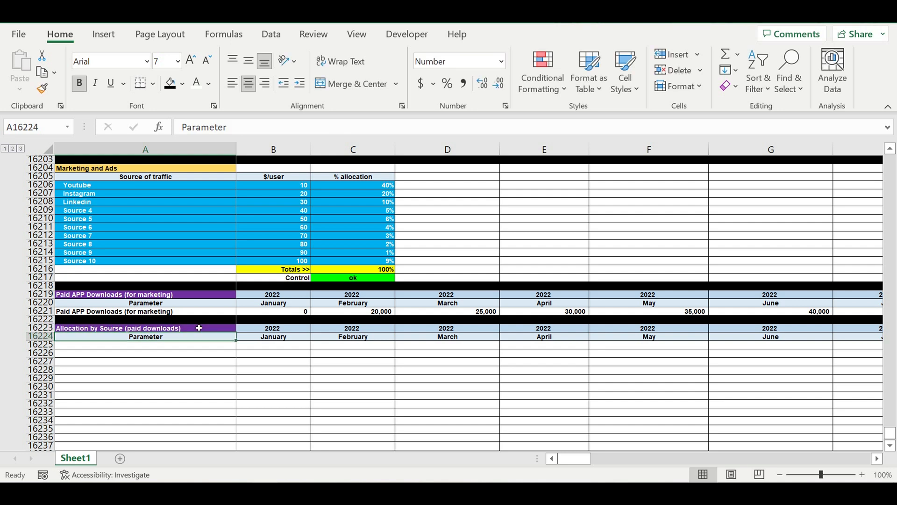
{"action": "left_click", "coordinate": [199, 327]}
{"action": "left_click", "coordinate": [183, 83]}
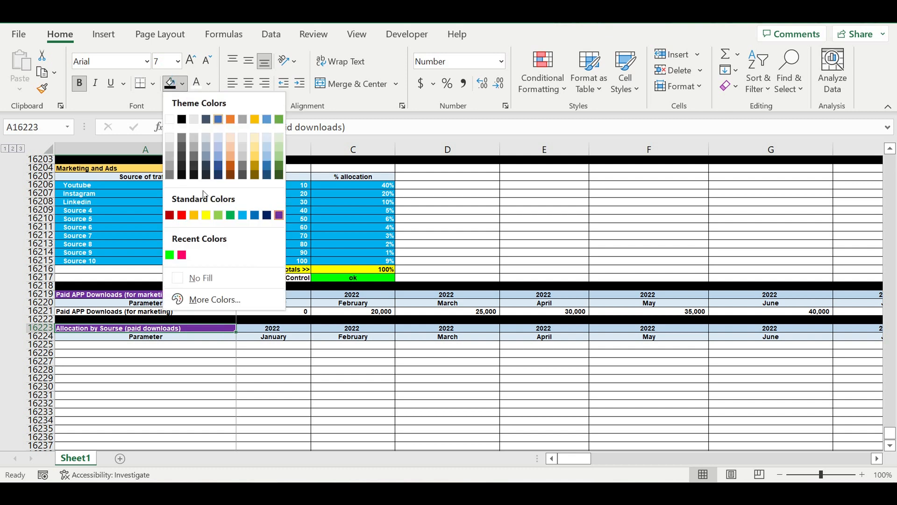
{"action": "left_click", "coordinate": [182, 255]}
{"action": "left_click", "coordinate": [222, 369]}
- Link A16225 to the Youtube source name in A16206 and fill it down to A16234 for all ten traffic sources
{"action": "left_click", "coordinate": [222, 346]}
{"action": "type", "text": "="}
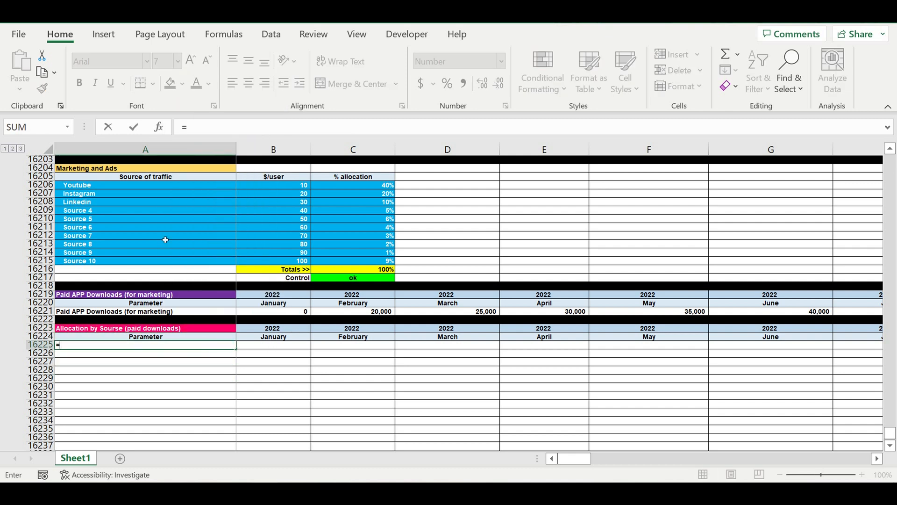
{"action": "left_click", "coordinate": [87, 187]}
{"action": "key", "text": "Return"}
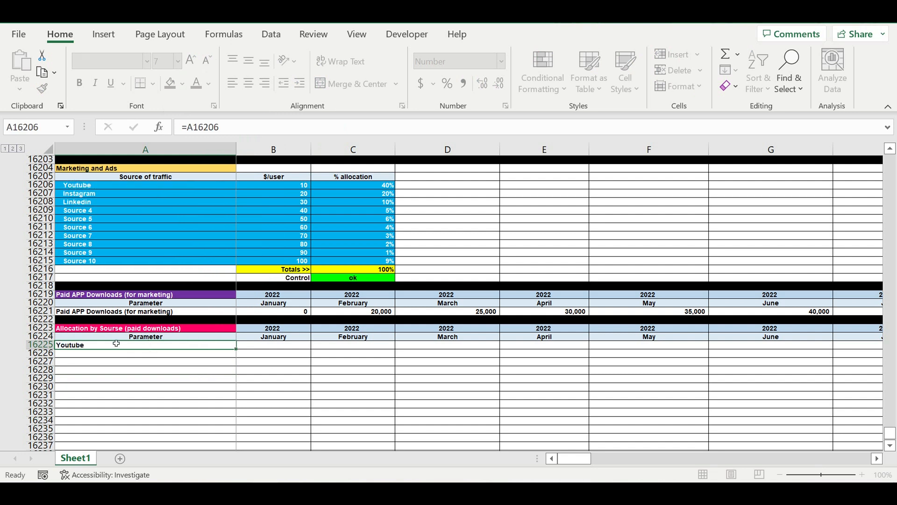
{"action": "left_click", "coordinate": [118, 346]}
{"action": "mouse_move", "coordinate": [236, 349]}
{"action": "left_mouse_down"}
{"action": "mouse_move", "coordinate": [220, 411]}
{"action": "mouse_move", "coordinate": [271, 388]}
{"action": "mouse_move", "coordinate": [236, 427]}
{"action": "mouse_move", "coordinate": [272, 420]}
{"action": "left_mouse_up"}
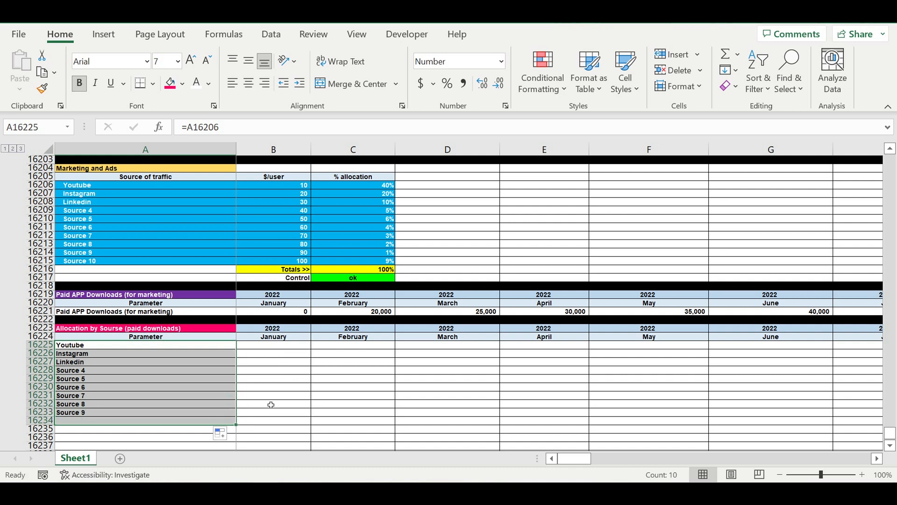
- Fill the whole of row 16235, below the source list, with black as a divider
{"action": "left_click", "coordinate": [40, 428]}
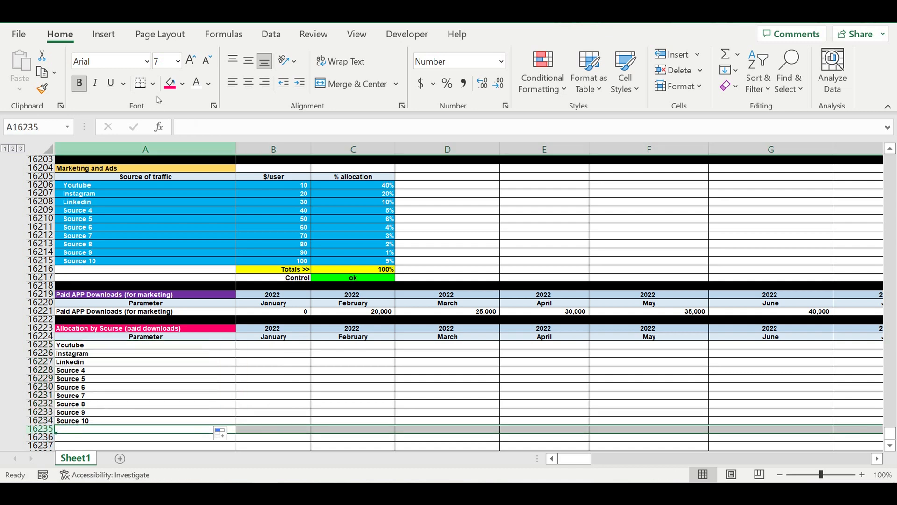
{"action": "left_click", "coordinate": [182, 85]}
{"action": "left_click", "coordinate": [183, 117]}
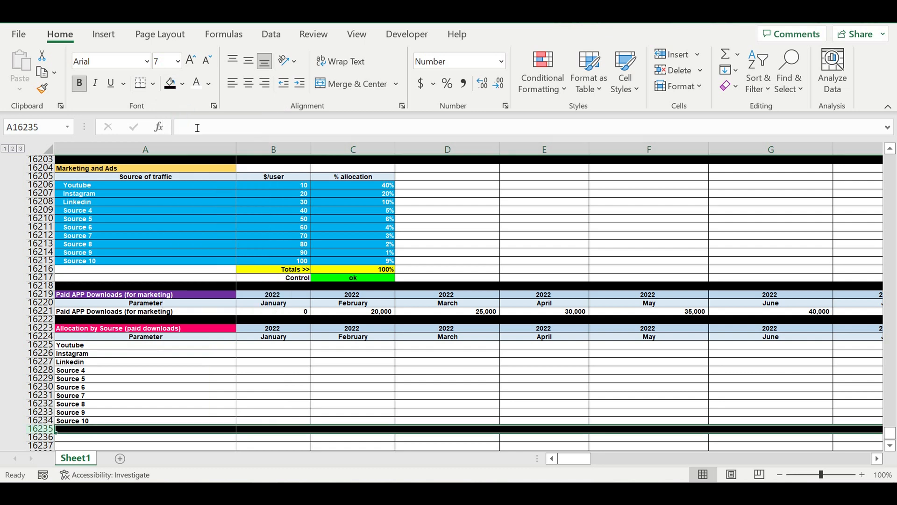
- Indent the ten traffic source names in A16225:A16234 by one level
{"action": "left_click_drag", "start_coordinate": [82, 348], "coordinate": [91, 420]}
{"action": "left_click", "coordinate": [299, 83]}
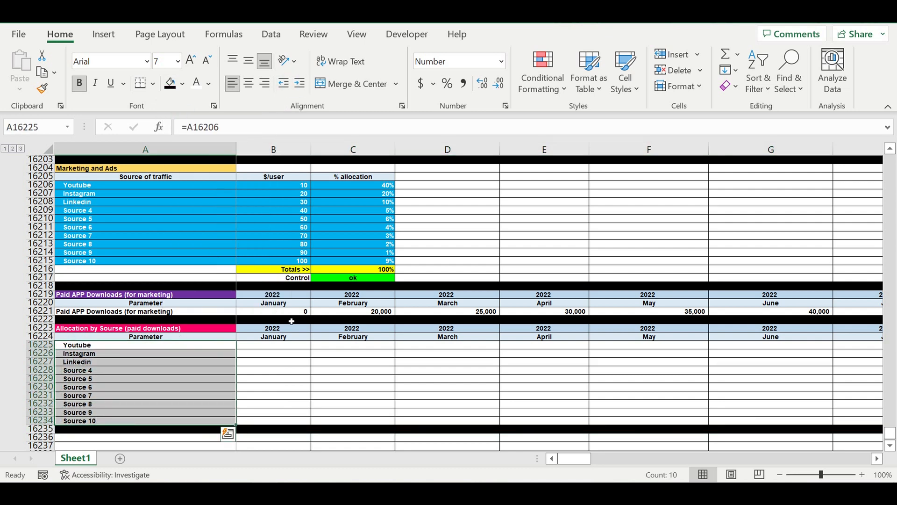
{"action": "left_click", "coordinate": [202, 361]}
- Enter the Youtube allocation formula =B$16221*$C16206 for January 2022 in B16225
{"action": "left_click", "coordinate": [257, 345]}
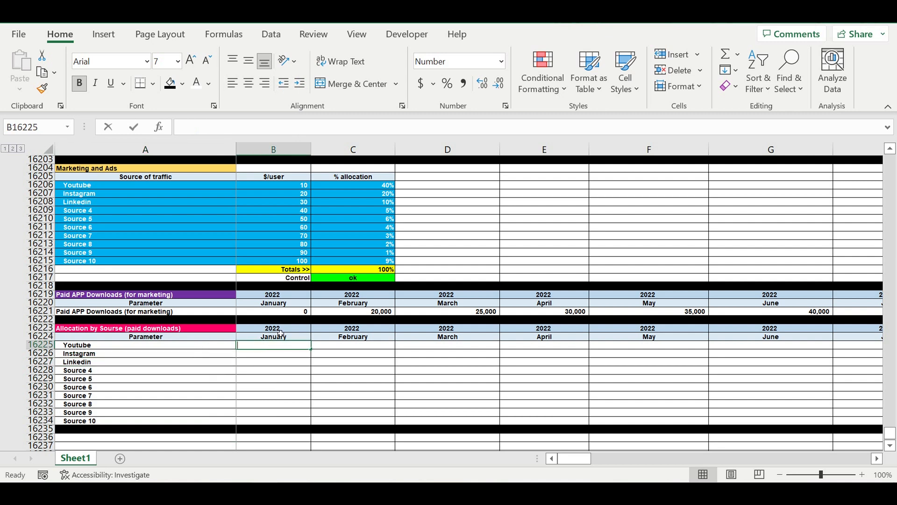
{"action": "type", "text": "="}
{"action": "left_click", "coordinate": [274, 312]}
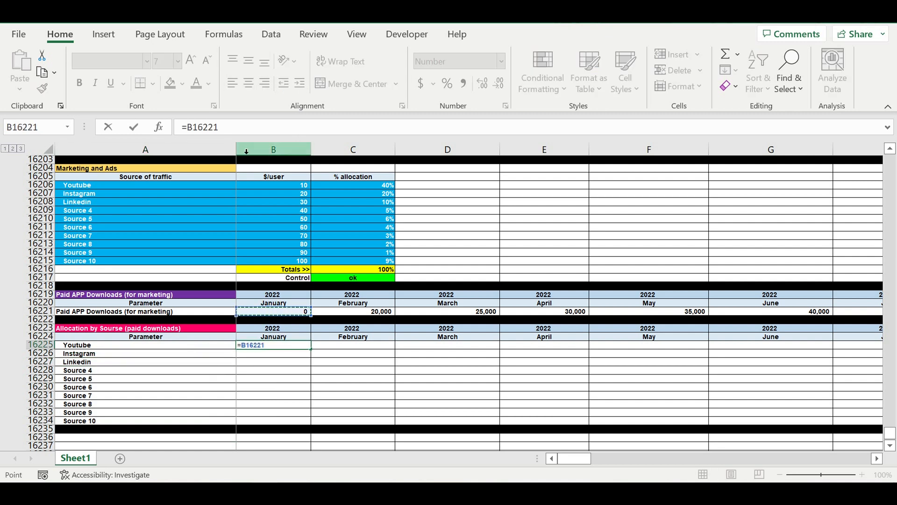
{"action": "left_click", "coordinate": [206, 128]}
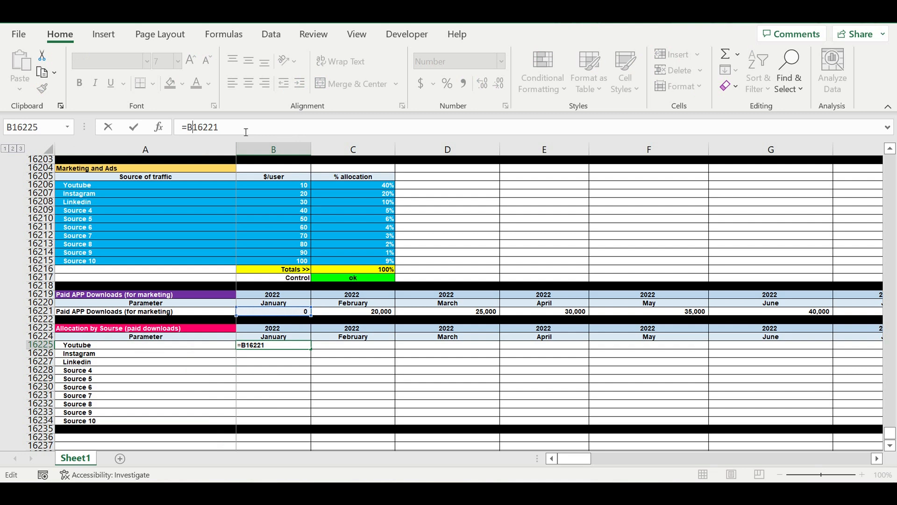
{"action": "type", "text": "$"}
{"action": "left_click", "coordinate": [372, 189]}
{"action": "left_click", "coordinate": [233, 129]}
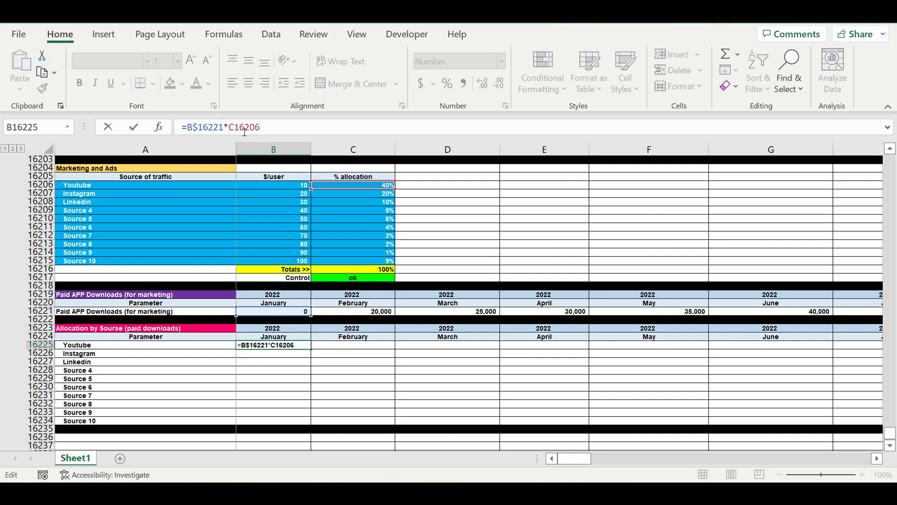
{"action": "type", "text": "$"}
{"action": "key", "text": "Return"}
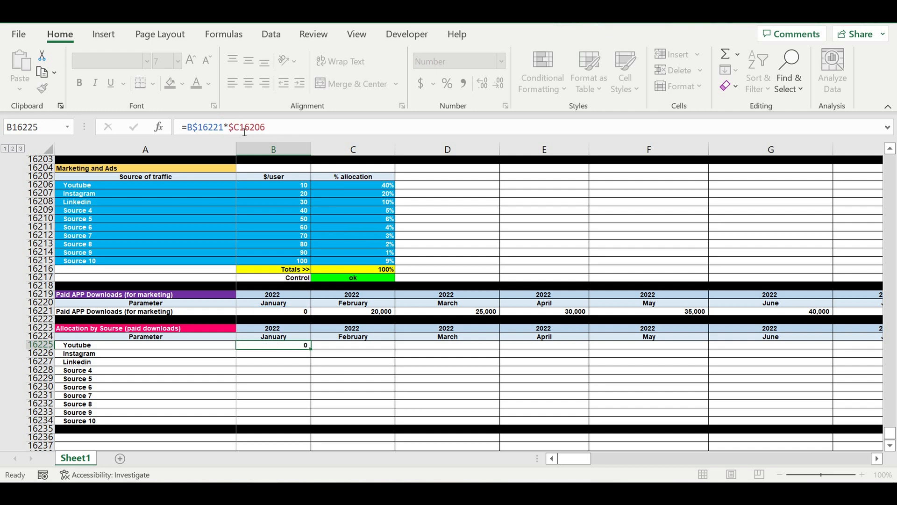
- Fill the allocation formula from B16225 down to row 16234 and across to December 2031 in column DQ
{"action": "left_click", "coordinate": [301, 344]}
{"action": "left_click_drag", "start_coordinate": [310, 350], "coordinate": [317, 424]}
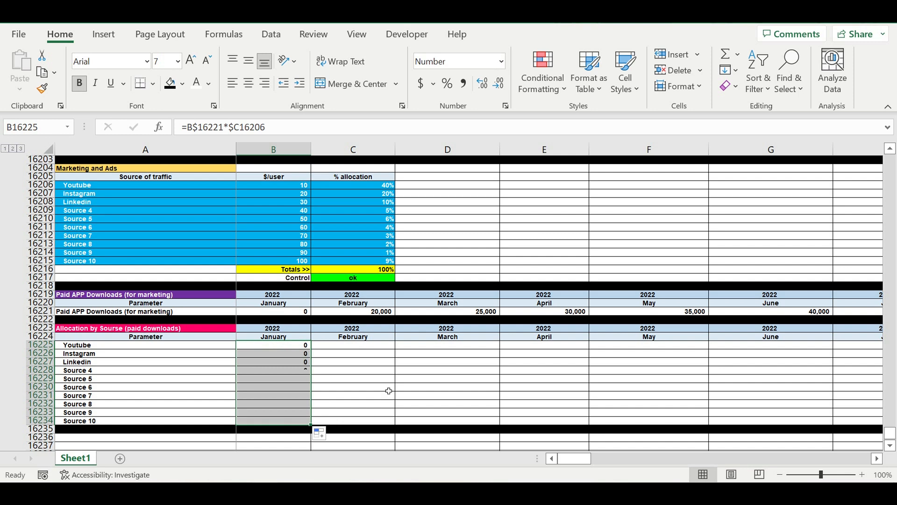
{"action": "left_click", "coordinate": [317, 429]}
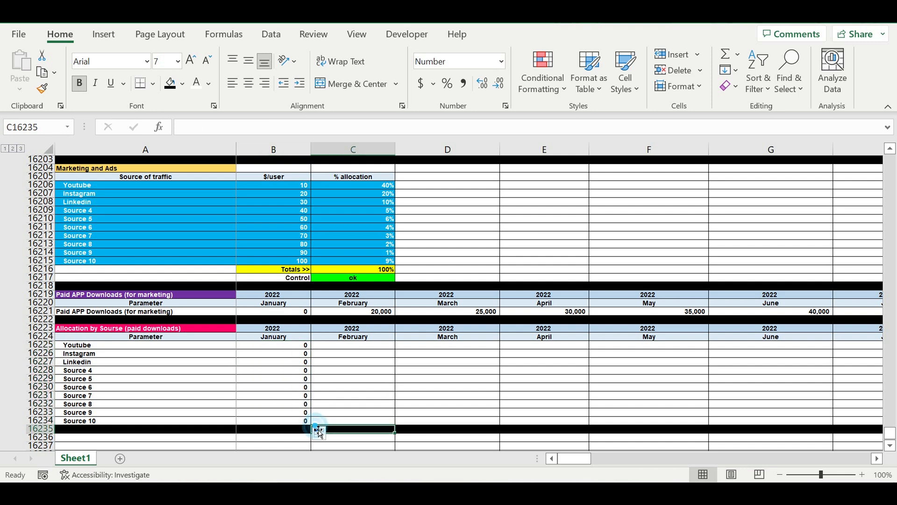
{"action": "left_click_drag", "start_coordinate": [293, 346], "coordinate": [819, 423]}
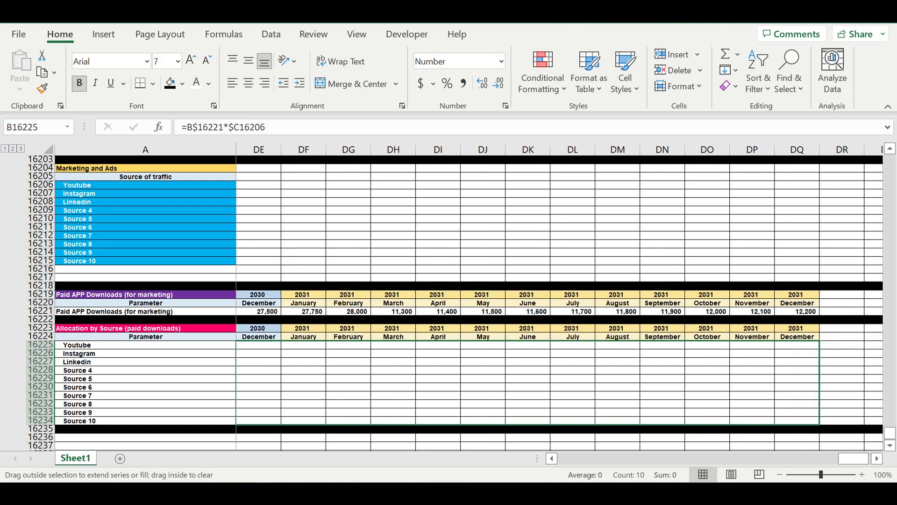
{"action": "left_click_drag", "start_coordinate": [817, 350], "coordinate": [818, 348]}
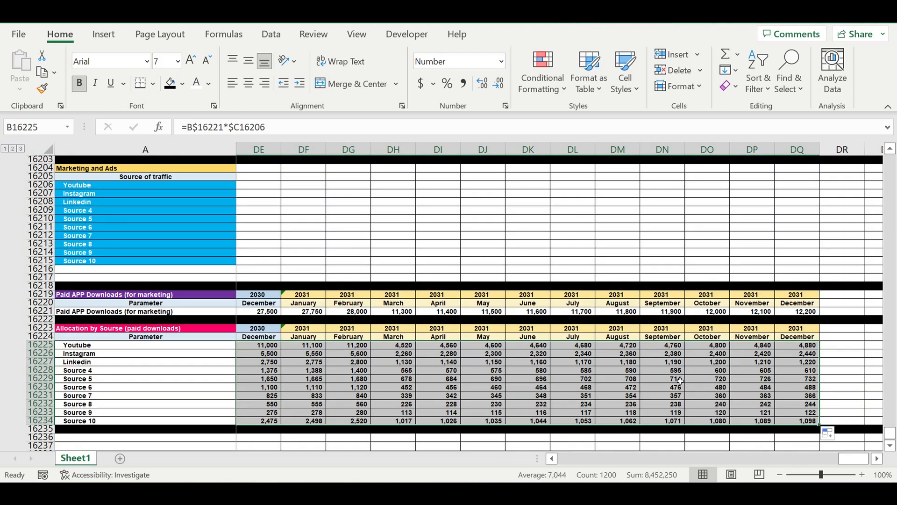
- Check the allocated downloads against row 16221 by summing the ten sources for June 2031 and February 2022
{"action": "left_click", "coordinate": [680, 380]}
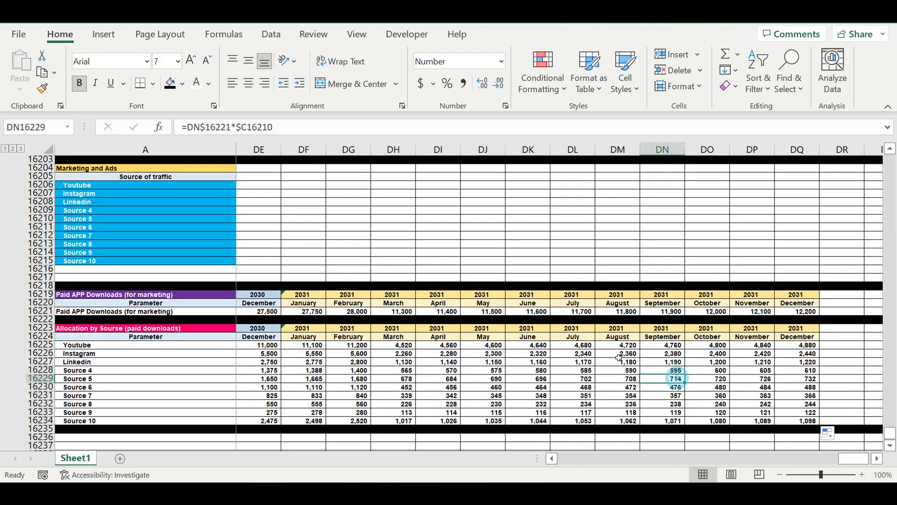
{"action": "left_click", "coordinate": [537, 313]}
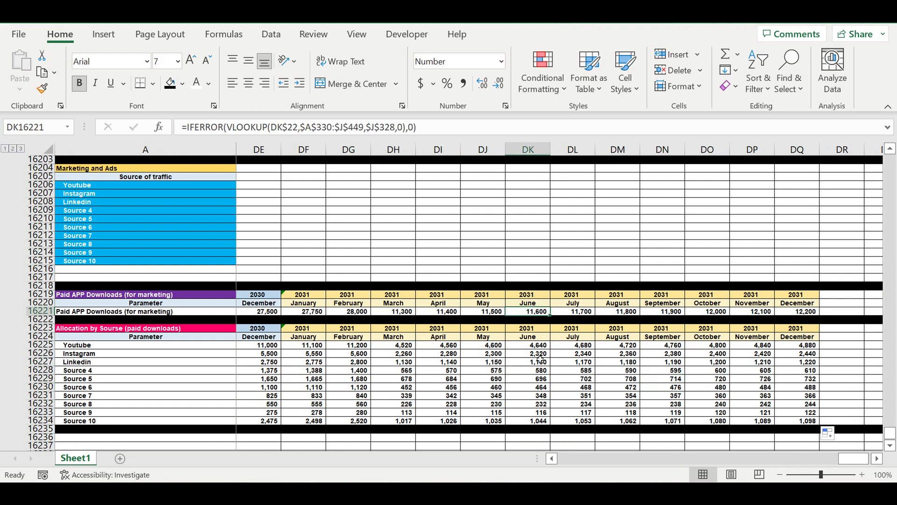
{"action": "left_click_drag", "start_coordinate": [527, 347], "coordinate": [531, 422]}
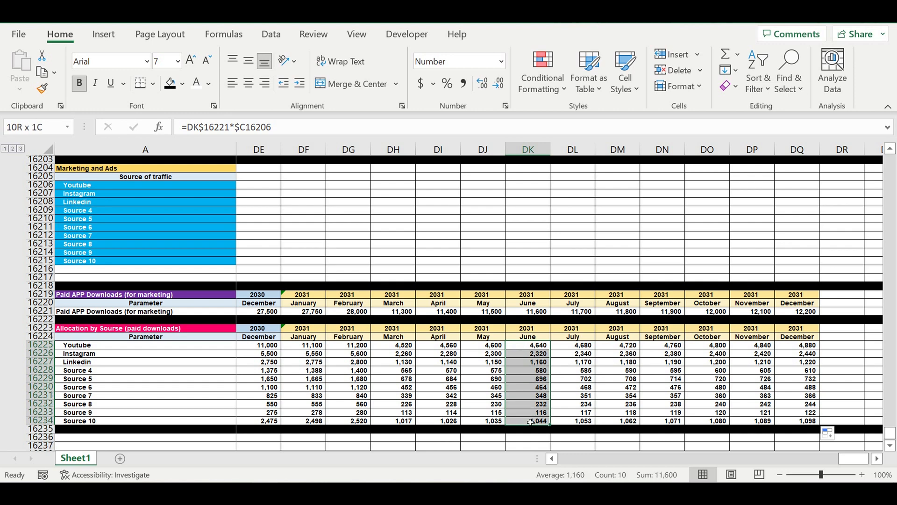
{"action": "left_click_drag", "start_coordinate": [854, 462], "coordinate": [442, 450]}
{"action": "left_click_drag", "start_coordinate": [360, 348], "coordinate": [355, 422]}
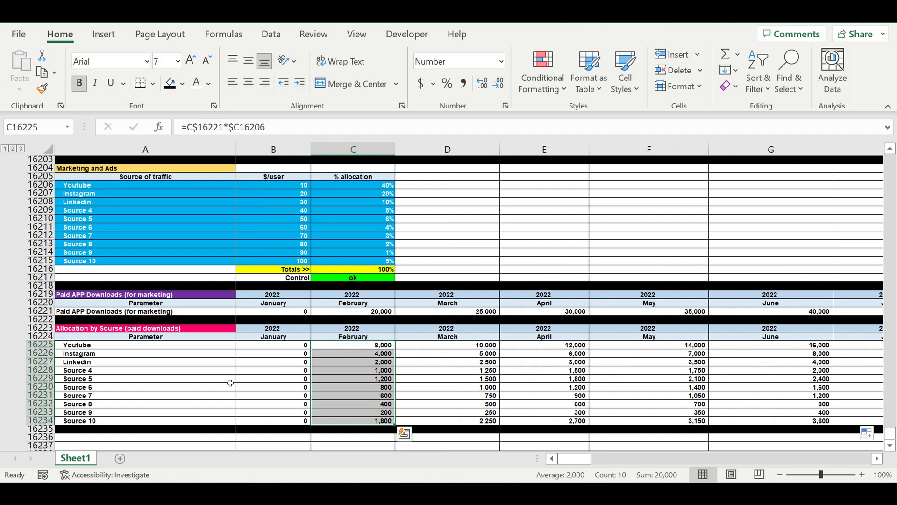
{"action": "left_click_drag", "start_coordinate": [89, 348], "coordinate": [97, 411]}
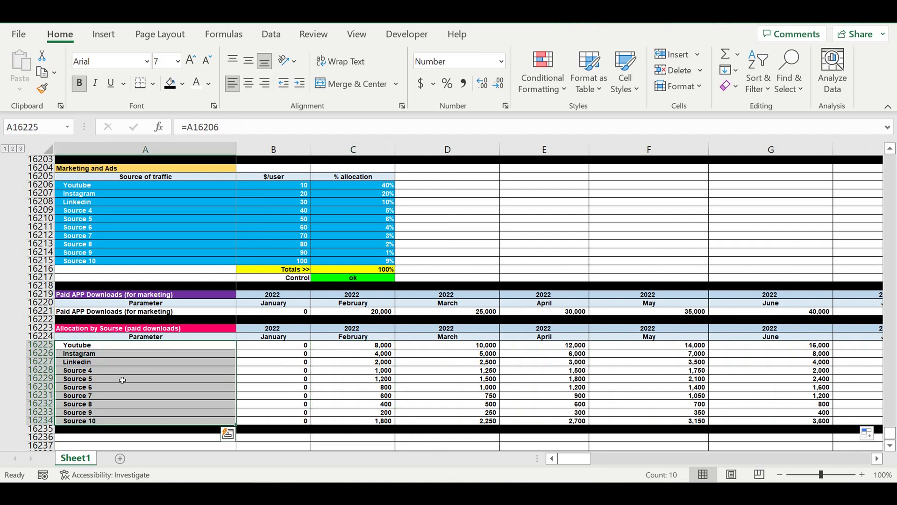
{"action": "left_click", "coordinate": [122, 377]}
- Copy the allocation block with its black divider, rows 16223:16235, to row 16236
{"action": "left_click_drag", "start_coordinate": [41, 328], "coordinate": [40, 427]}
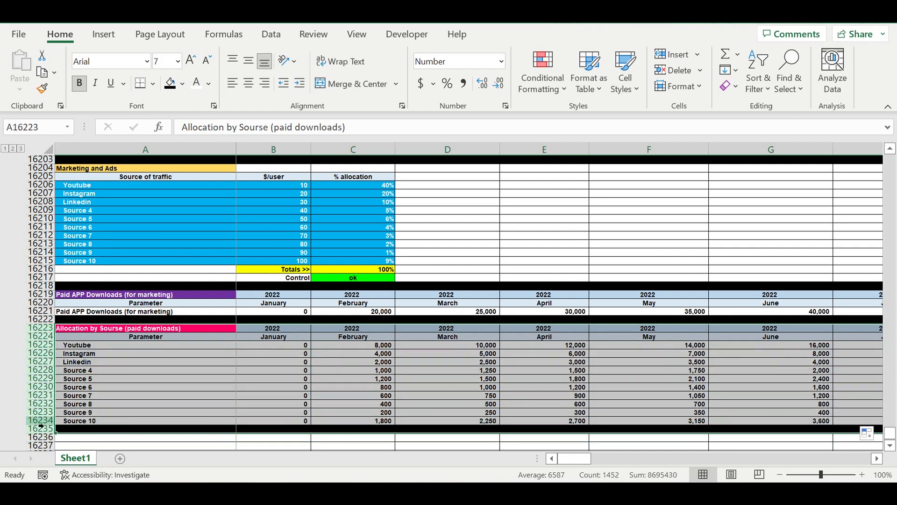
{"action": "key", "text": "ctrl+c"}
{"action": "scroll", "coordinate": [140, 369], "scroll_direction": "down", "scroll_amount": 3}
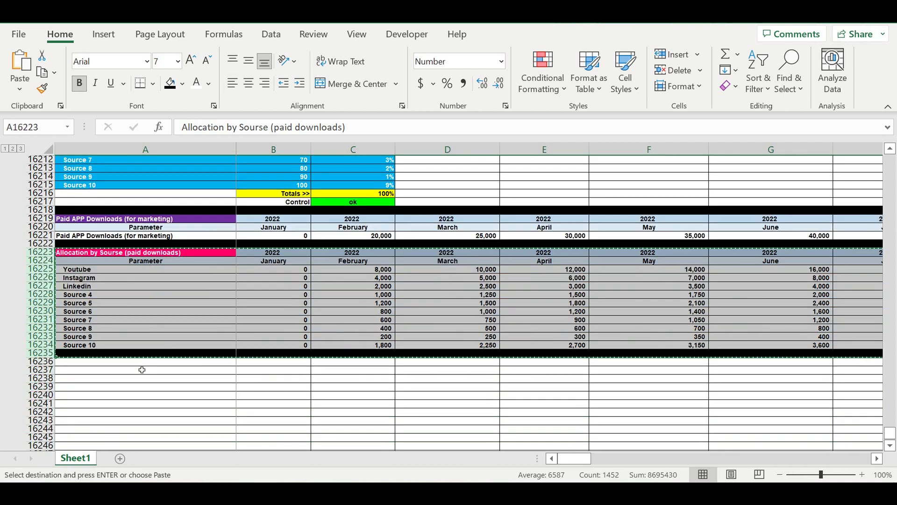
{"action": "left_click", "coordinate": [120, 362]}
{"action": "key", "text": "ctrl+v"}
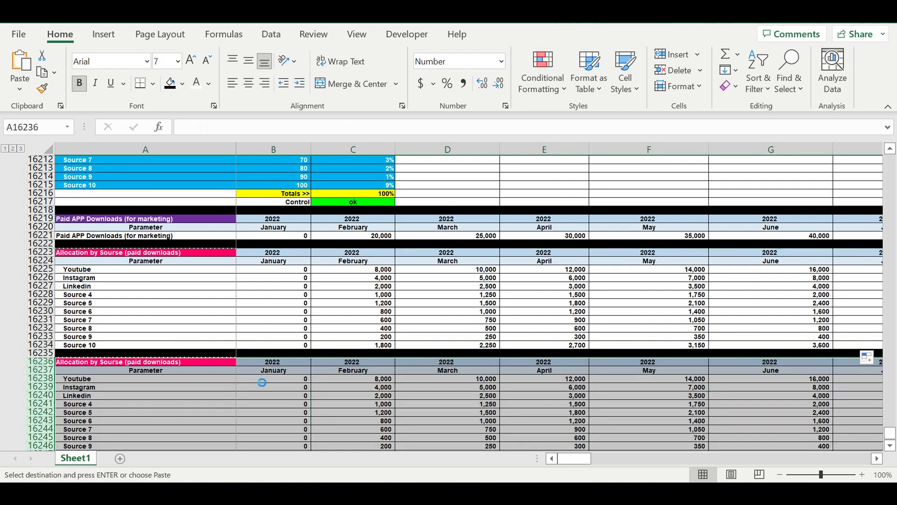
{"action": "left_click", "coordinate": [270, 405]}
- Link the January year cell B16236 of the copied block to B16223
{"action": "left_click", "coordinate": [269, 364]}
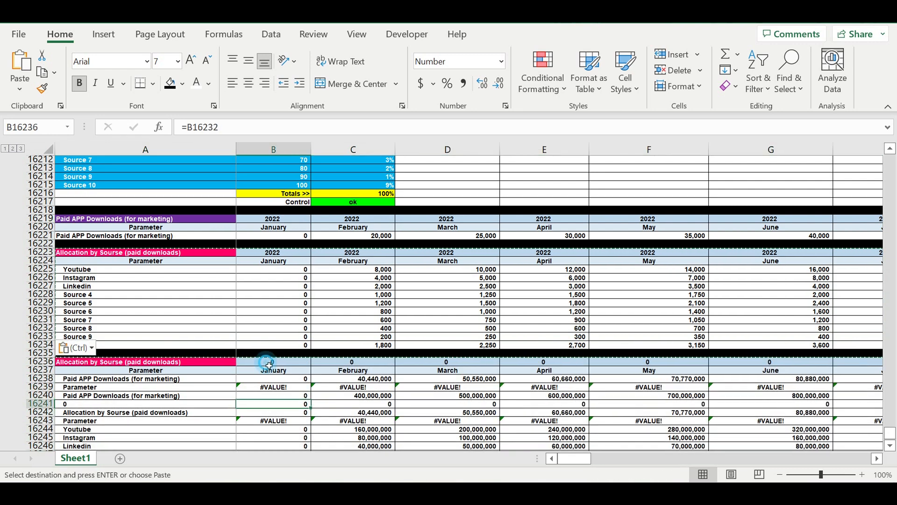
{"action": "key", "text": "Escape"}
{"action": "type", "text": "="}
{"action": "left_click", "coordinate": [267, 254]}
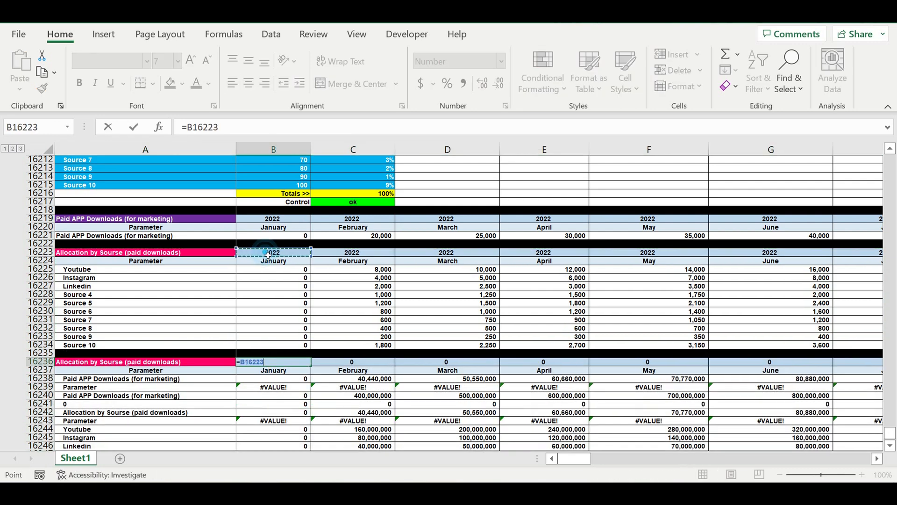
{"action": "key", "text": "Return"}
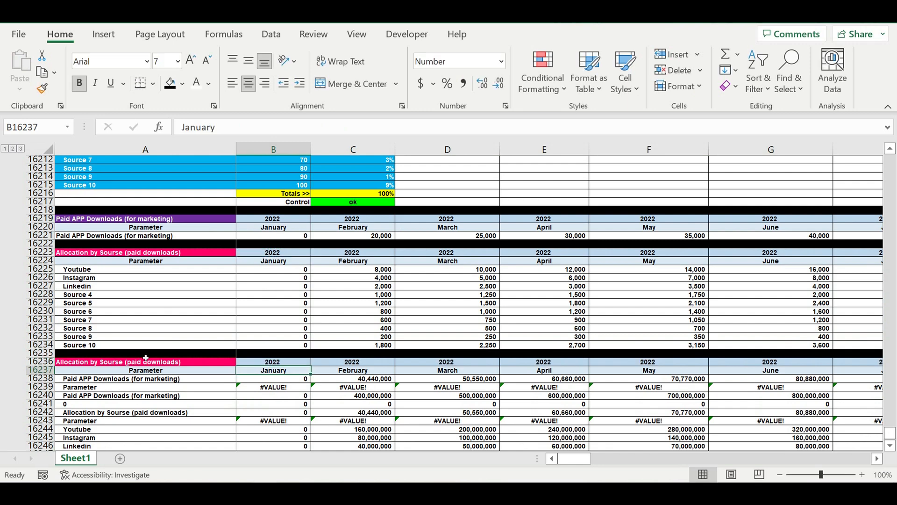
- Link the copied block's title in A16236 to the Marketing and Ads heading in A16204
{"action": "left_click", "coordinate": [143, 366]}
{"action": "type", "text": "="}
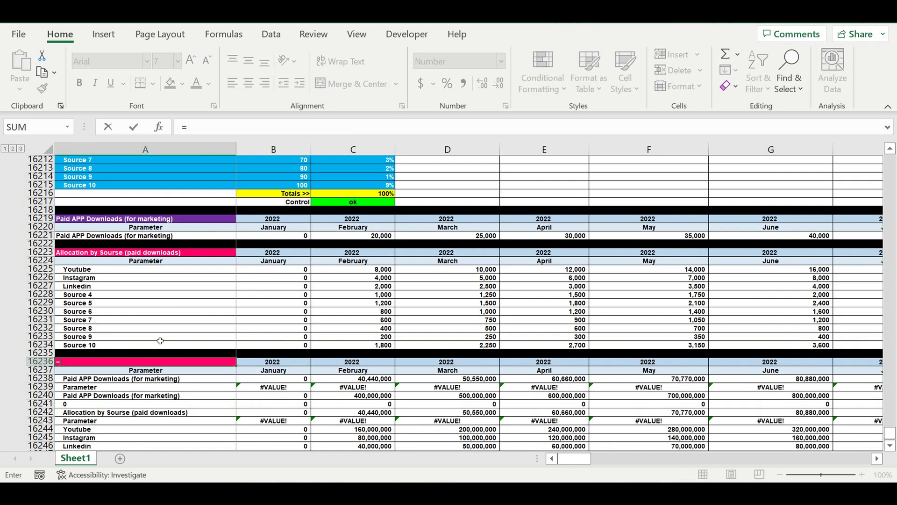
{"action": "scroll", "coordinate": [162, 277], "scroll_direction": "up", "scroll_amount": 4}
{"action": "scroll", "coordinate": [162, 276], "scroll_direction": "up", "scroll_amount": 3}
{"action": "left_click", "coordinate": [66, 271]}
{"action": "key", "text": "Return"}
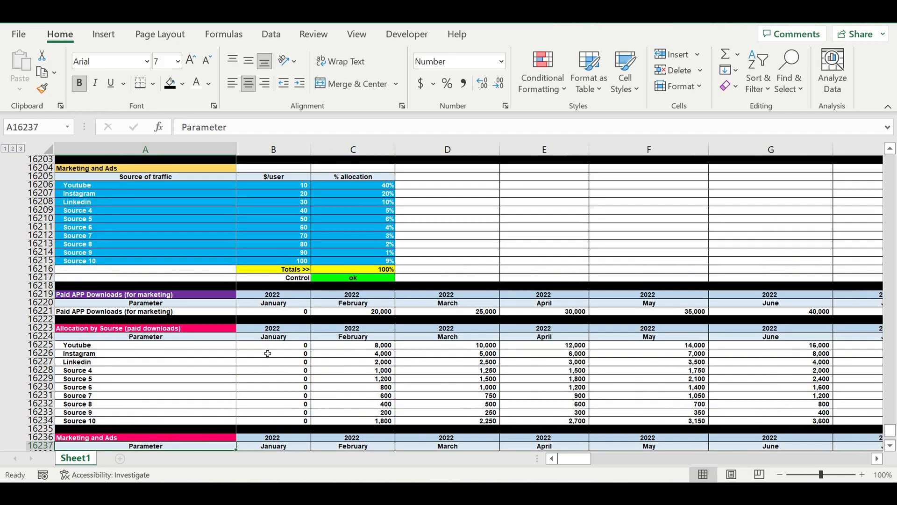
{"action": "scroll", "coordinate": [234, 354], "scroll_direction": "down", "scroll_amount": 4}
{"action": "left_click", "coordinate": [198, 338]}
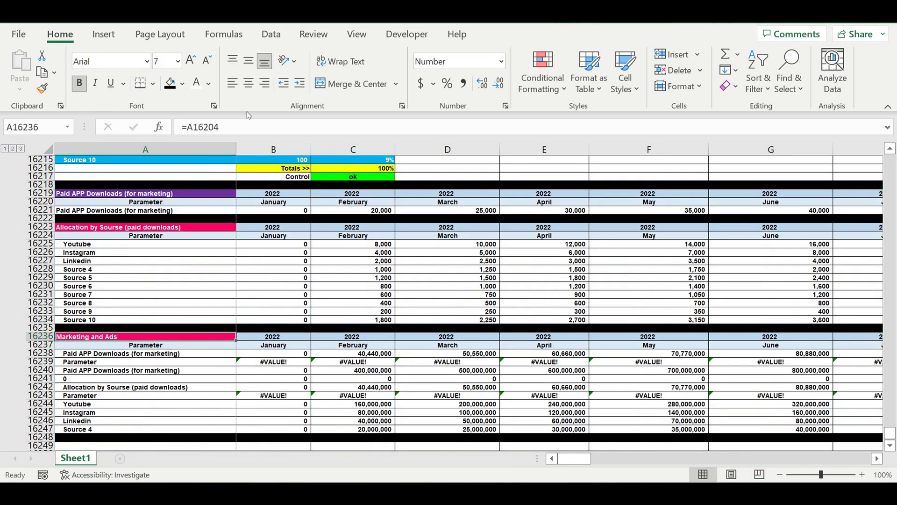
- Give the Marketing and Ads title cell A16236 an orange fill and black automatic font colour
{"action": "left_click", "coordinate": [183, 83]}
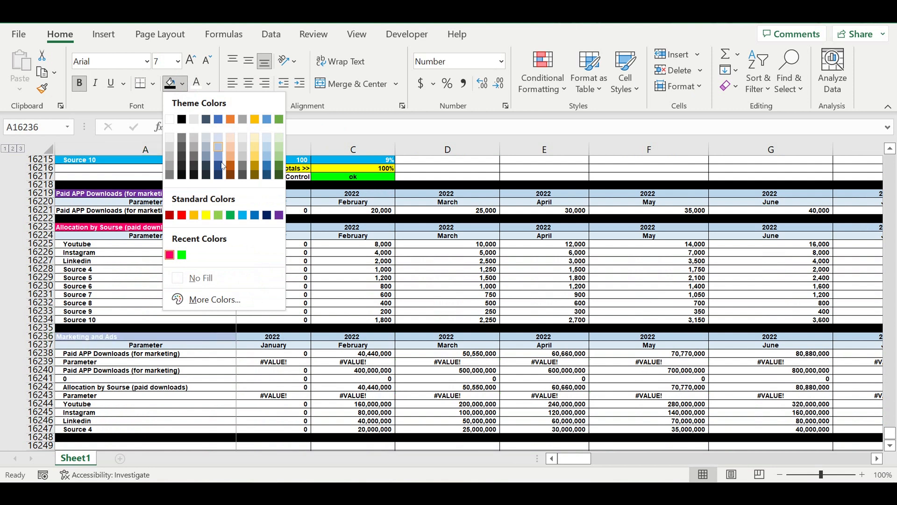
{"action": "left_click", "coordinate": [194, 216]}
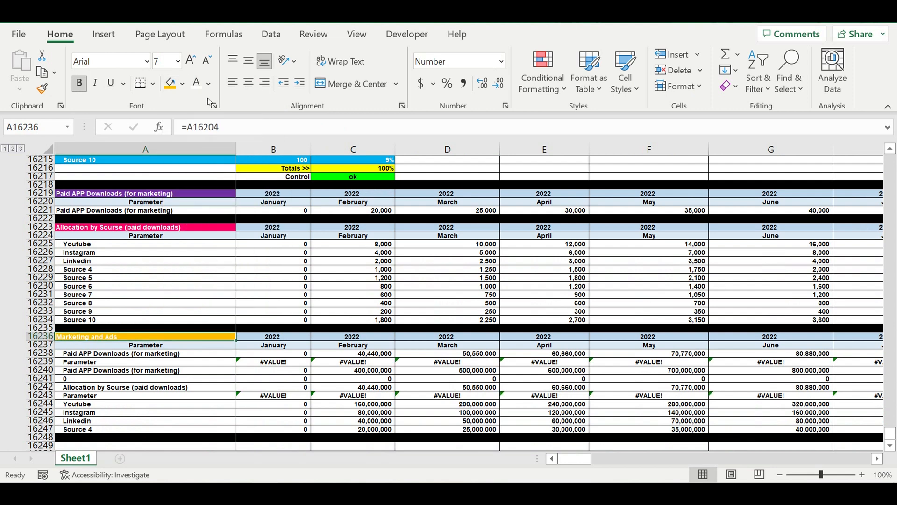
{"action": "left_click", "coordinate": [209, 86]}
{"action": "left_click", "coordinate": [234, 100]}
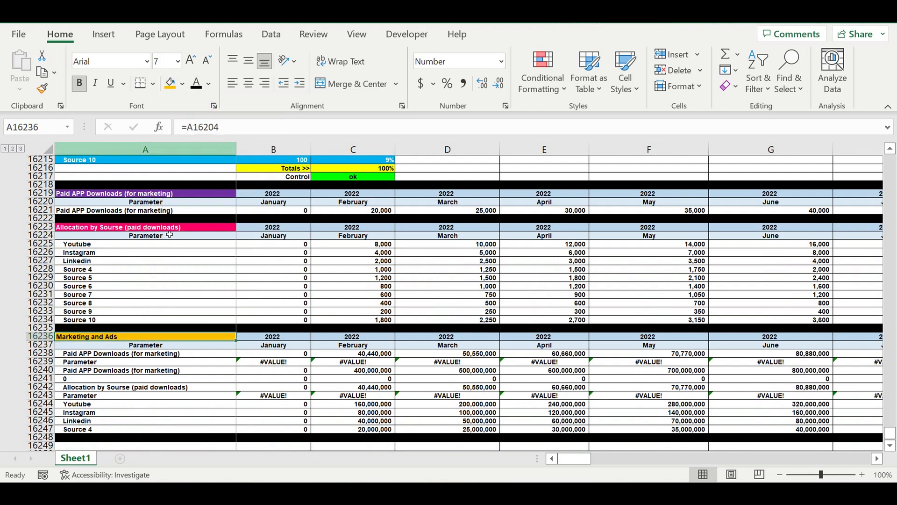
- Link A16238 to the Youtube label in A16225 and fill the link through A16247 for all ten sources
{"action": "left_click", "coordinate": [180, 356]}
{"action": "type", "text": "="}
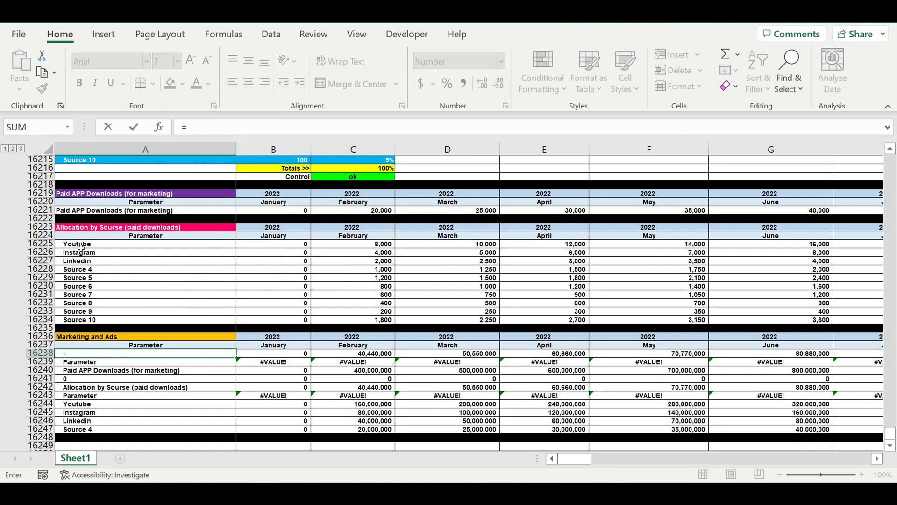
{"action": "left_click", "coordinate": [81, 245]}
{"action": "key", "text": "Return"}
{"action": "left_click", "coordinate": [112, 354]}
{"action": "left_click_drag", "start_coordinate": [237, 361], "coordinate": [251, 415]}
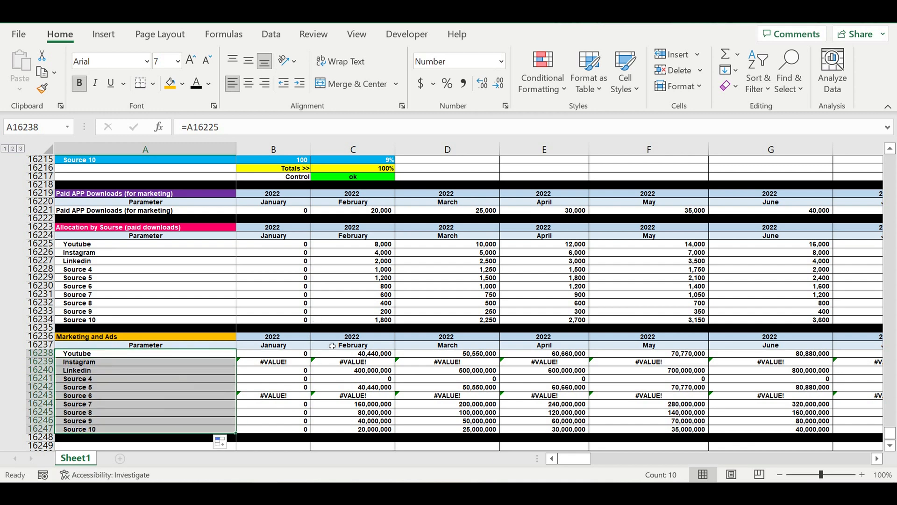
- Enter =B16225*$B16206 in B16238 to multiply Youtube's January downloads by its cost per user
{"action": "left_click", "coordinate": [295, 380]}
{"action": "left_click", "coordinate": [295, 354]}
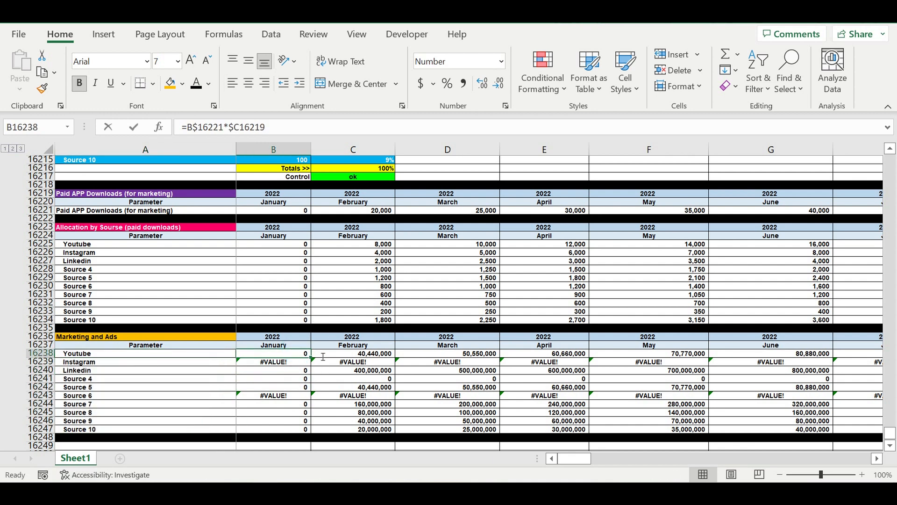
{"action": "type", "text": "="}
{"action": "left_click", "coordinate": [282, 246]}
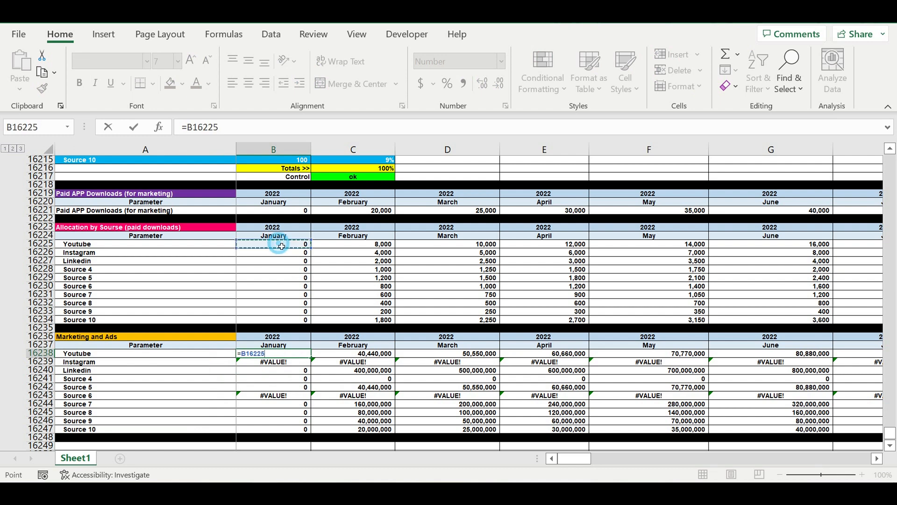
{"action": "type", "text": "*"}
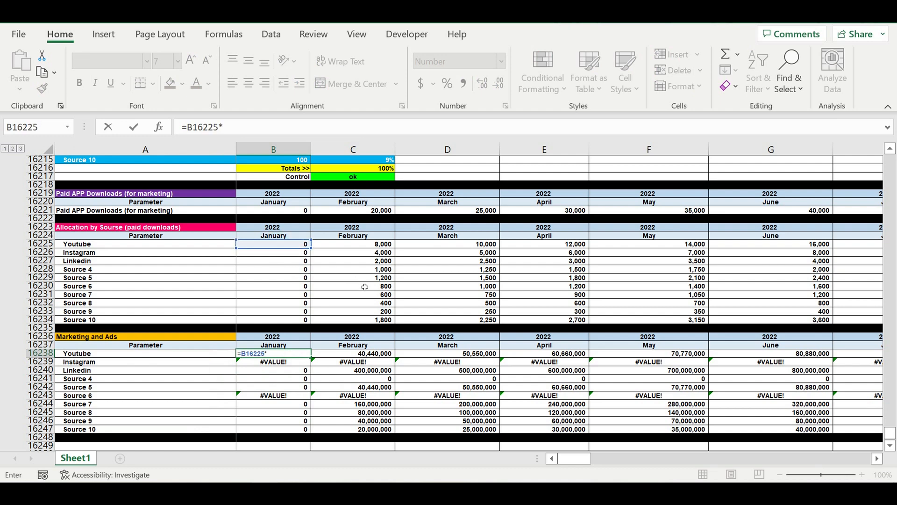
{"action": "scroll", "coordinate": [366, 287], "scroll_direction": "up", "scroll_amount": 5}
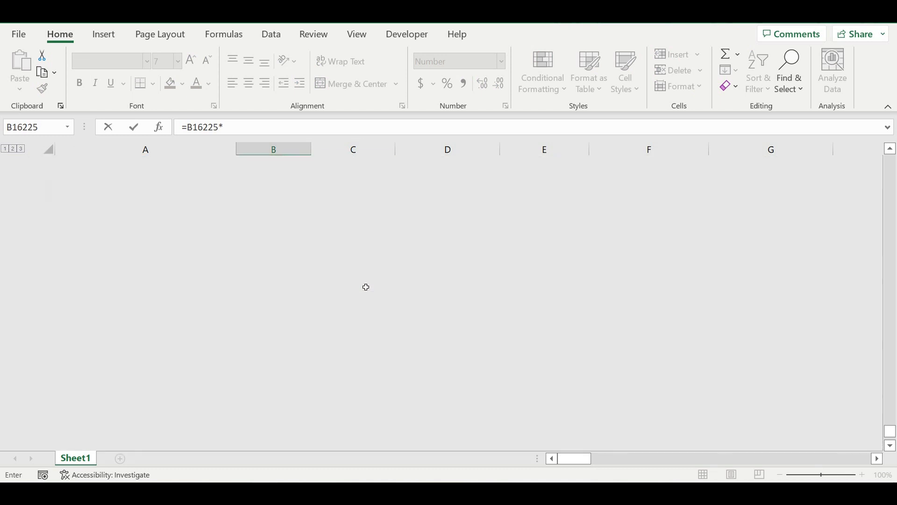
{"action": "left_click", "coordinate": [285, 212]}
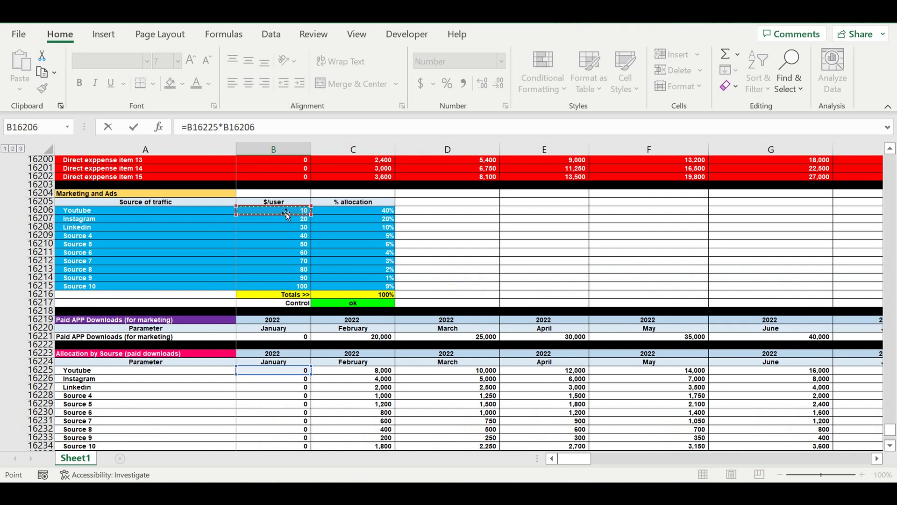
{"action": "left_click", "coordinate": [228, 127]}
{"action": "type", "text": "$"}
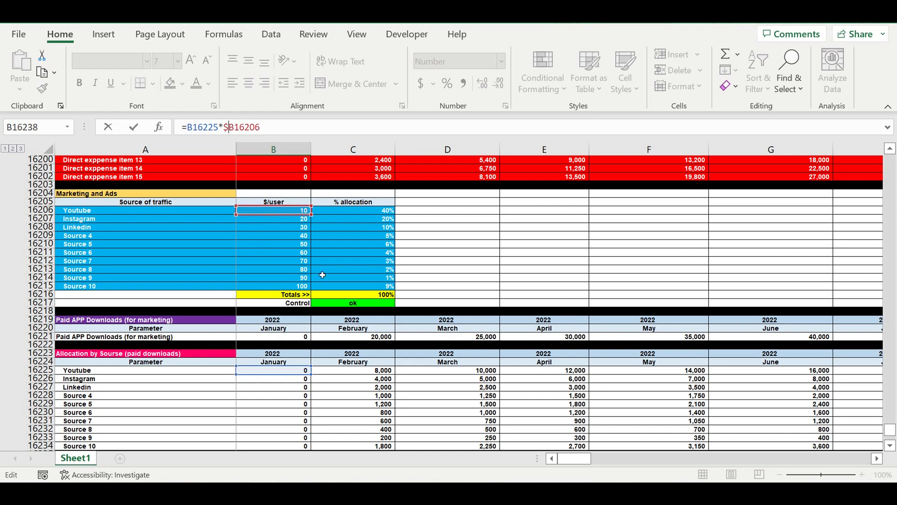
{"action": "key", "text": "ctrl+Return"}
- Fill the B16238 cost formula across all months to December 2031 and for all ten sources, through DQ16247
{"action": "scroll", "coordinate": [304, 322], "scroll_direction": "down", "scroll_amount": 5}
{"action": "left_click", "coordinate": [283, 313]}
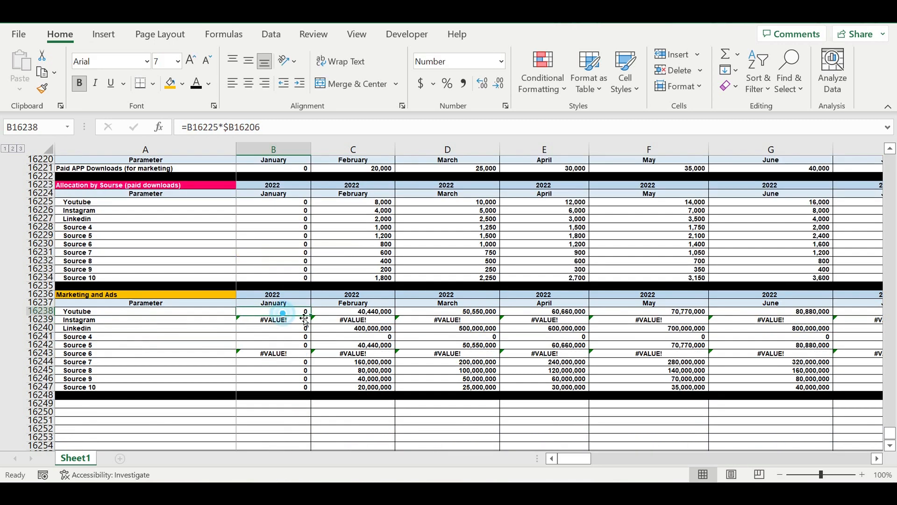
{"action": "left_click_drag", "start_coordinate": [310, 316], "coordinate": [787, 331]}
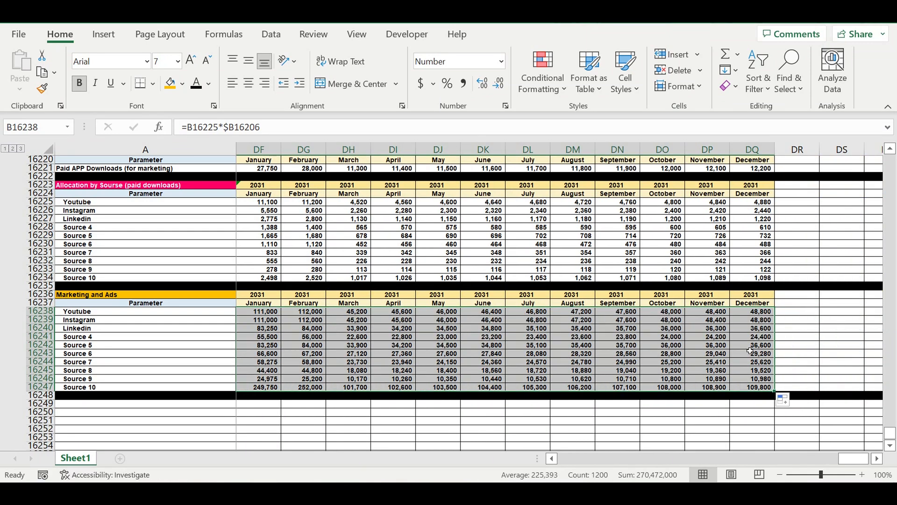
- Check the references of the Youtube March 2022 cost formula in D16238 against the downloads and $/user rate
{"action": "left_click", "coordinate": [696, 347]}
{"action": "left_click_drag", "start_coordinate": [848, 458], "coordinate": [499, 459]}
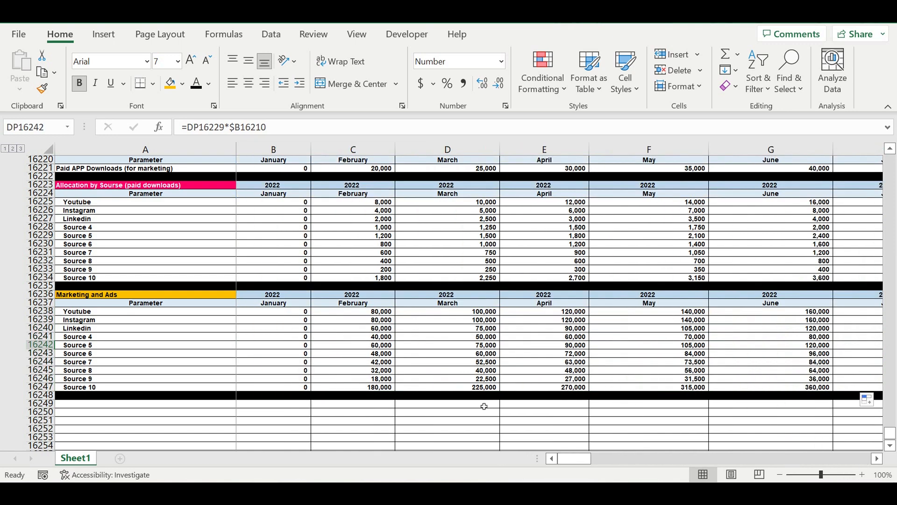
{"action": "left_click", "coordinate": [465, 312]}
{"action": "left_click", "coordinate": [290, 124]}
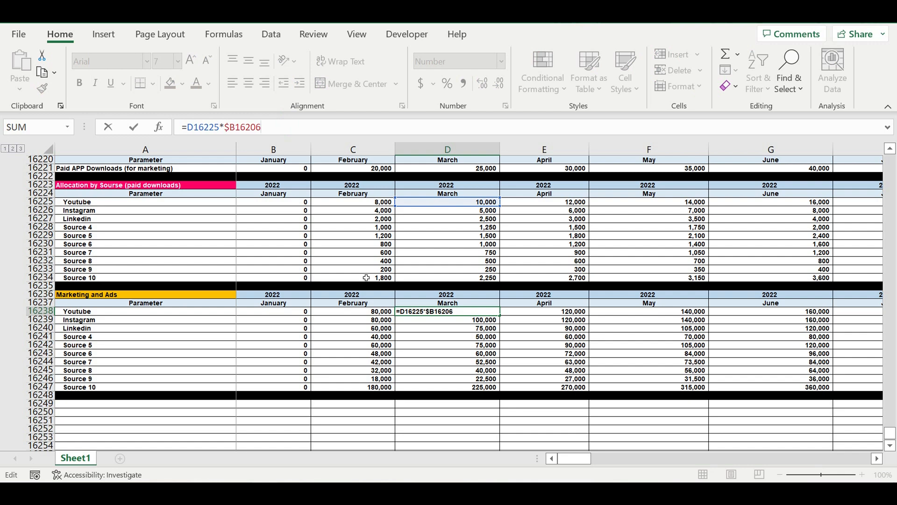
{"action": "scroll", "coordinate": [366, 278], "scroll_direction": "up", "scroll_amount": 4}
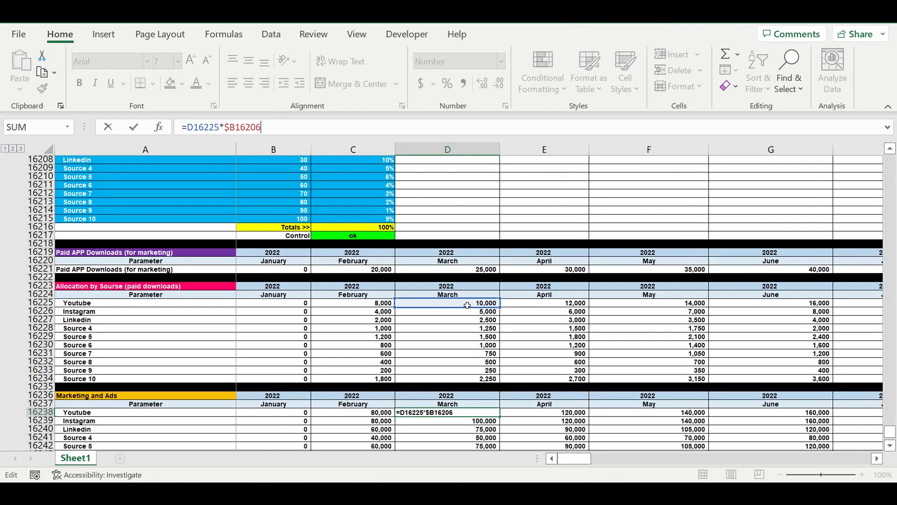
{"action": "scroll", "coordinate": [468, 304], "scroll_direction": "up", "scroll_amount": 4}
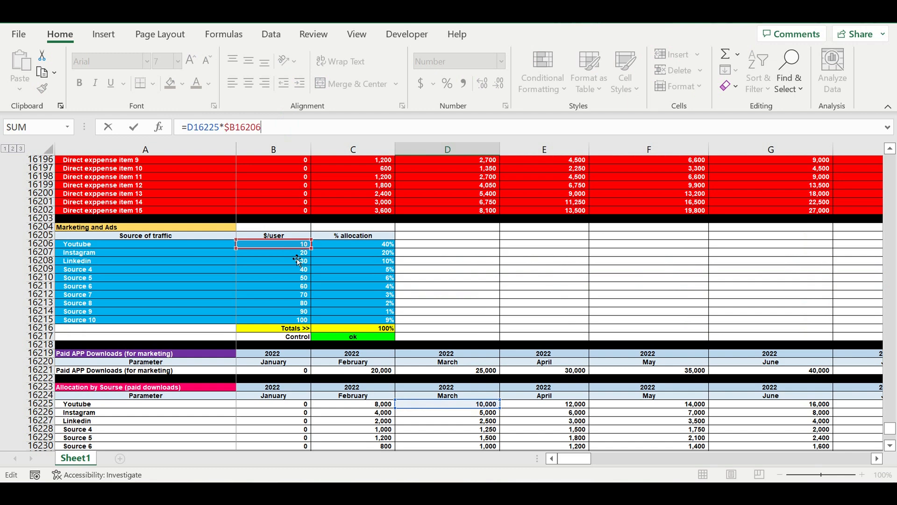
{"action": "key", "text": "Return"}
- Format the source cost rows 16238:16247 with white text on a red fill
{"action": "scroll", "coordinate": [144, 357], "scroll_direction": "down", "scroll_amount": 4}
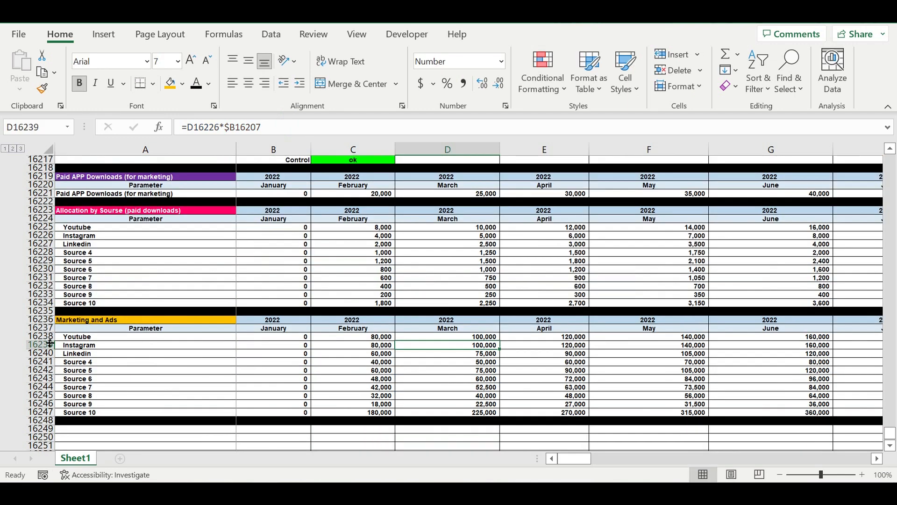
{"action": "left_click_drag", "start_coordinate": [42, 337], "coordinate": [39, 412]}
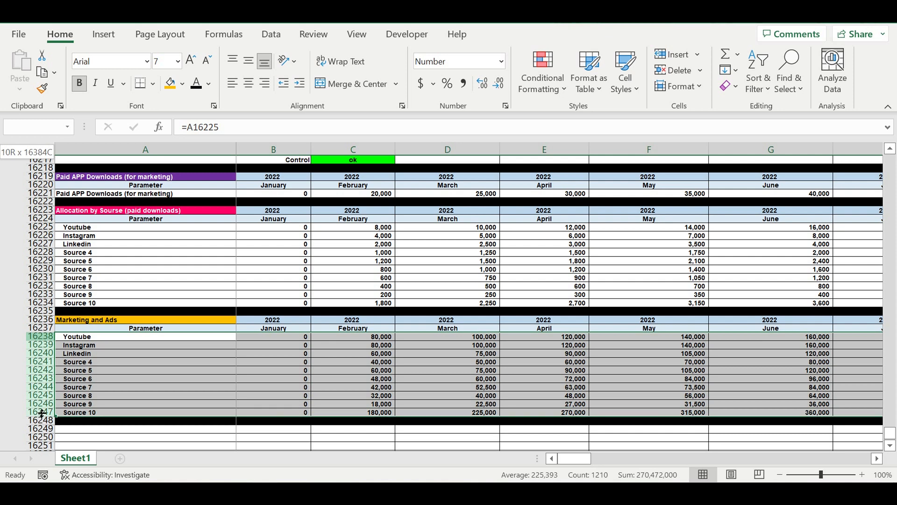
{"action": "left_click", "coordinate": [210, 85]}
{"action": "left_click", "coordinate": [201, 141]}
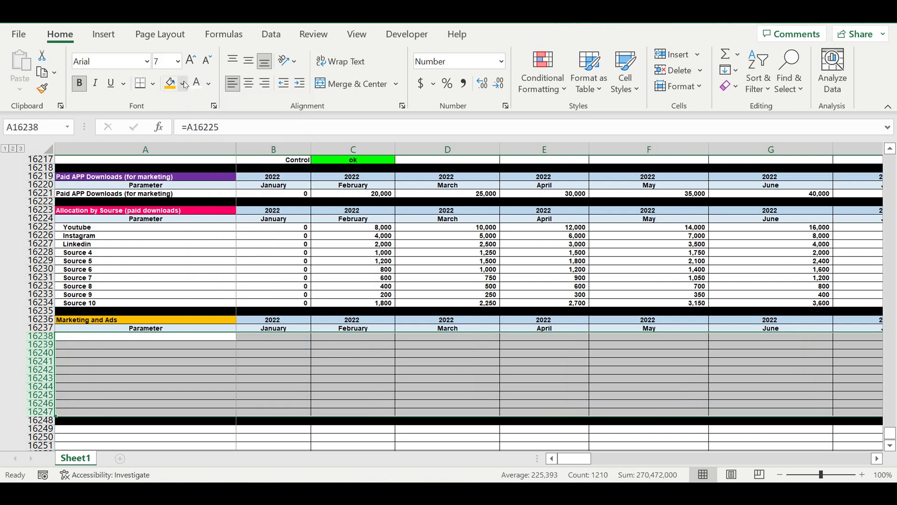
{"action": "left_click", "coordinate": [183, 84]}
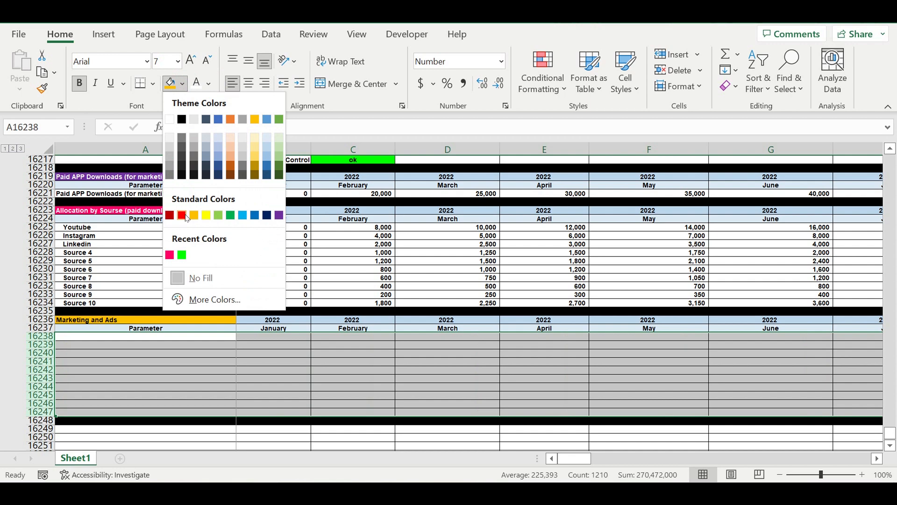
{"action": "left_click", "coordinate": [182, 215]}
{"action": "left_click", "coordinate": [294, 379]}
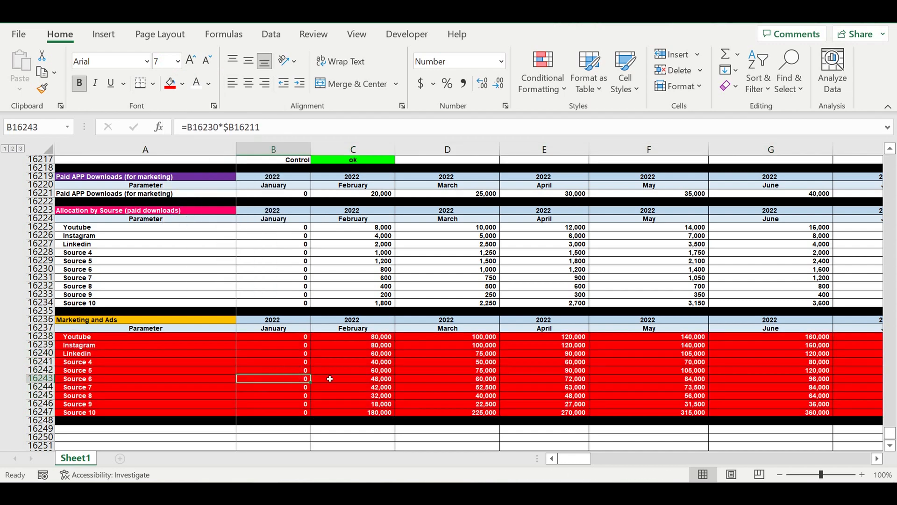
{"action": "left_click", "coordinate": [378, 379]}
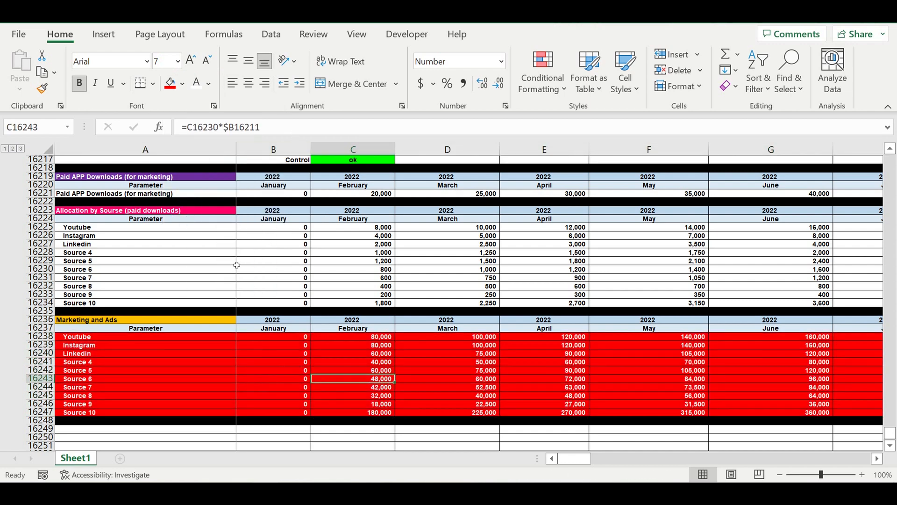
{"action": "scroll", "coordinate": [239, 265], "scroll_direction": "up", "scroll_amount": 2}
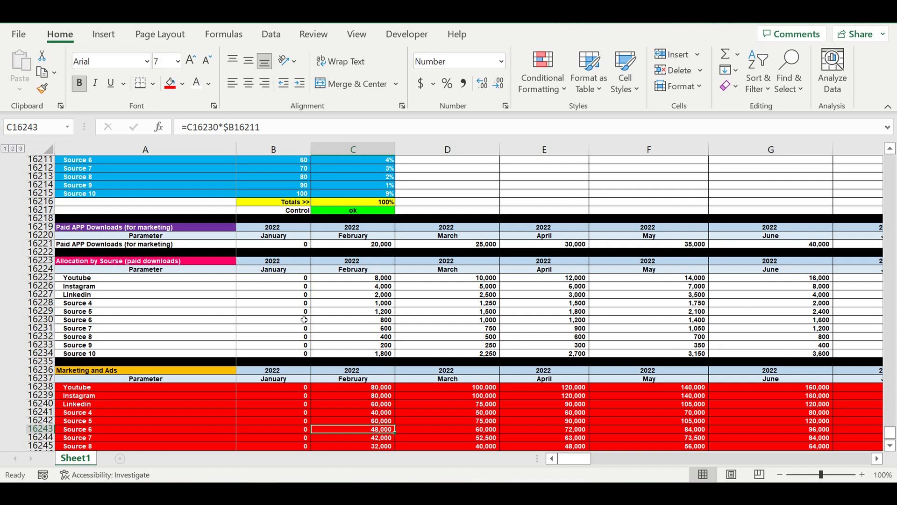
{"action": "scroll", "coordinate": [305, 320], "scroll_direction": "down", "scroll_amount": 3}
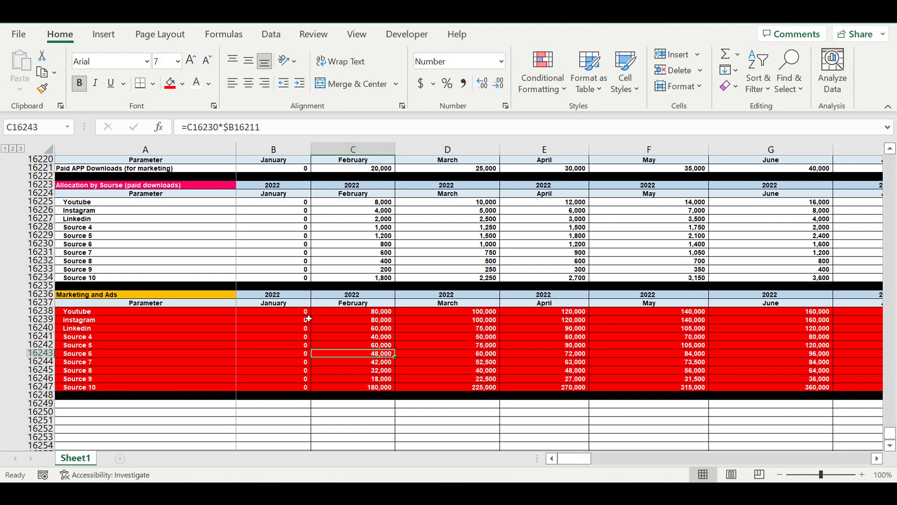
{"action": "left_click_drag", "start_coordinate": [280, 320], "coordinate": [280, 327]}
{"action": "key", "text": "ctrl+v"}
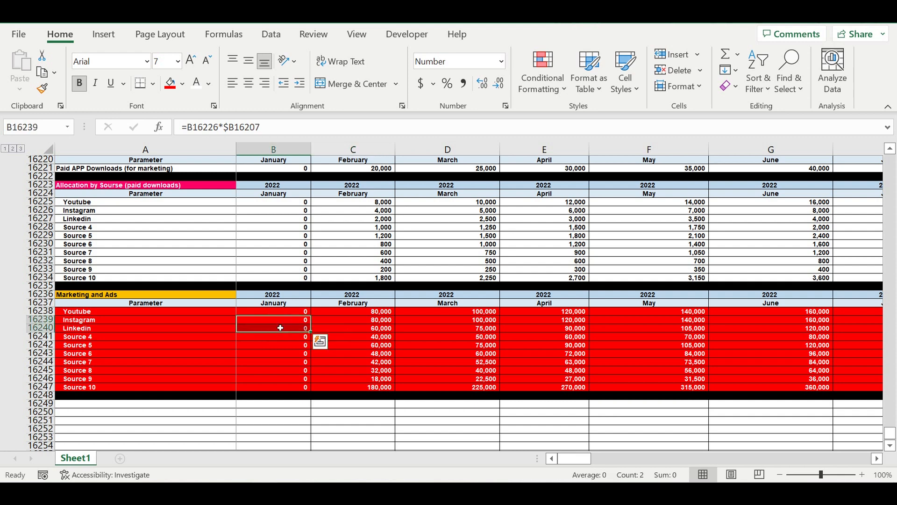
{"action": "left_click", "coordinate": [281, 354]}
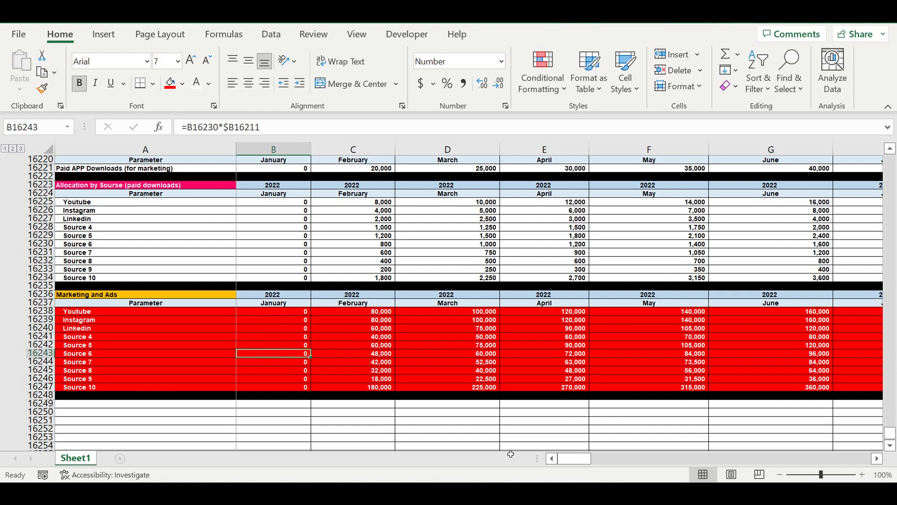